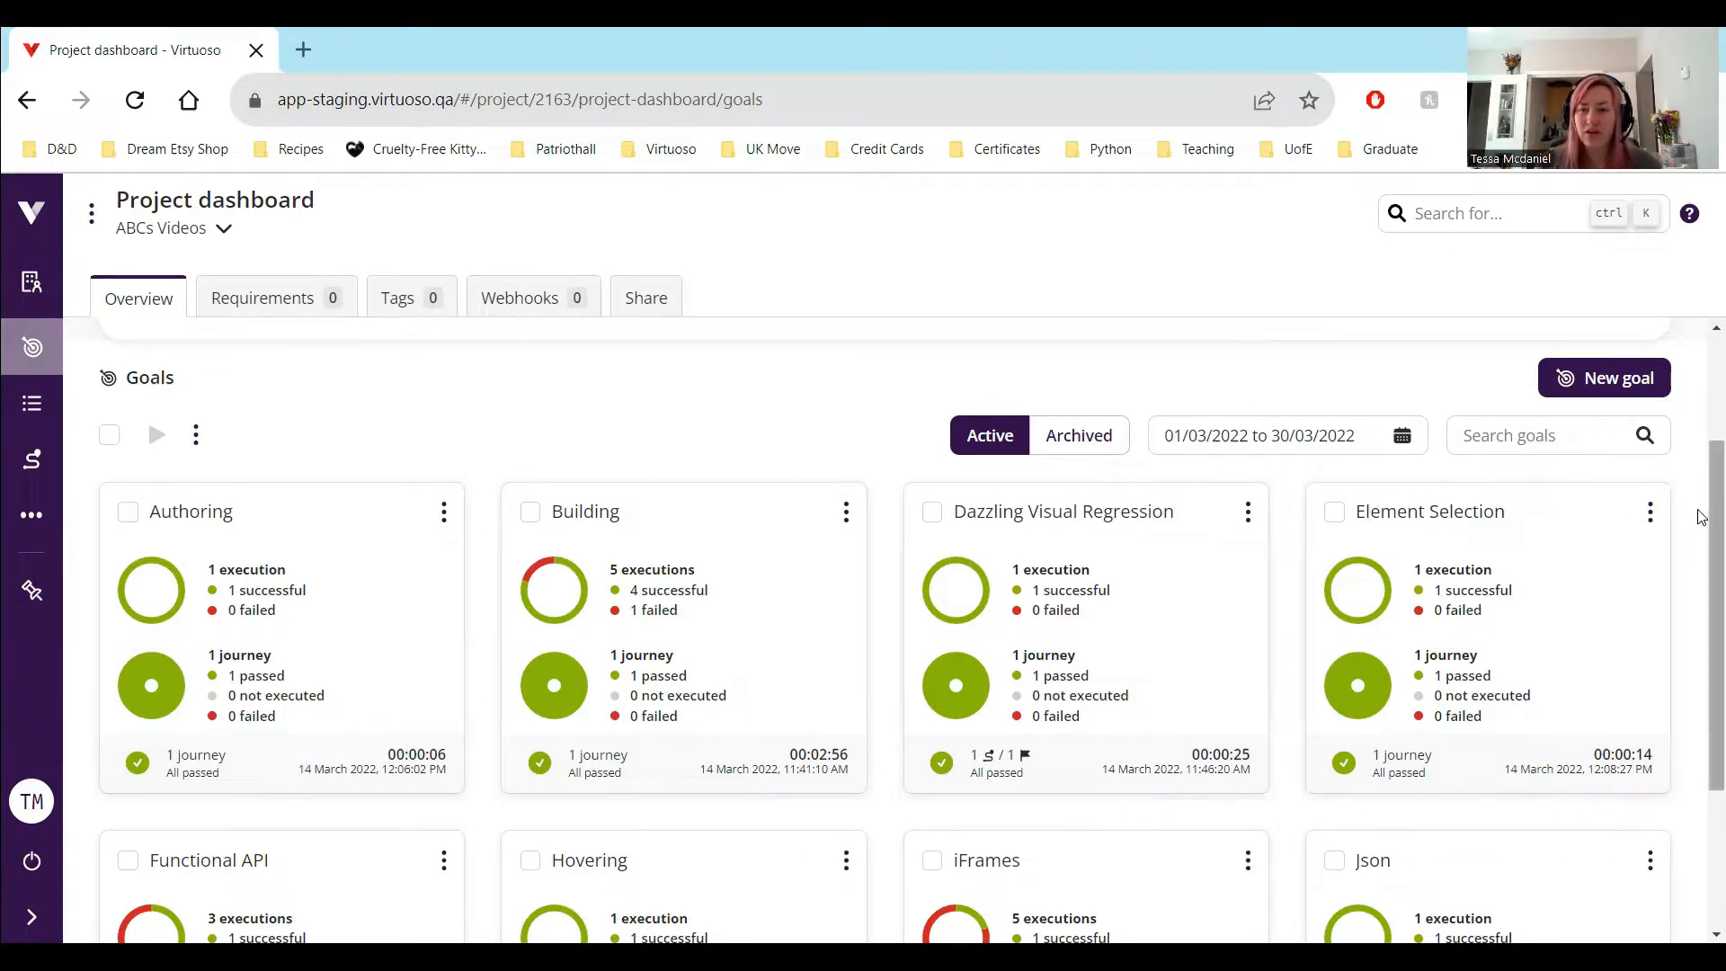
Start a new goal in the project and set its starting URL to virtuoso.qa
scroll(1702, 576, "down", 1)
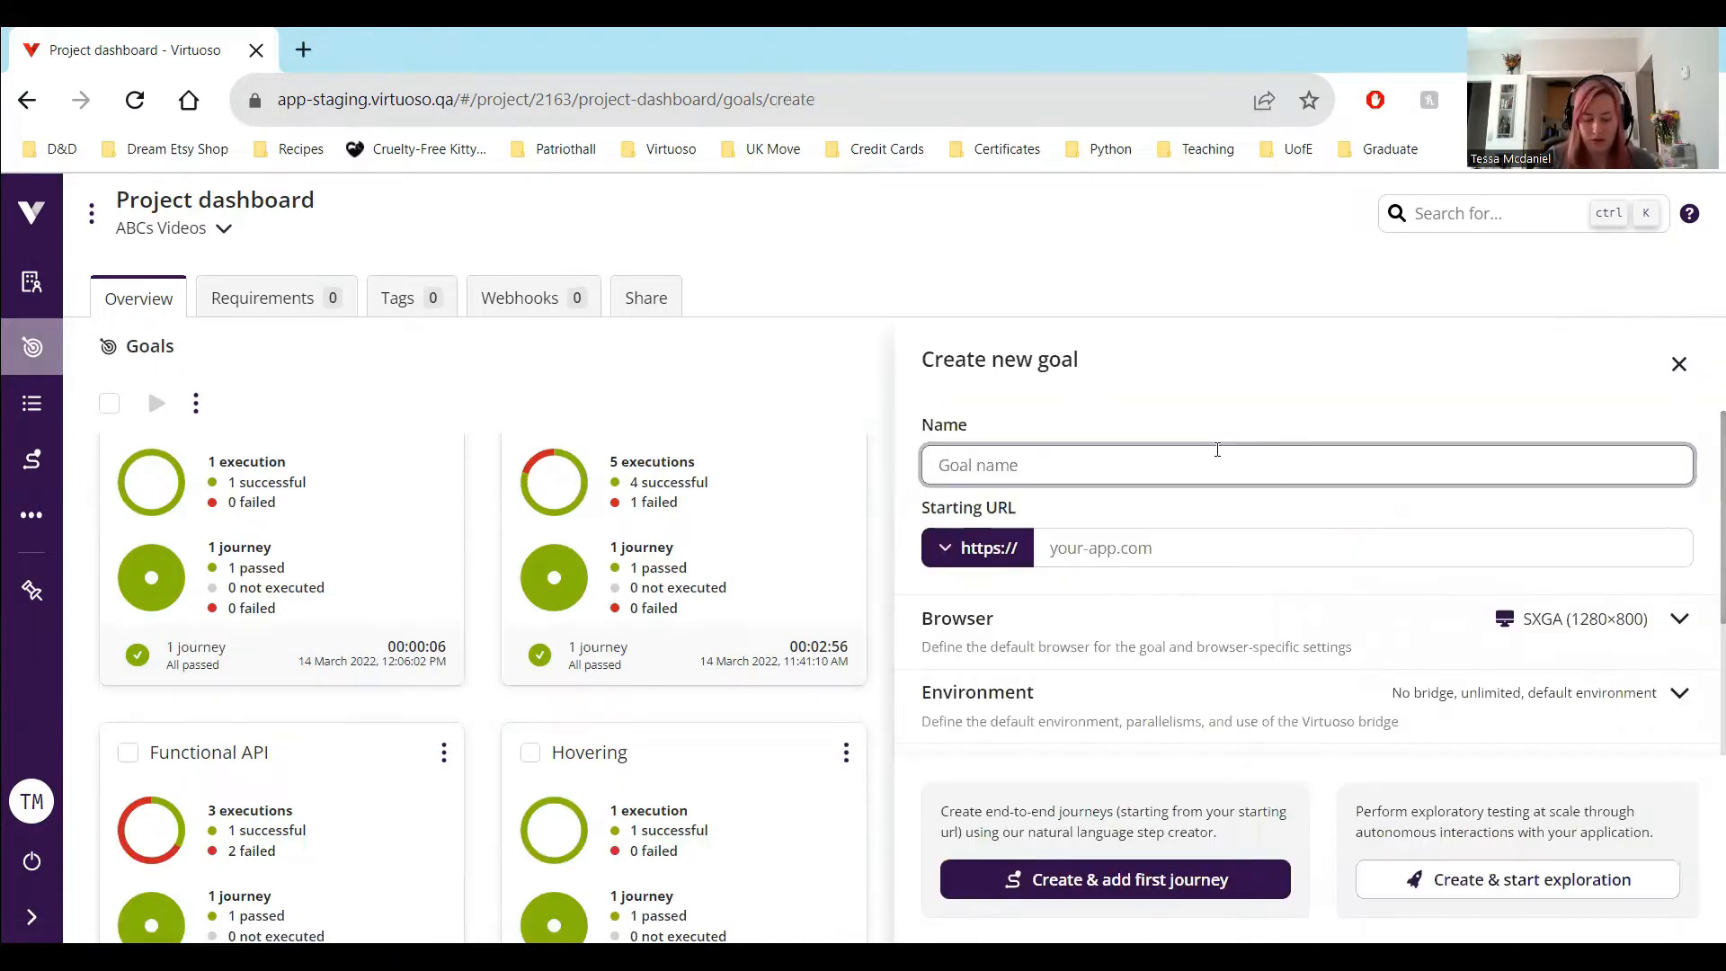
type("virtuoso")
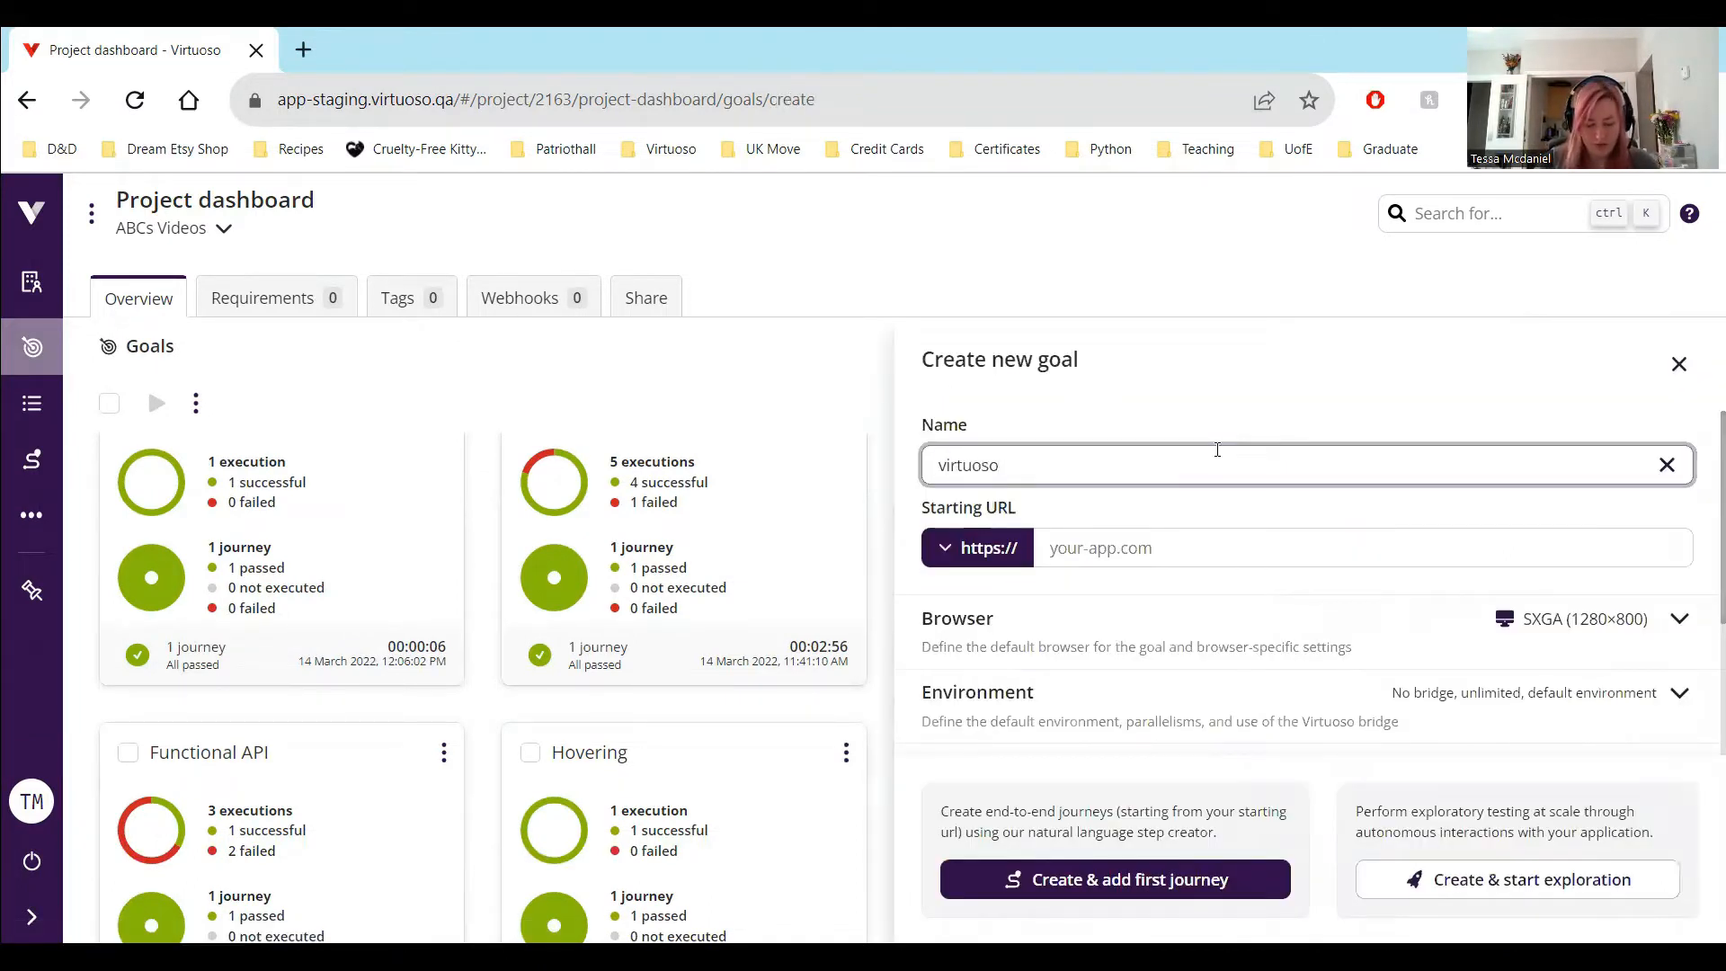
type(".qa")
key("Tab")
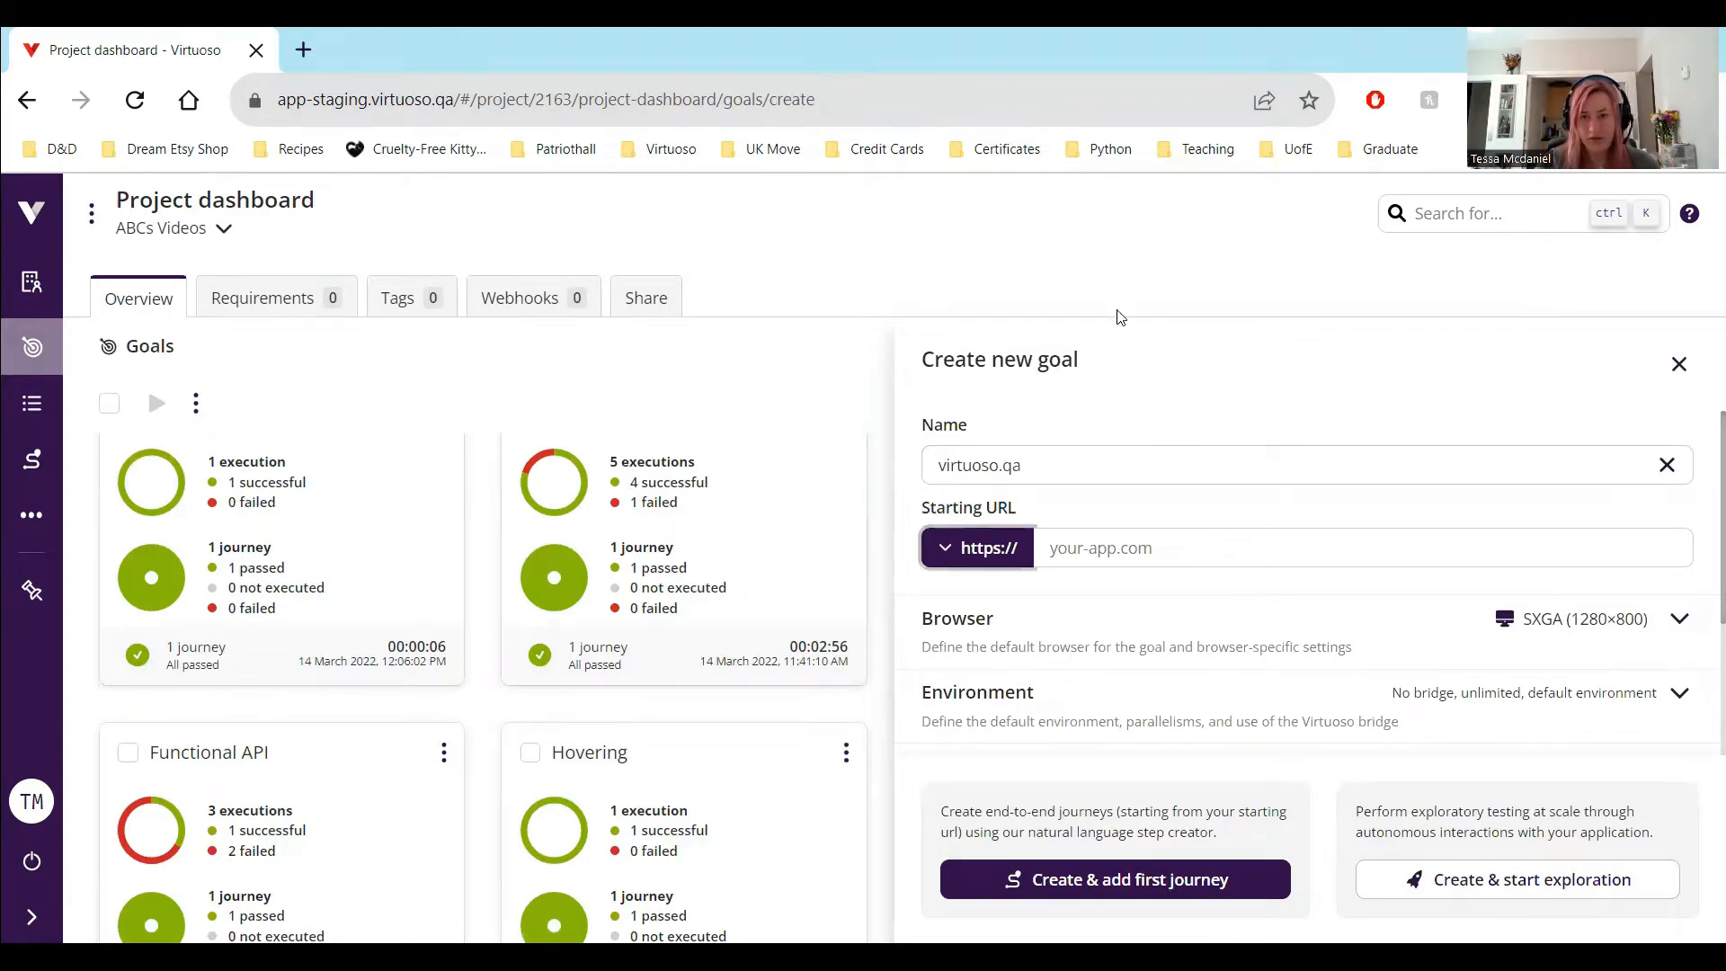
double_click(999, 463)
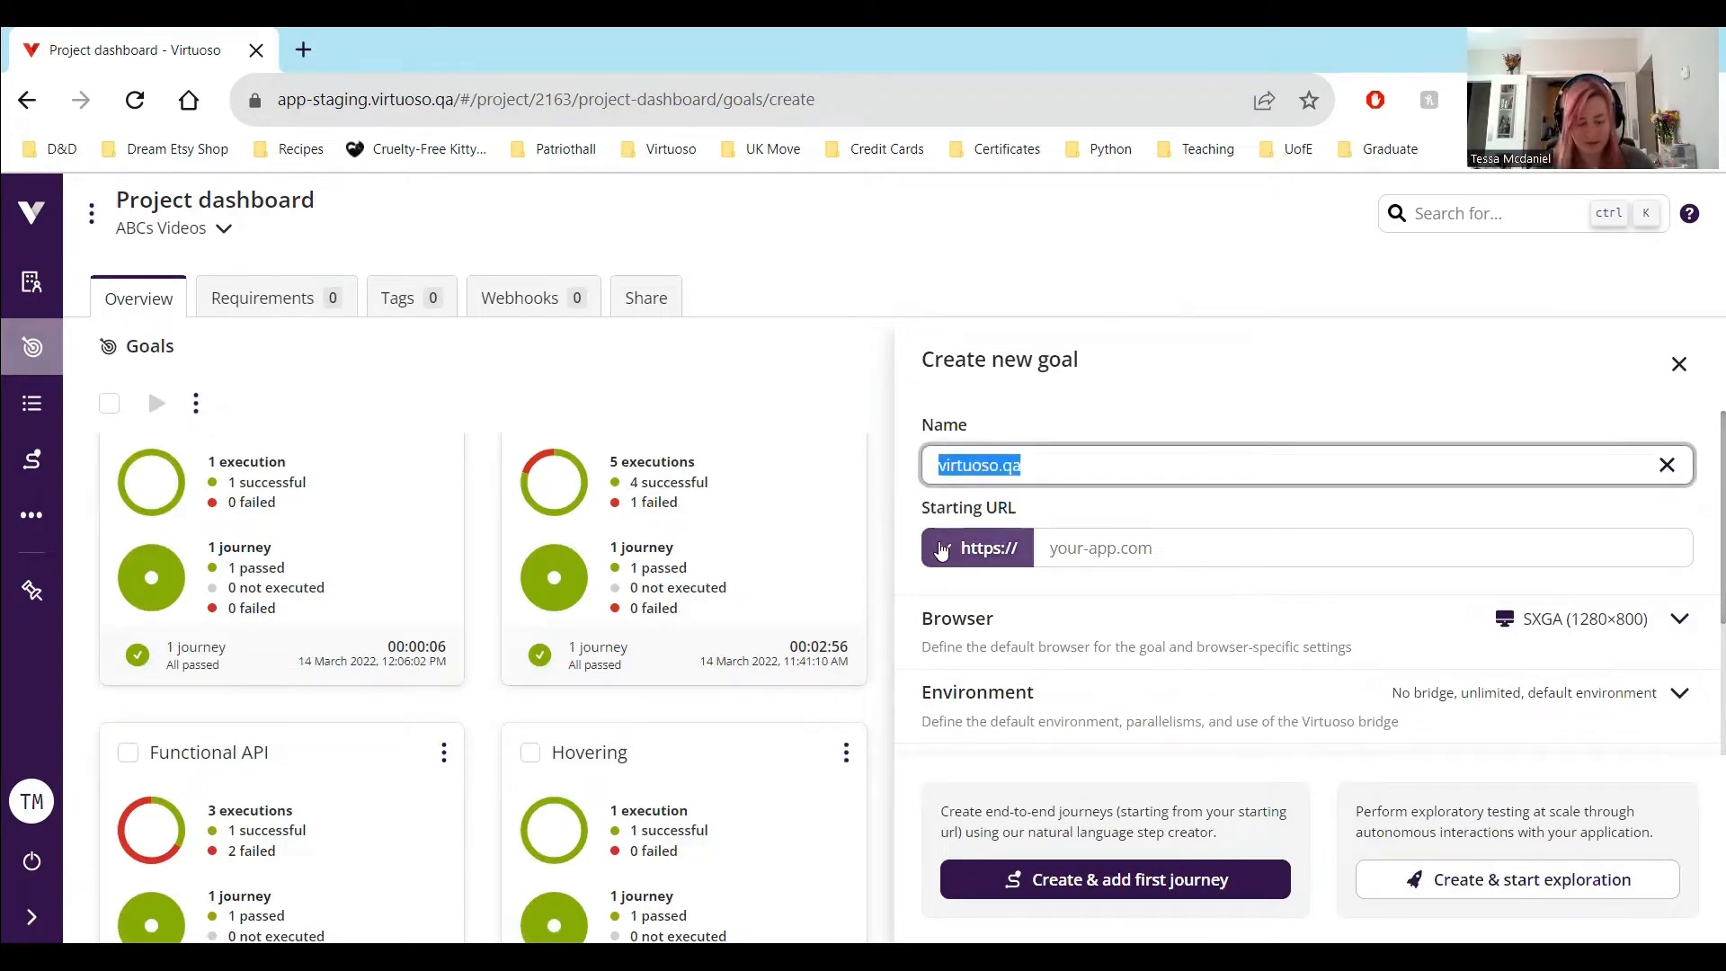
key("ctrl+x")
left_click(1063, 544)
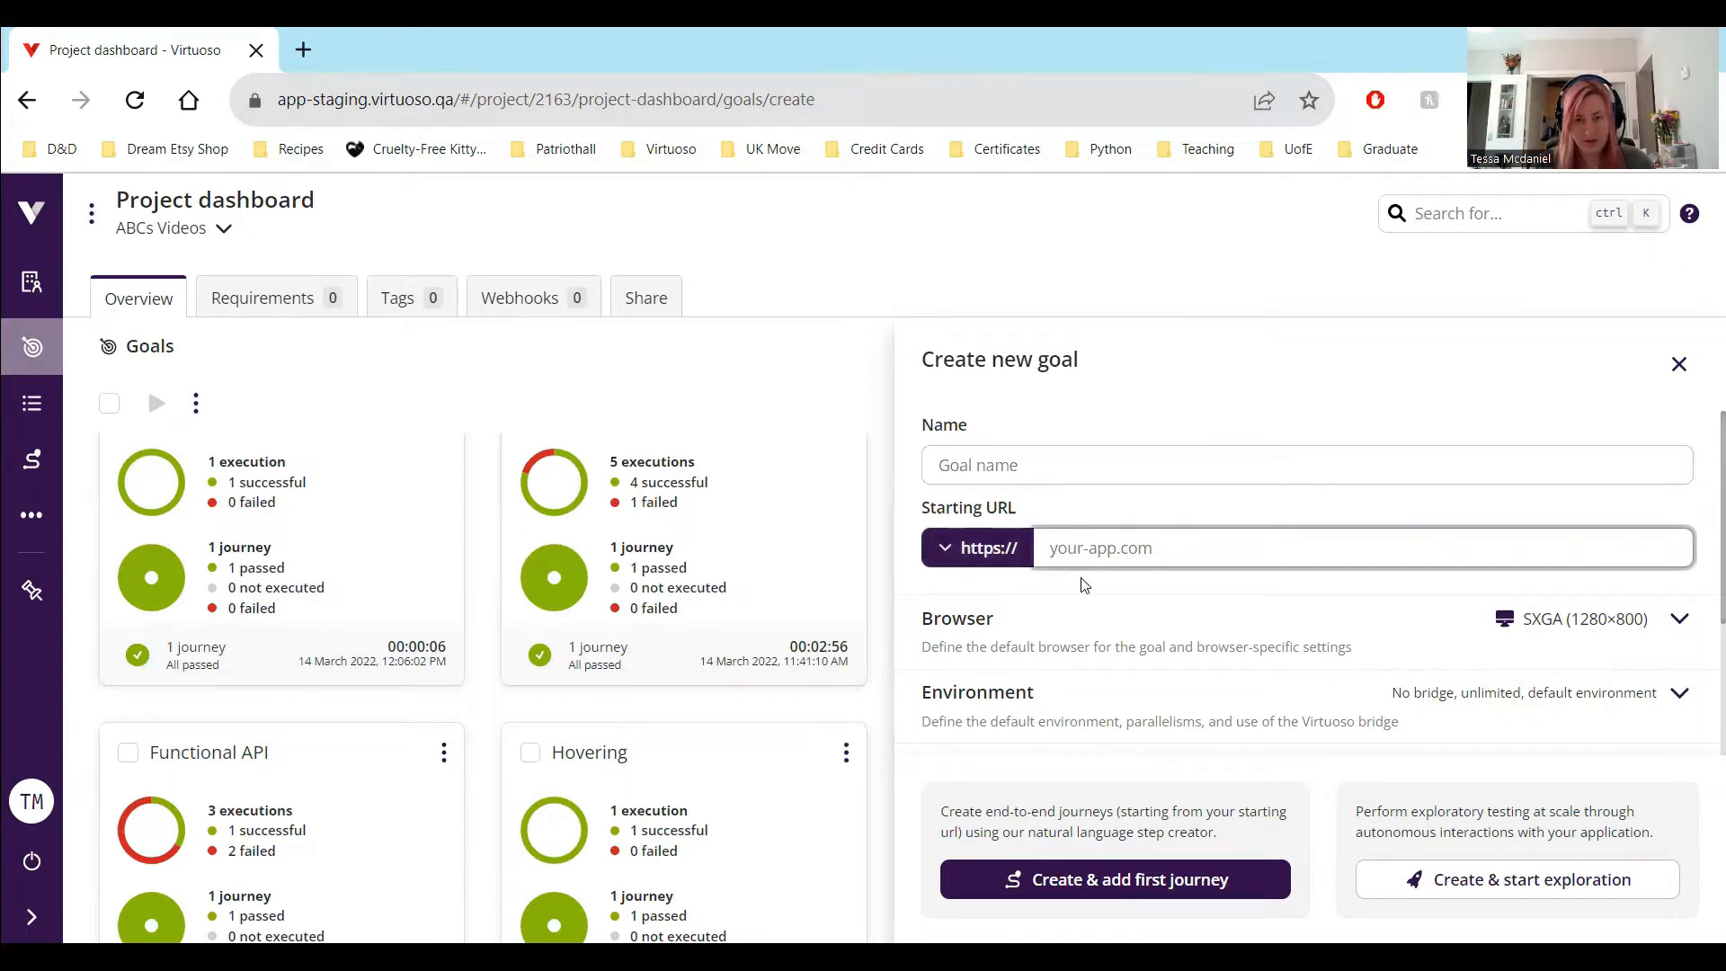
key("ctrl+v")
Name the goal "Live Authoring" and create it together with its first journey
left_click(1059, 469)
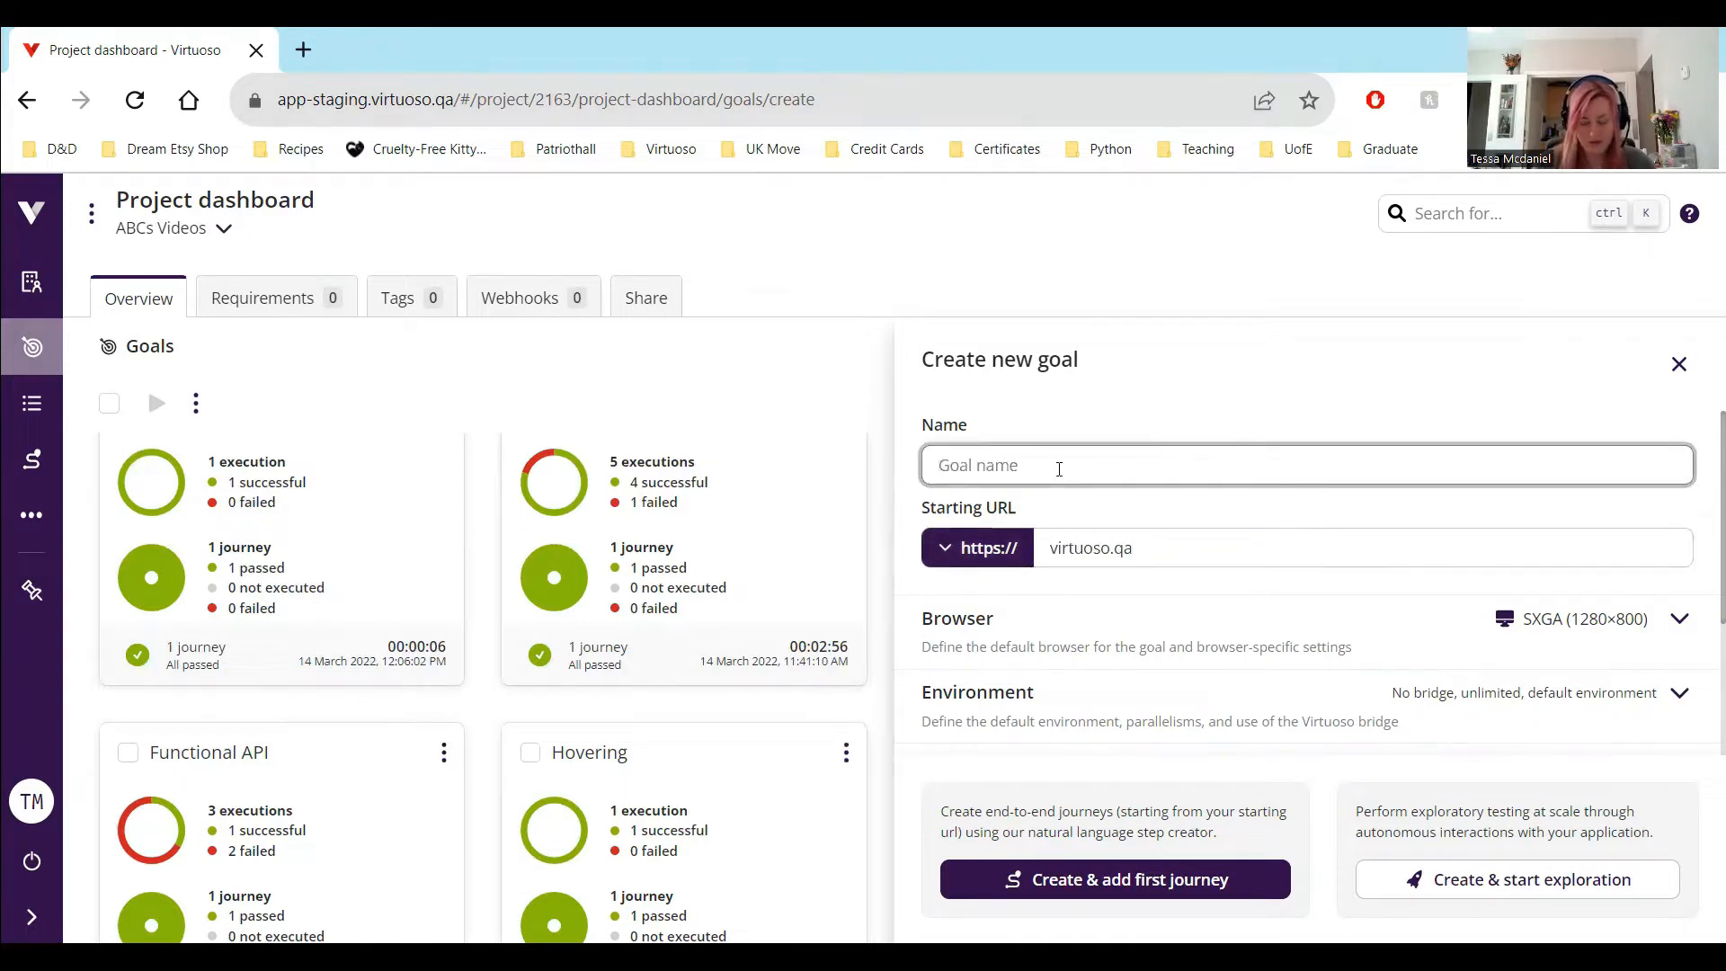
type("Live Authoring")
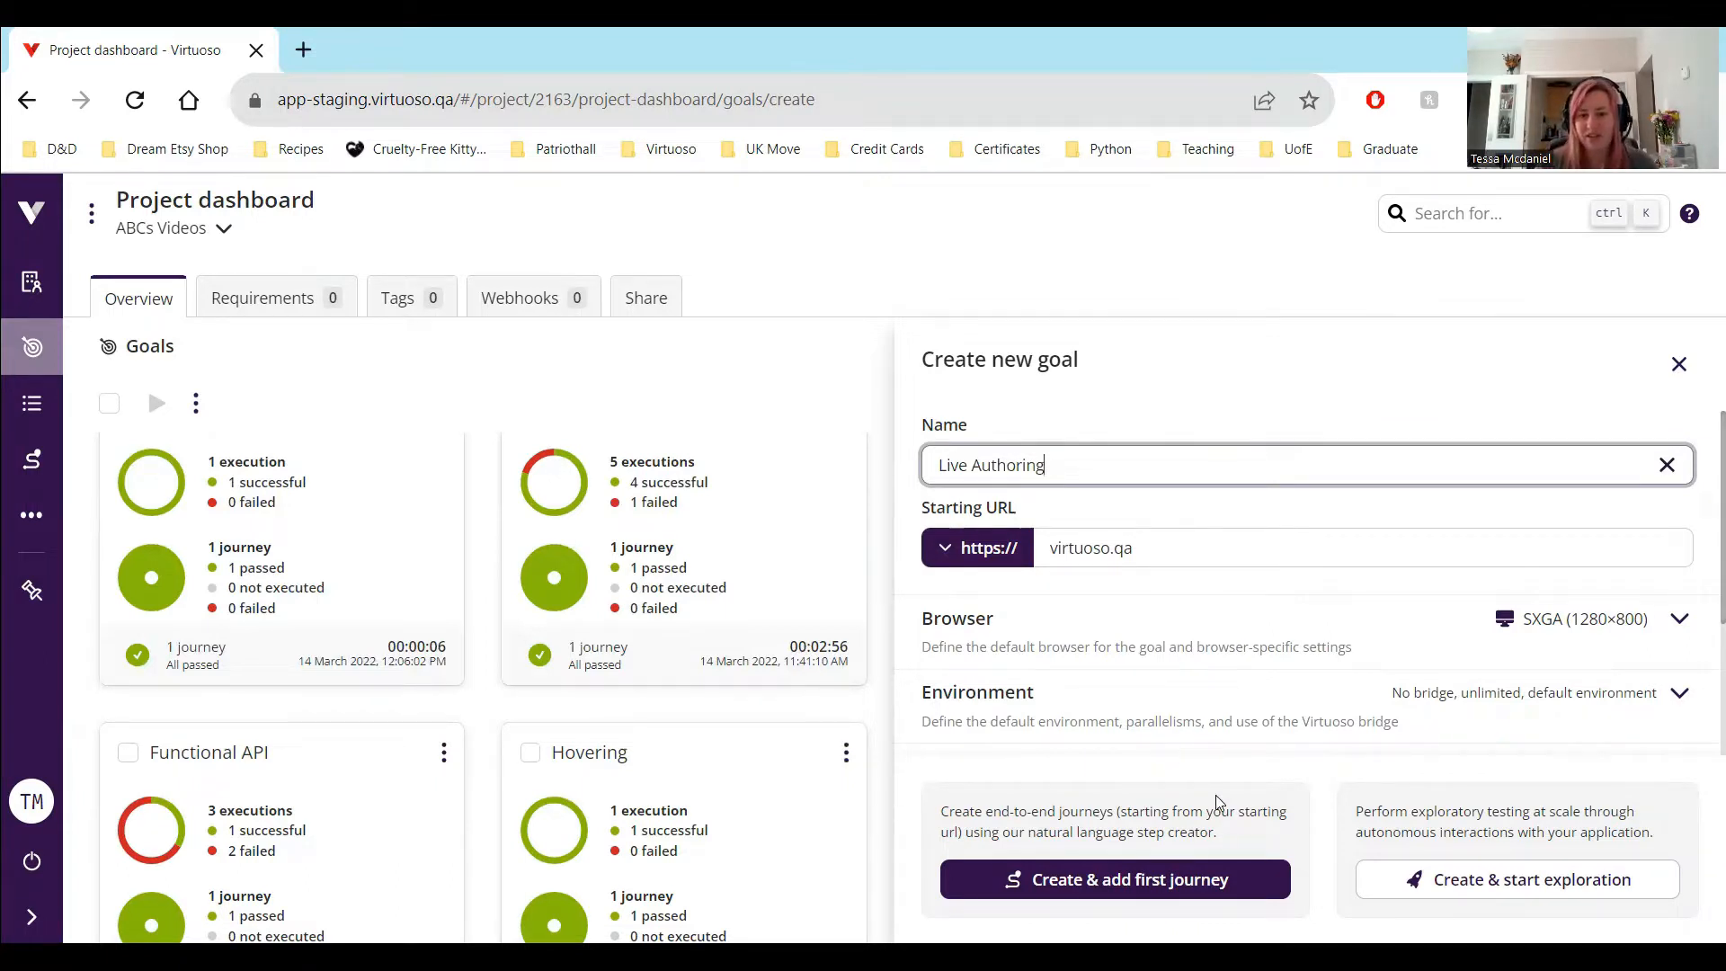
left_click(1216, 881)
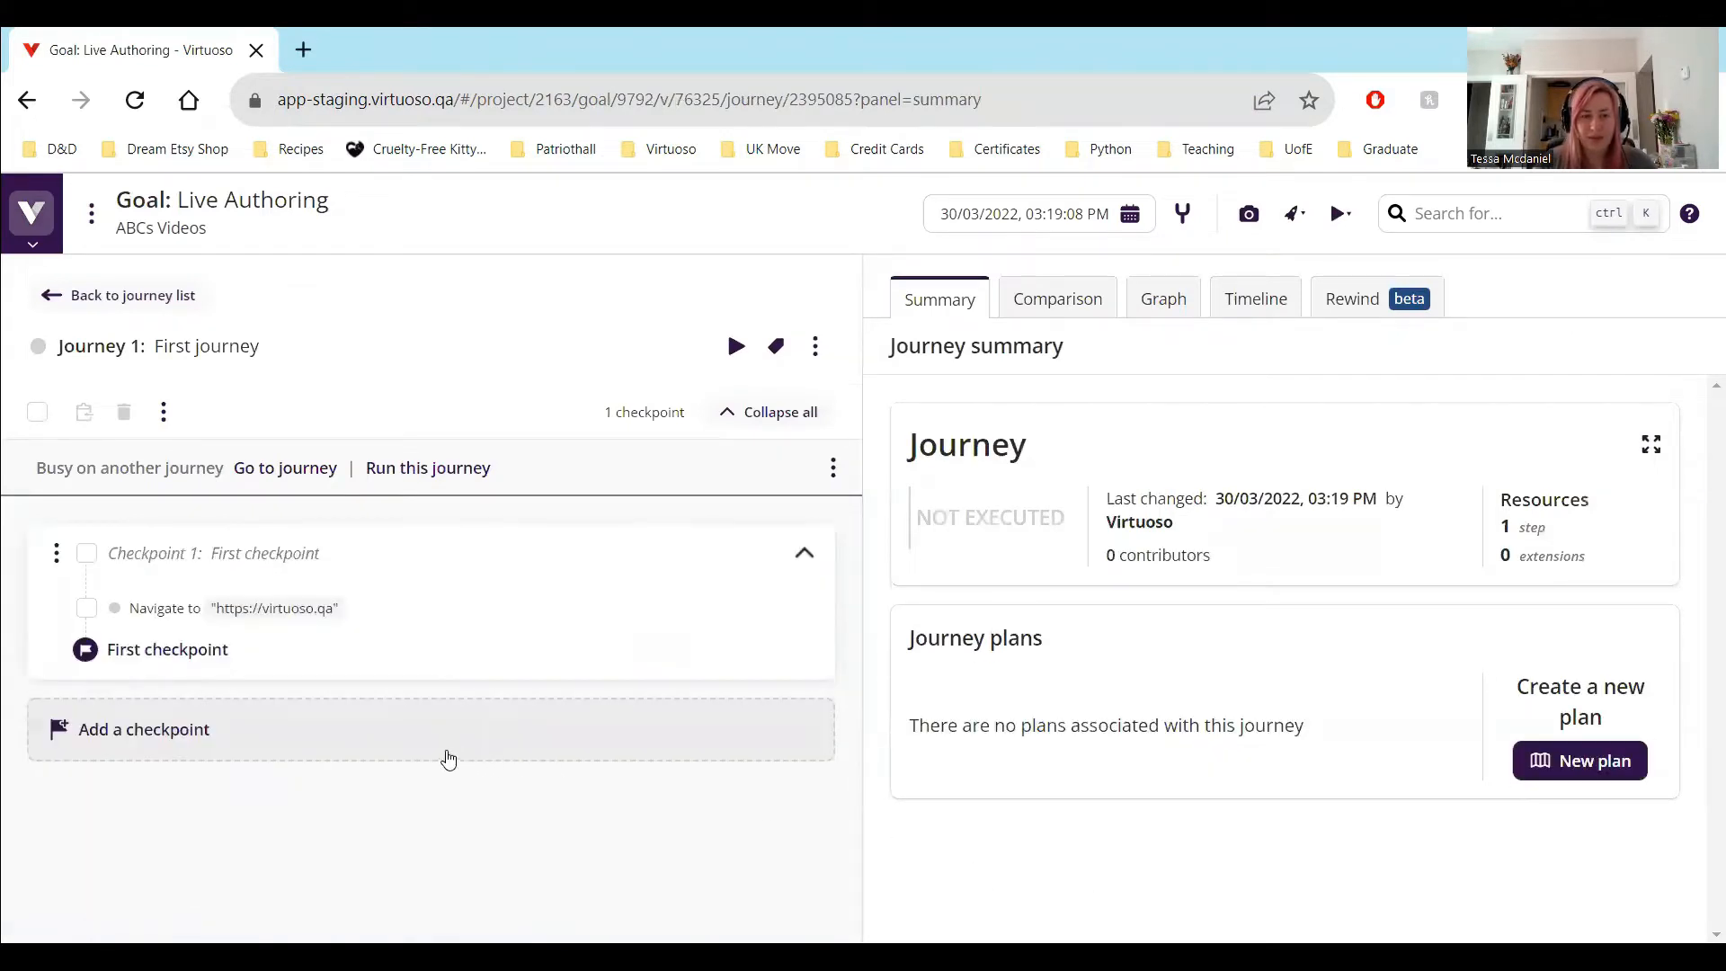
Run the first journey and open its interactive live authoring preview
left_click(469, 471)
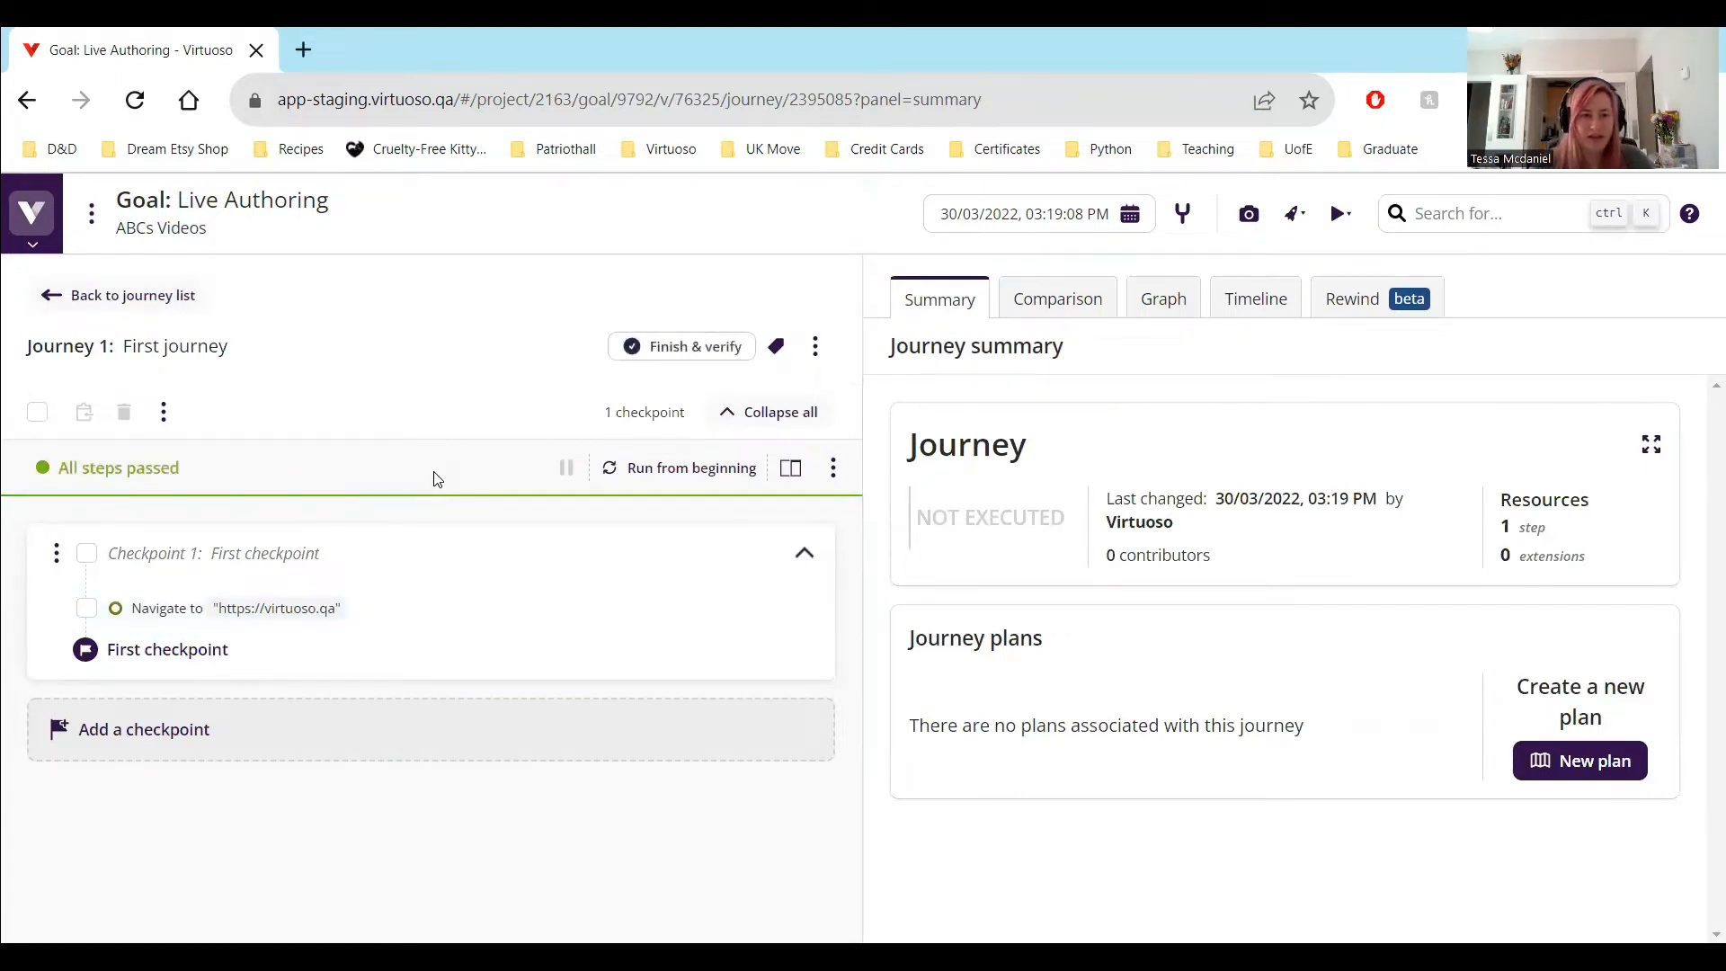
mouse_move(384, 598)
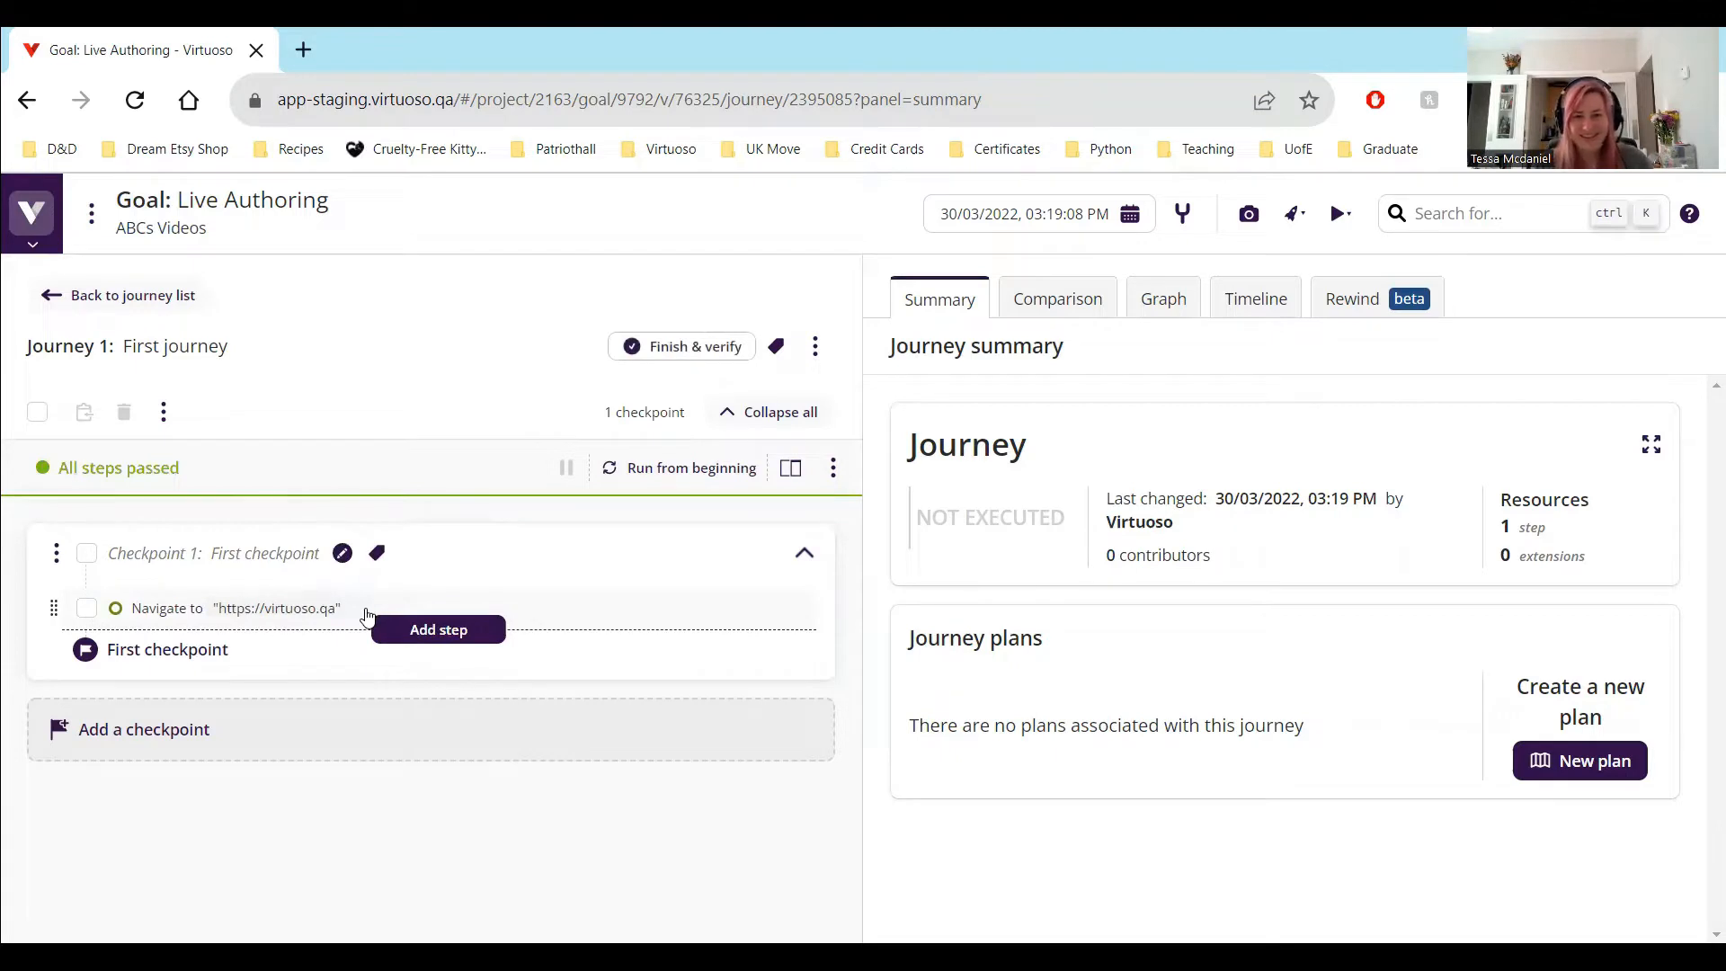
left_click(795, 474)
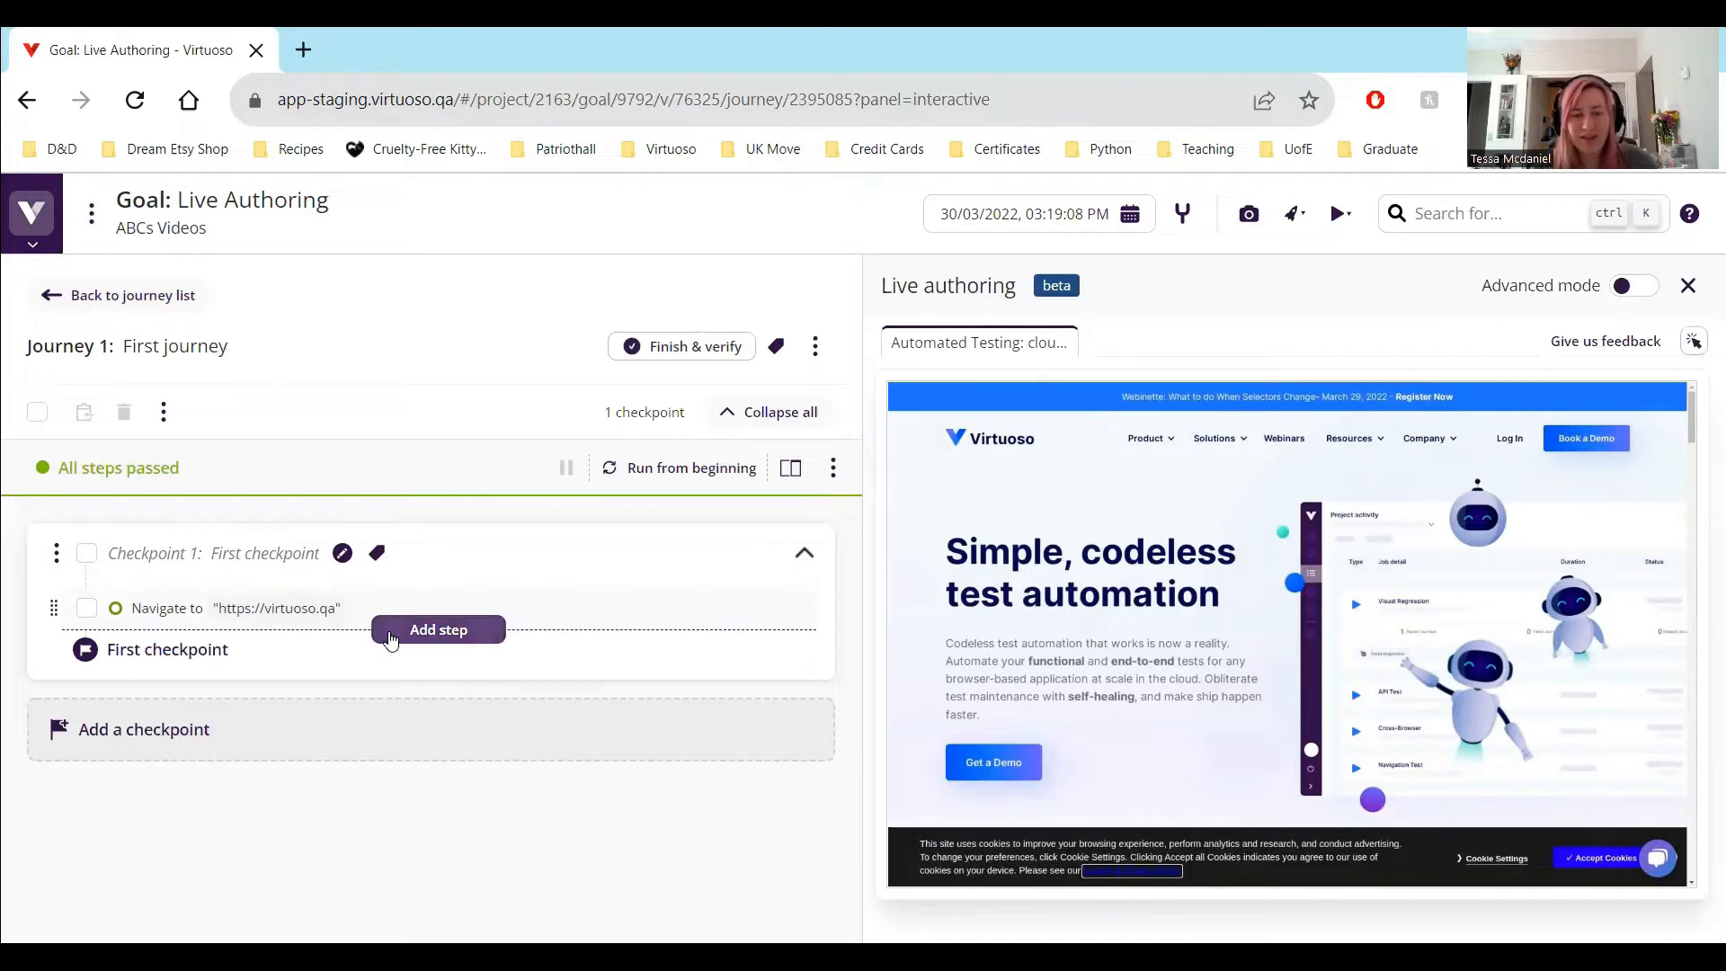
Add the test step mouse over "Product" after the navigation step in the first checkpoint
left_click(391, 638)
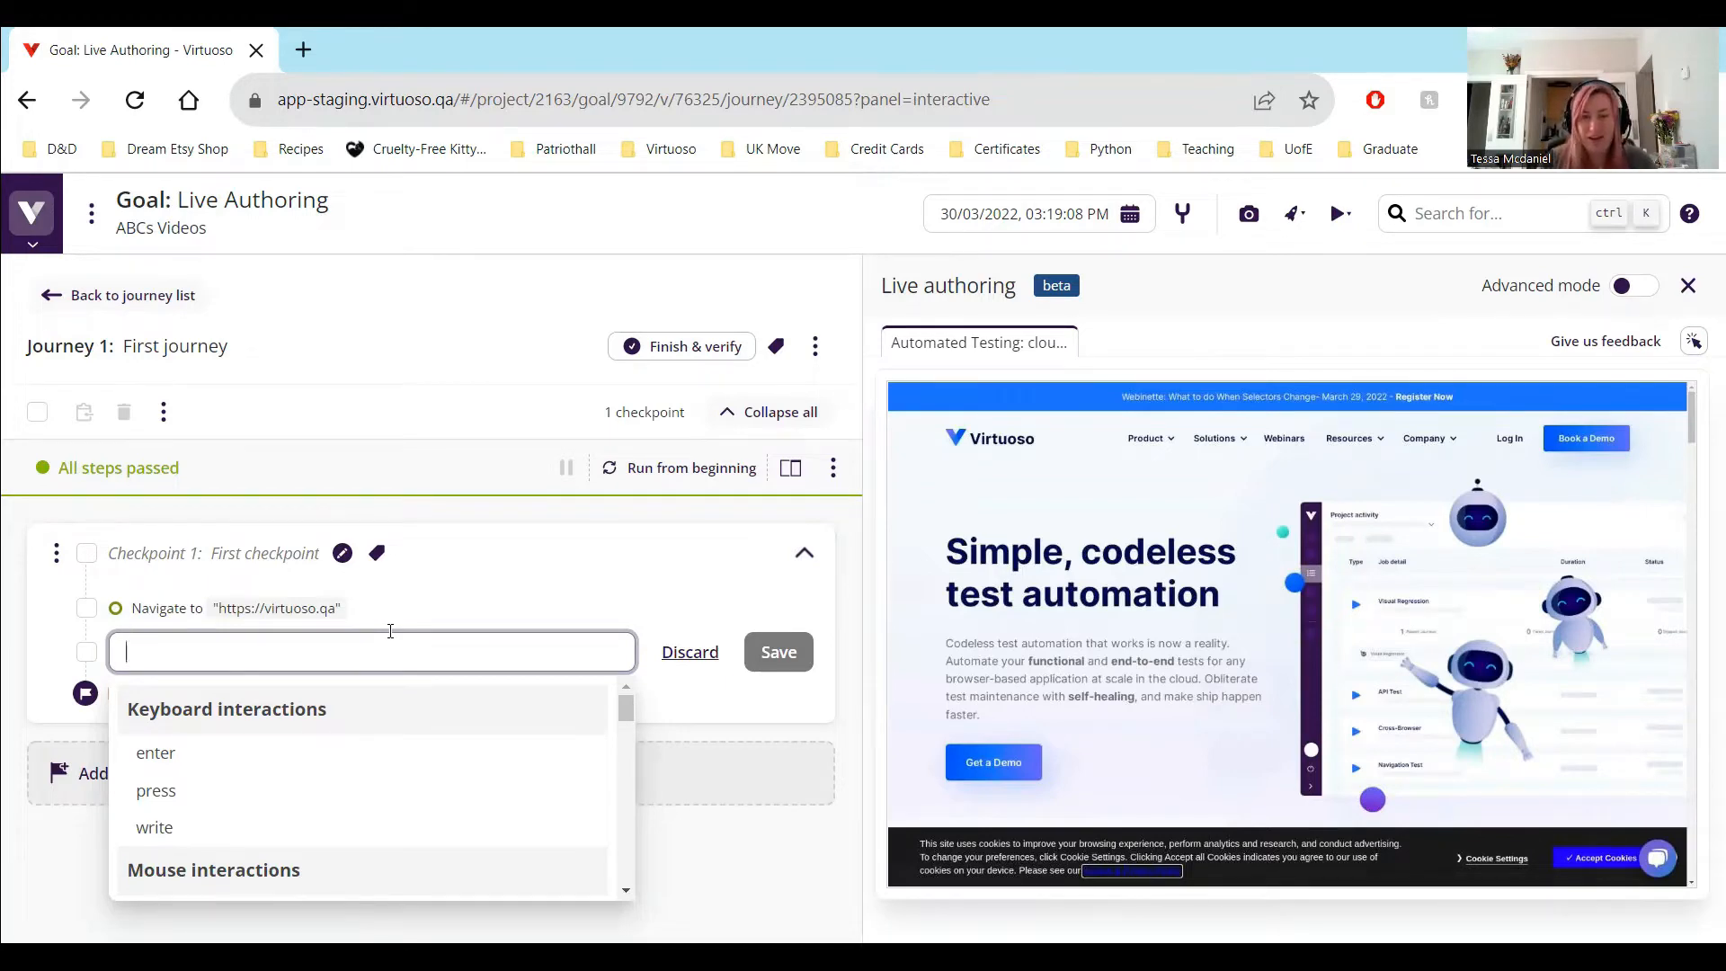
type("mo")
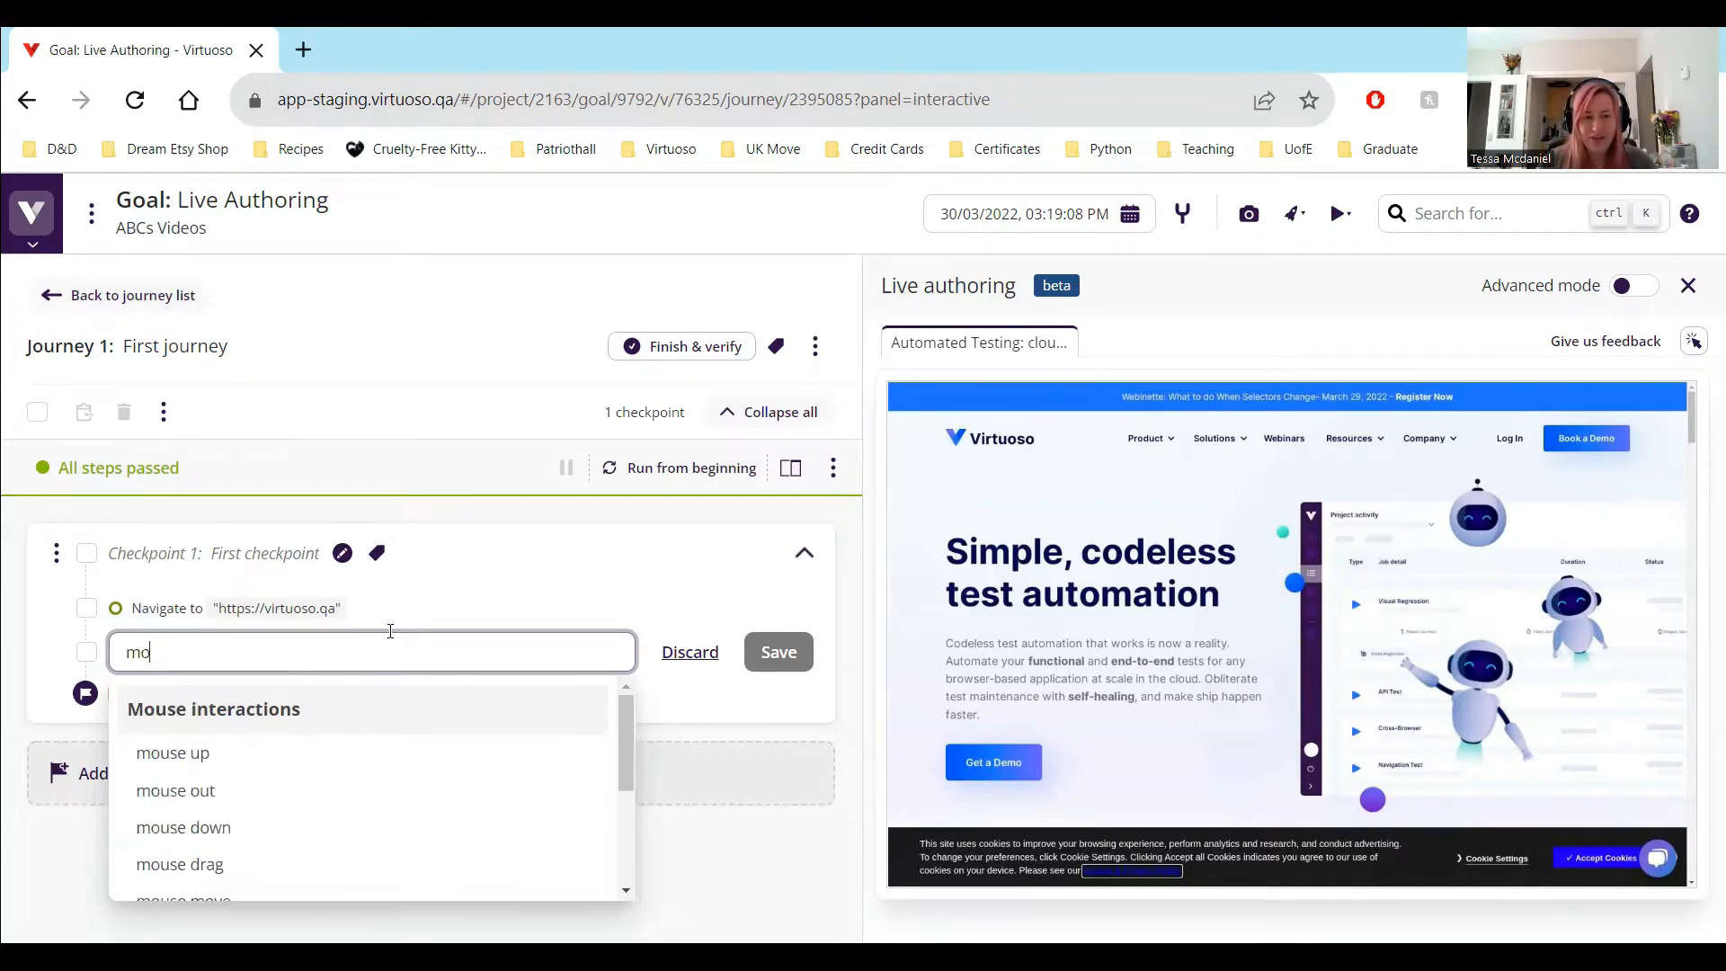
type("use over \"Pru")
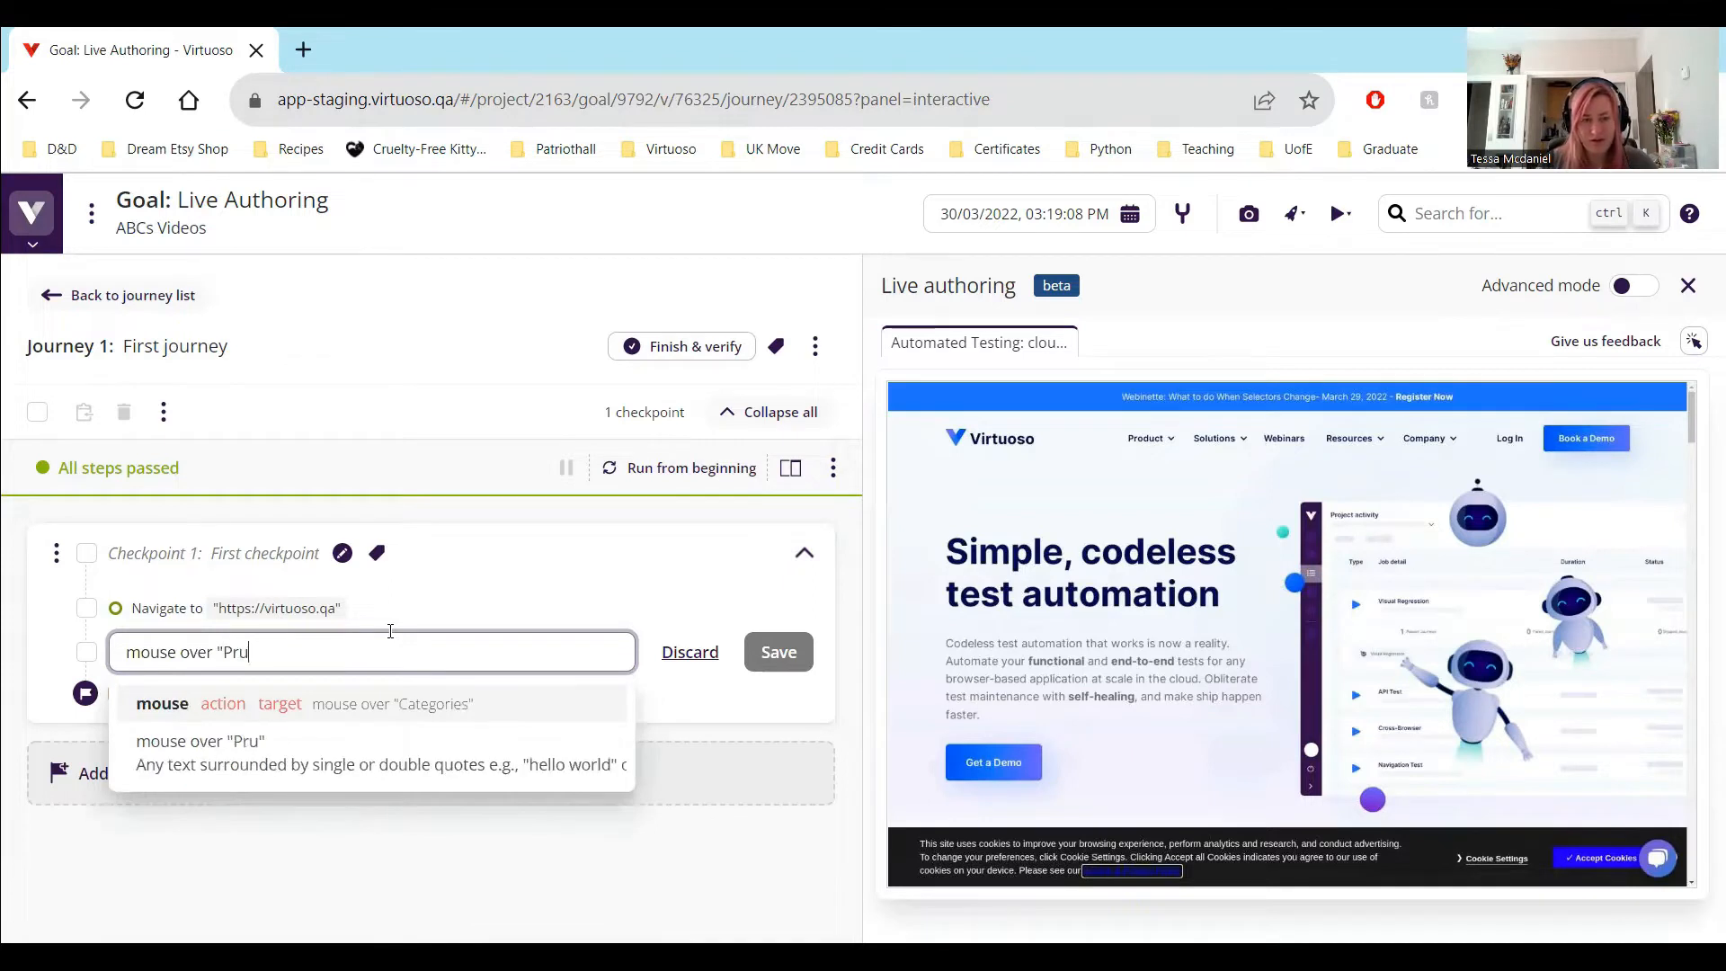
key("BackSpace")
type("oduct\"")
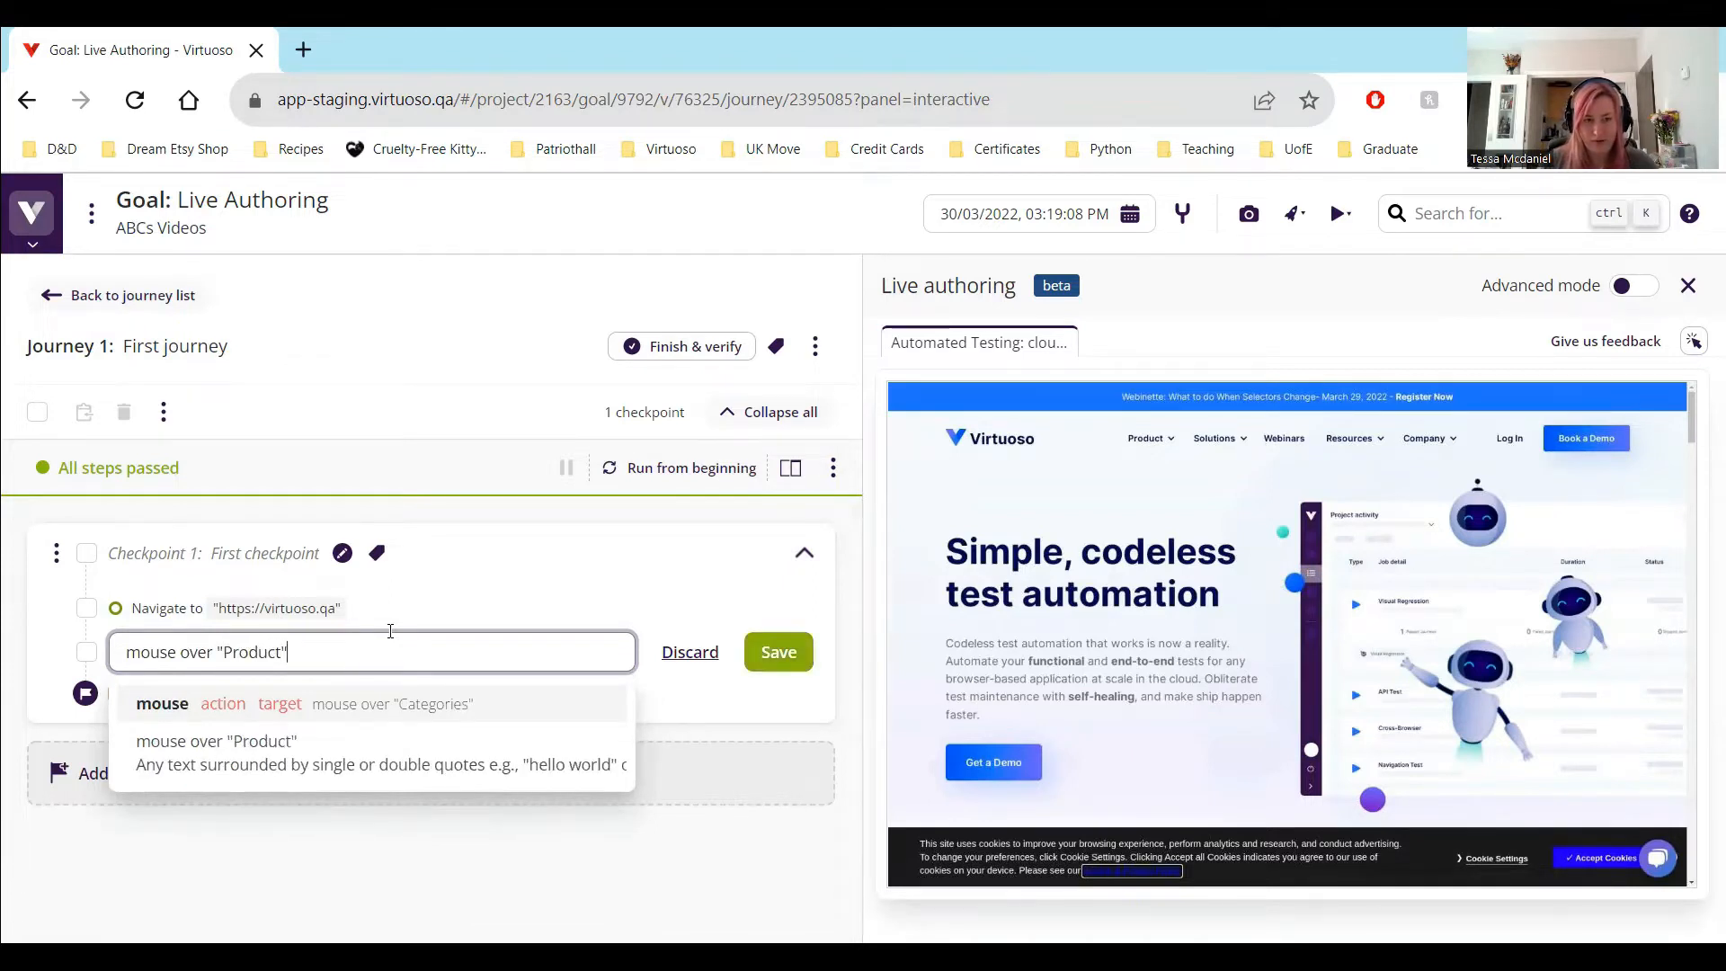
key("Return")
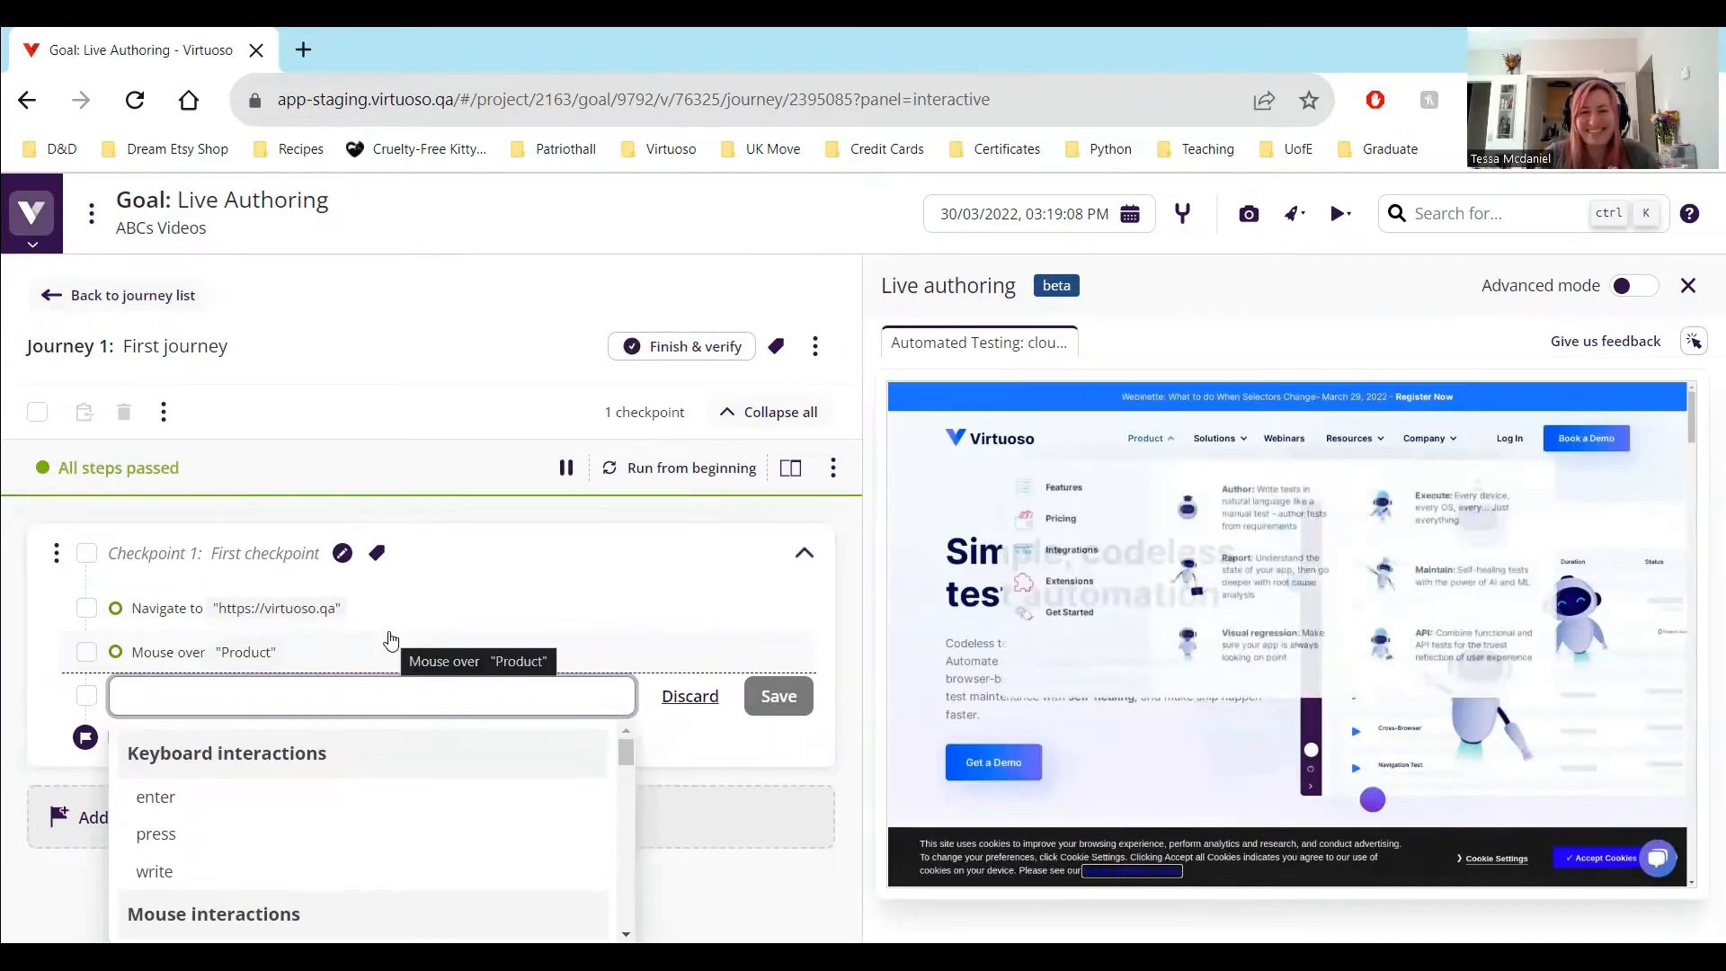
Add the test step wait 2 seconds after the "Product" mouse-over step
type("wait ")
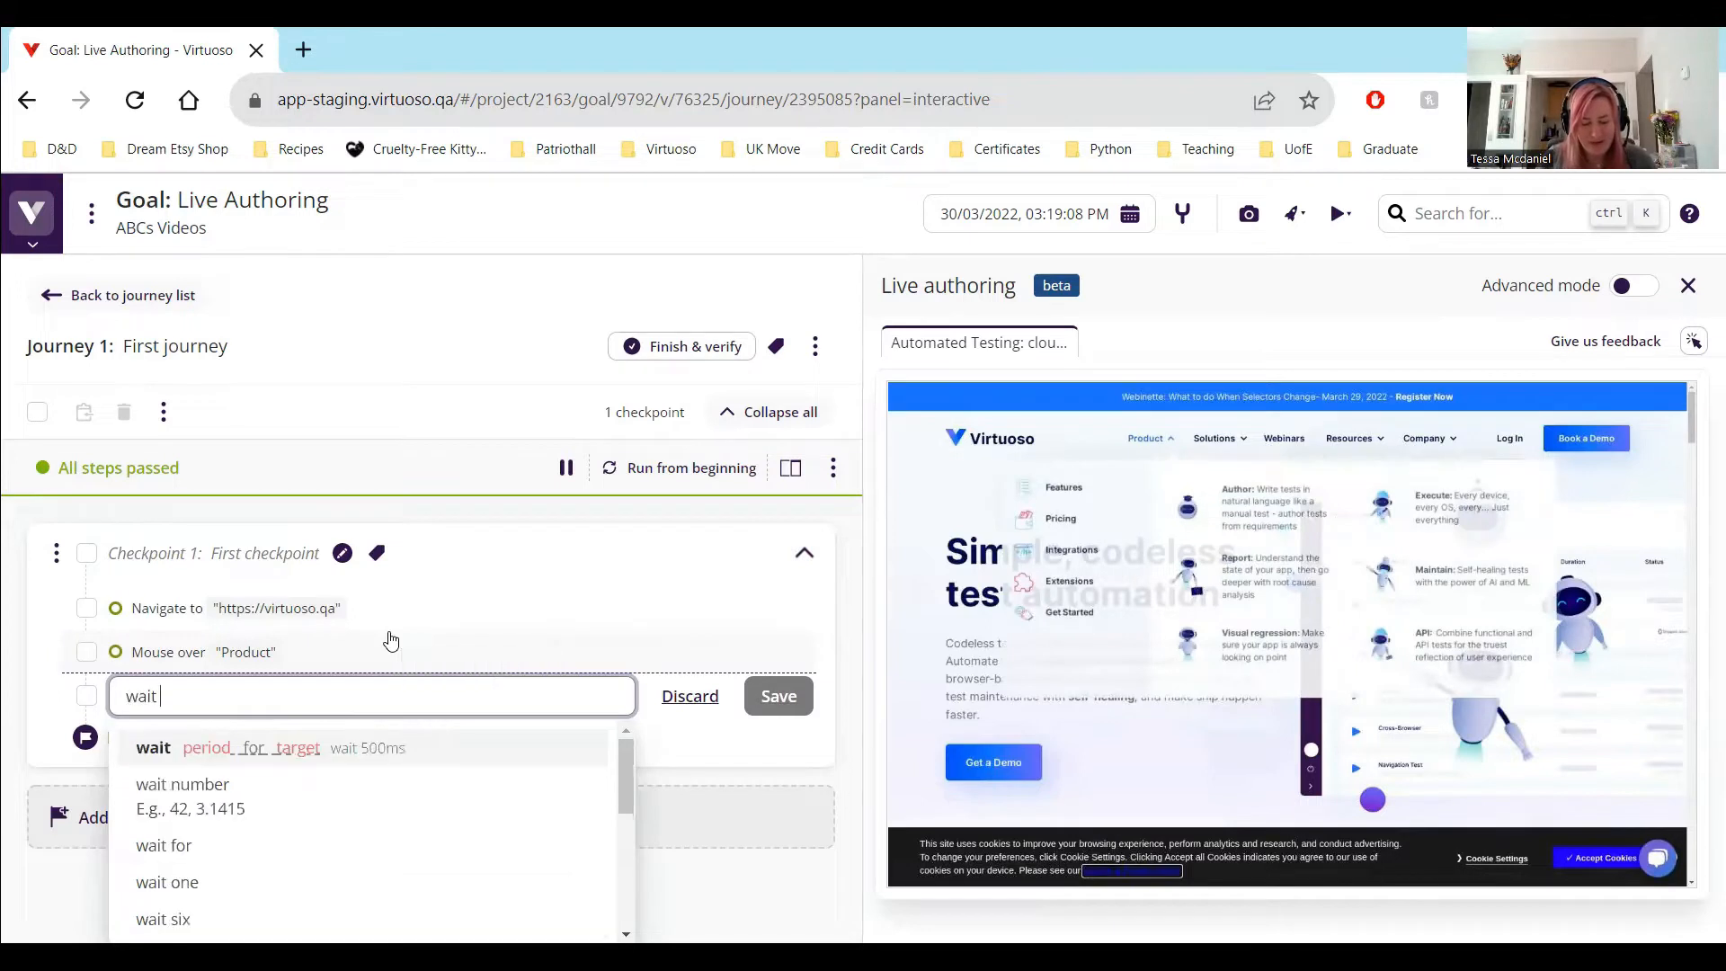
type("2 seoncds")
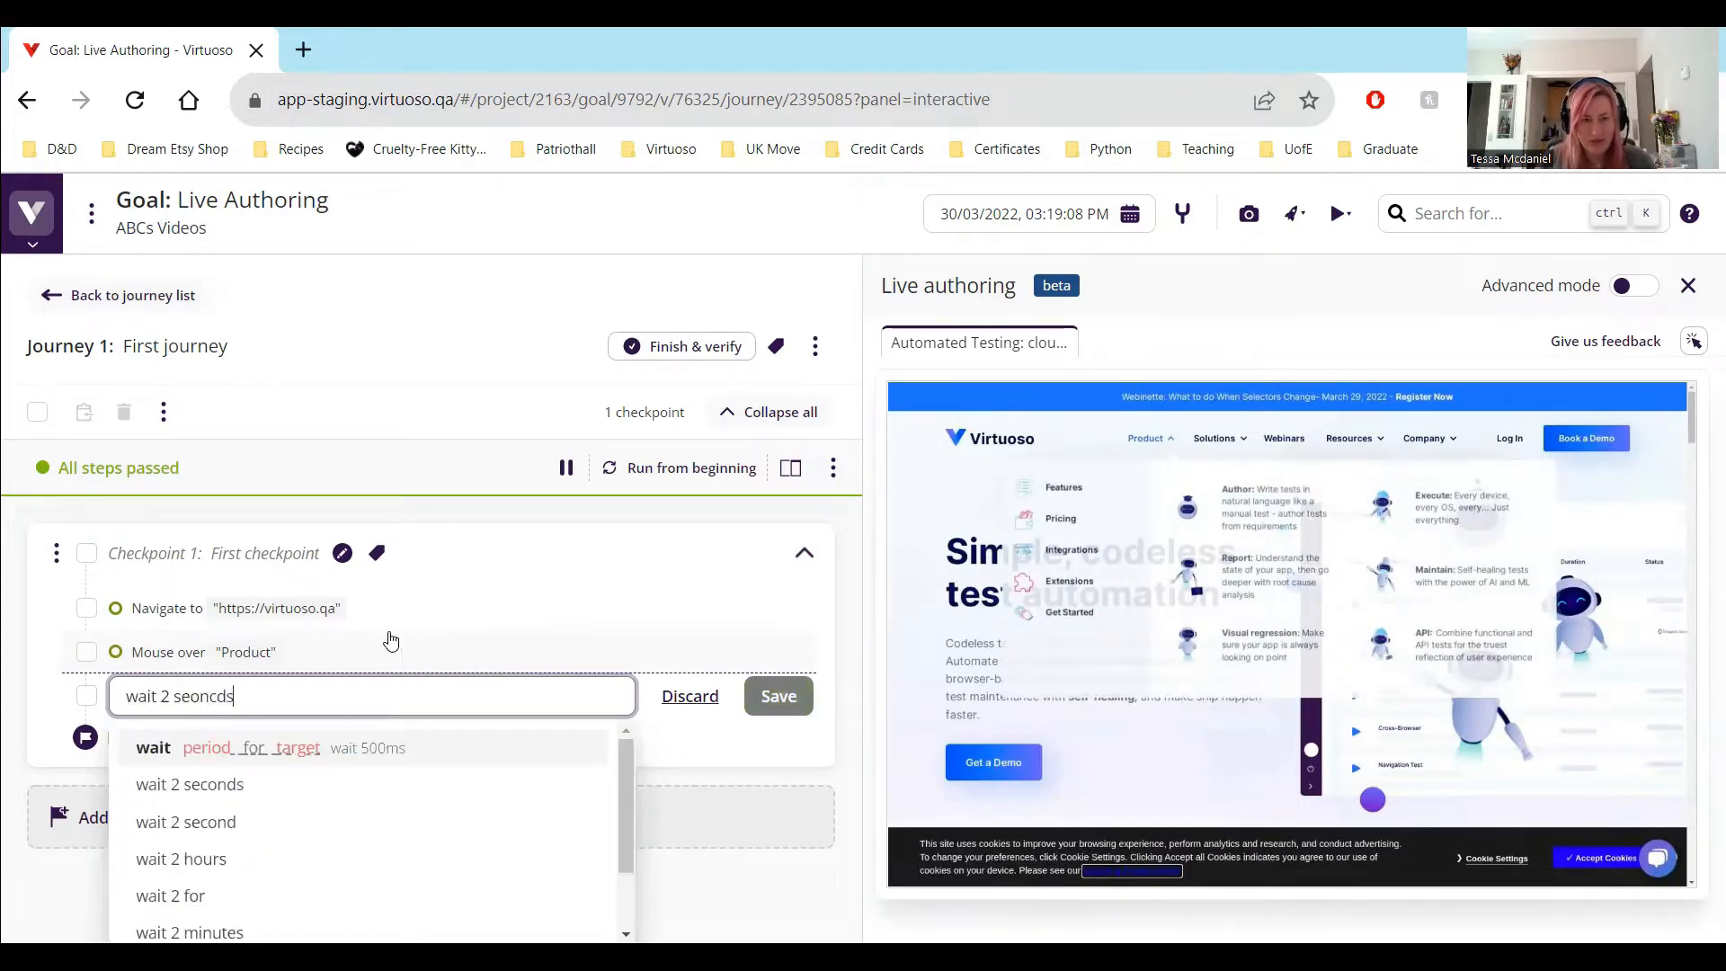
key("BackSpace")
key("BackSpace")
key("BackSpace")
key("BackSpace")
key("BackSpace")
type("conds")
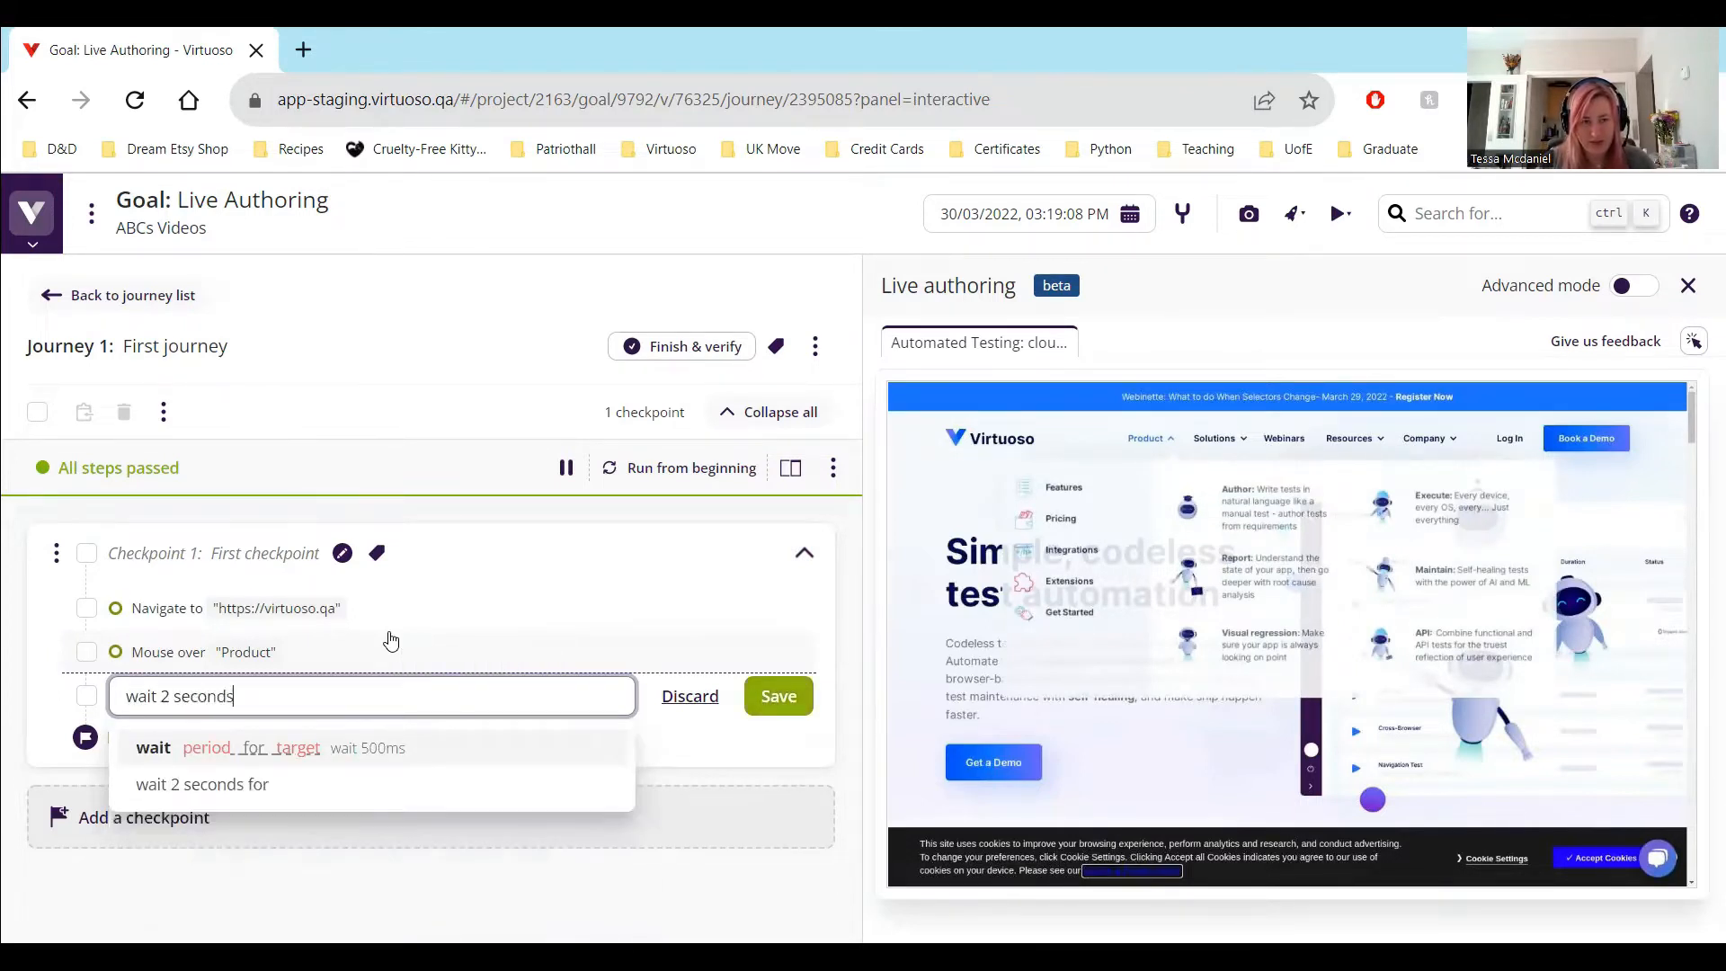
key("Return")
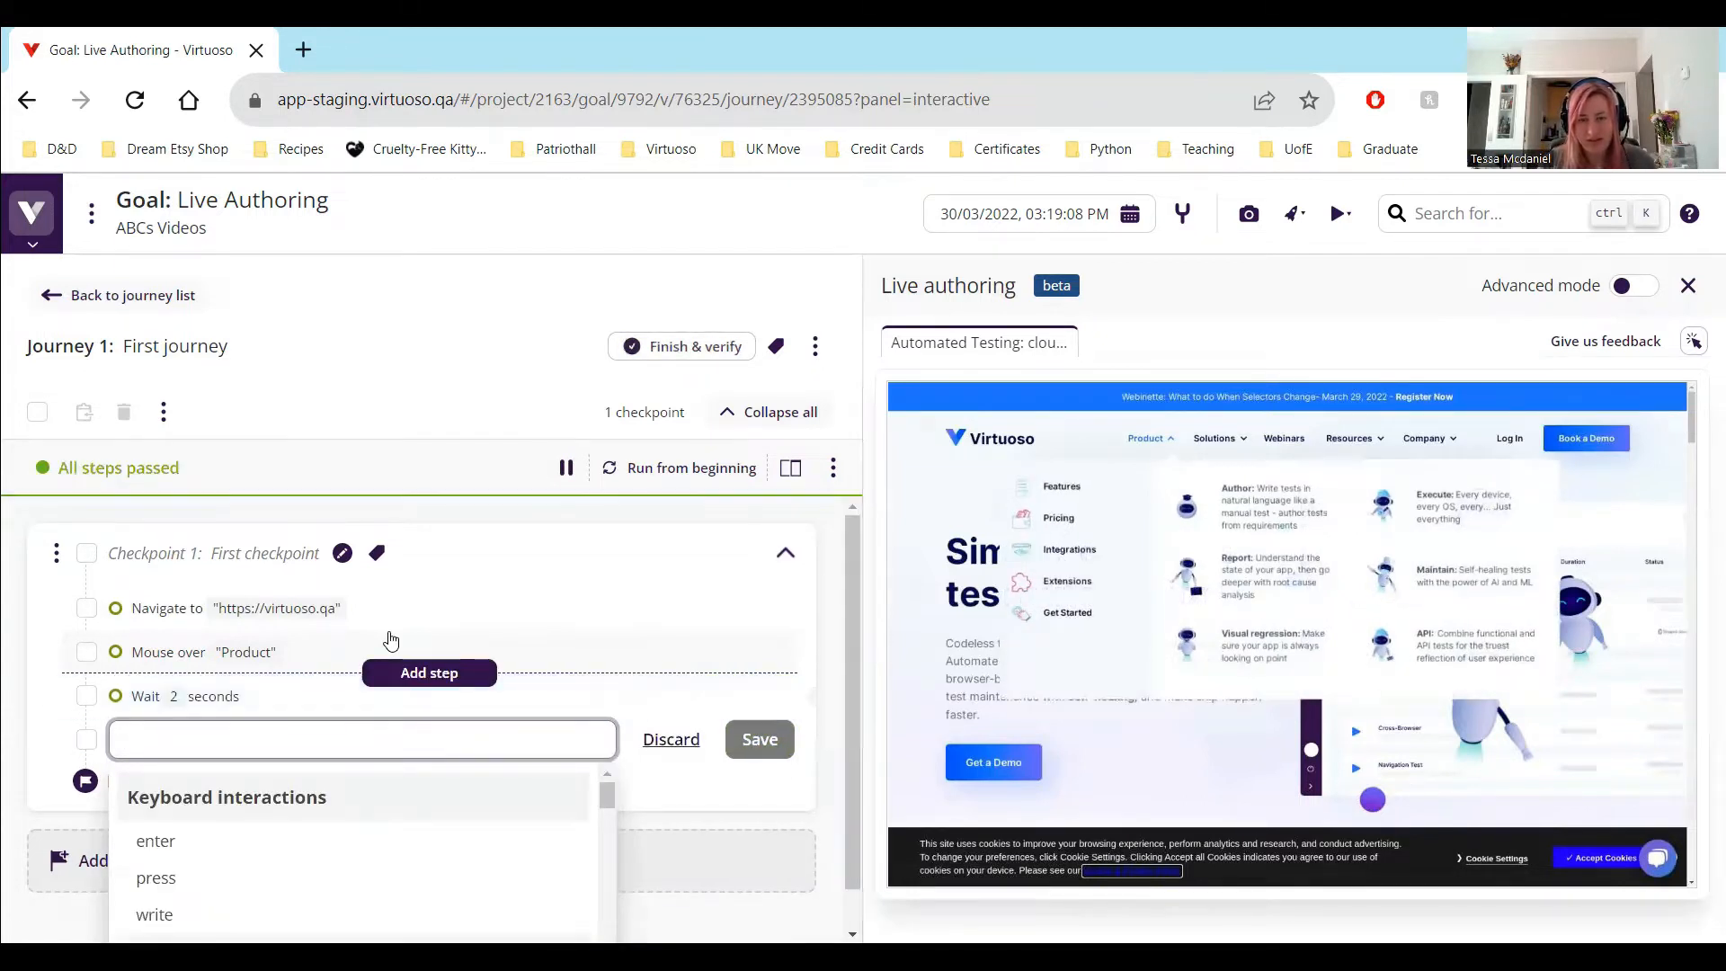
Add the test step click "Features" after the wait step
type("clic k")
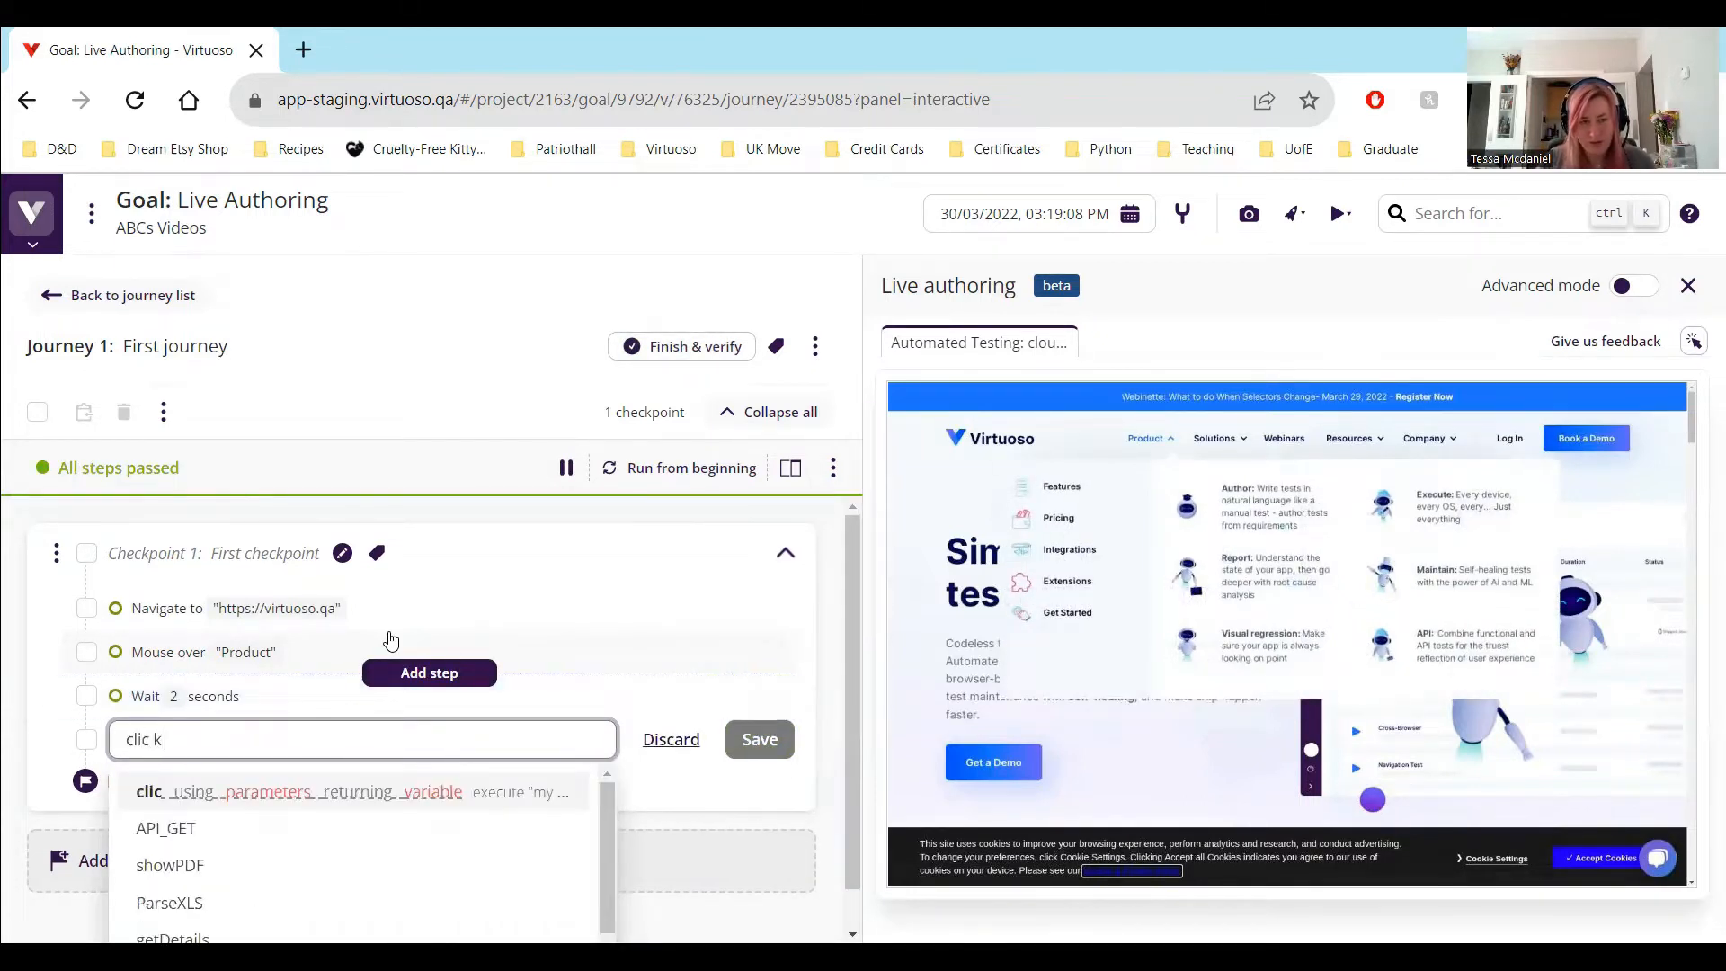
type(" \"")
key("BackSpace")
key("BackSpace")
key("BackSpace")
key("BackSpace")
type("k on \"")
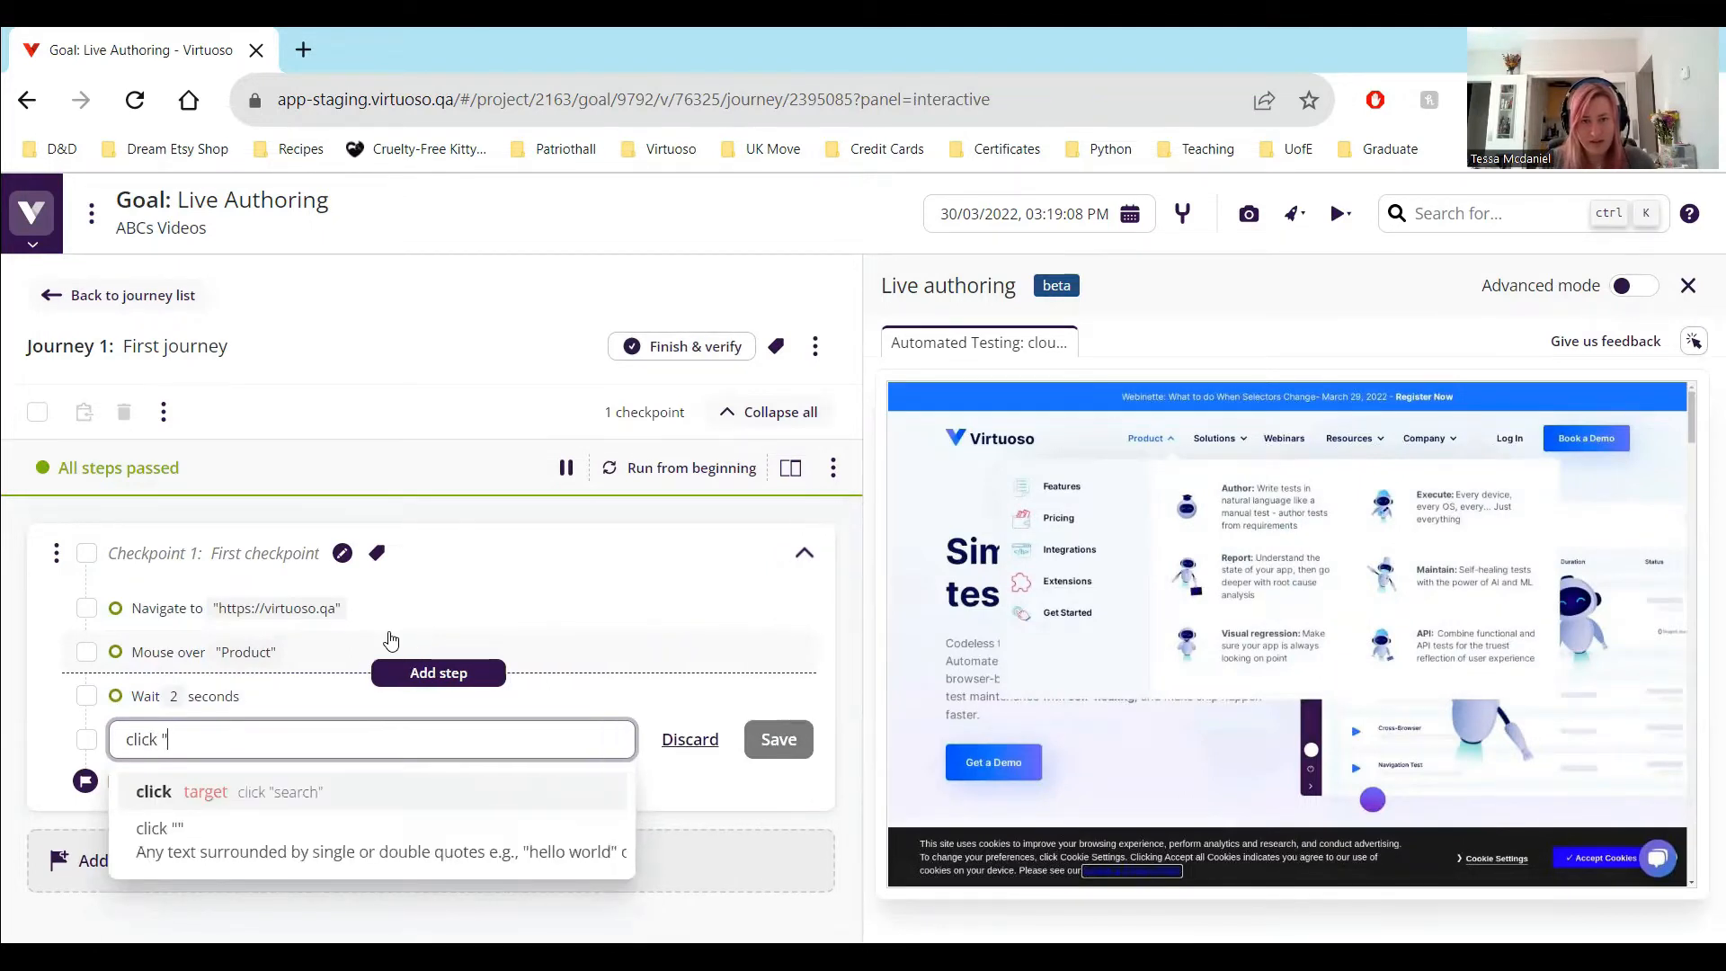
type("Features\"")
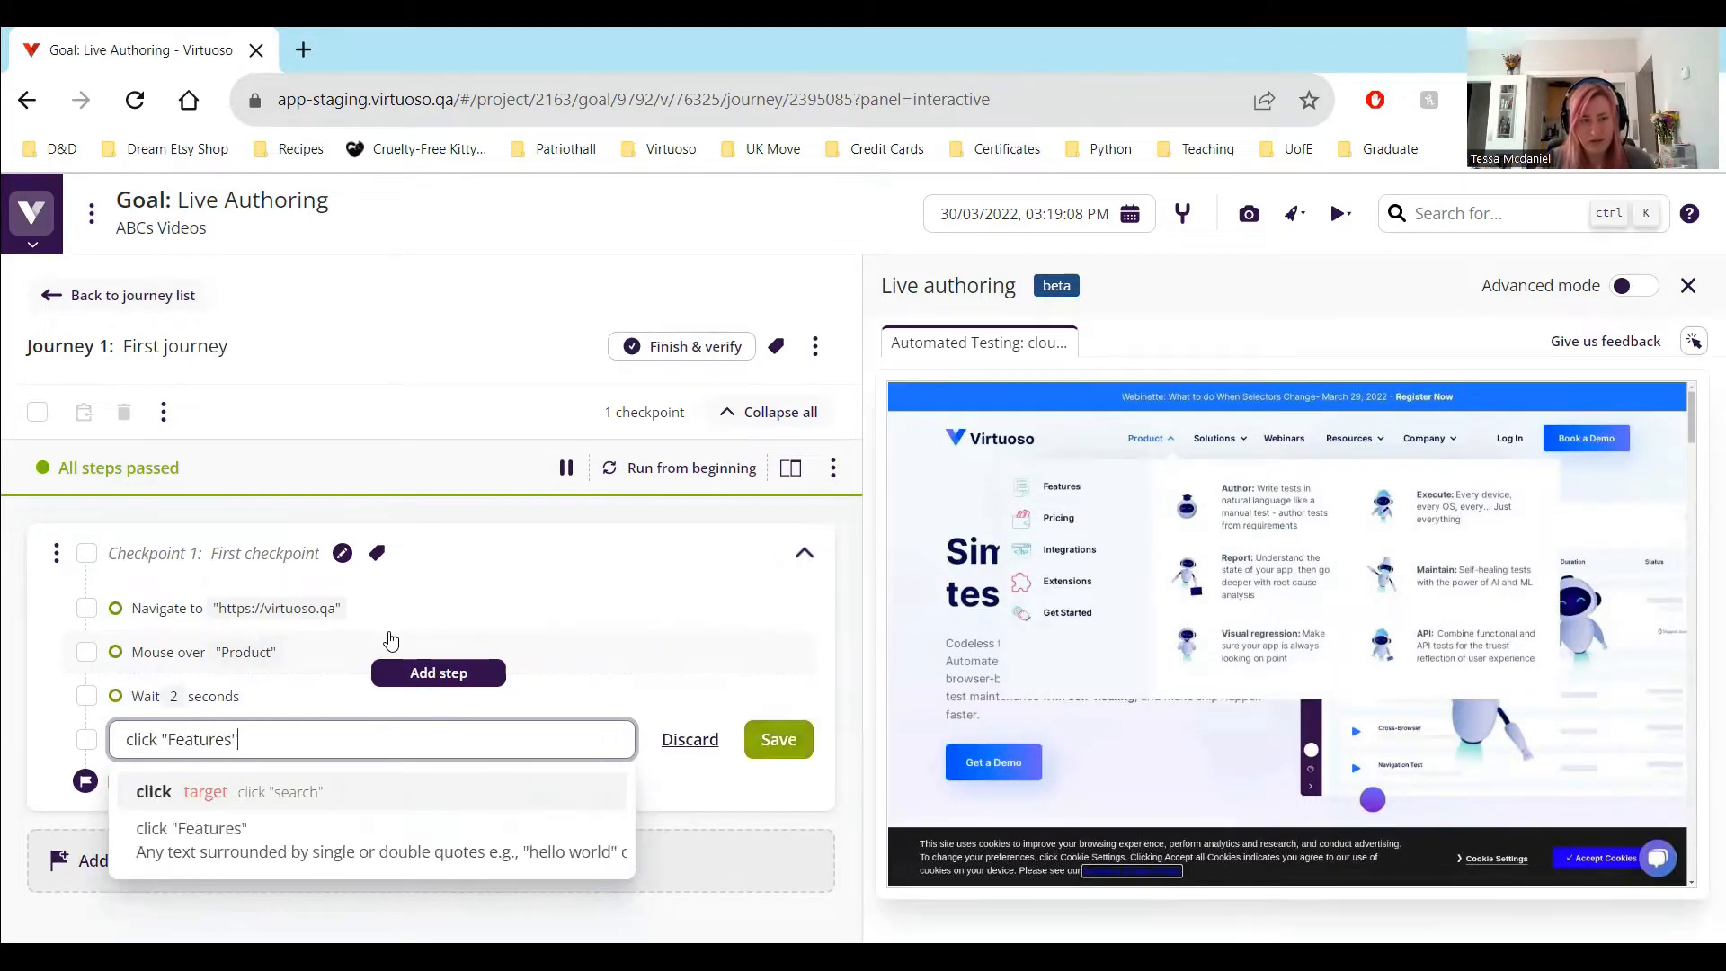
key("Return")
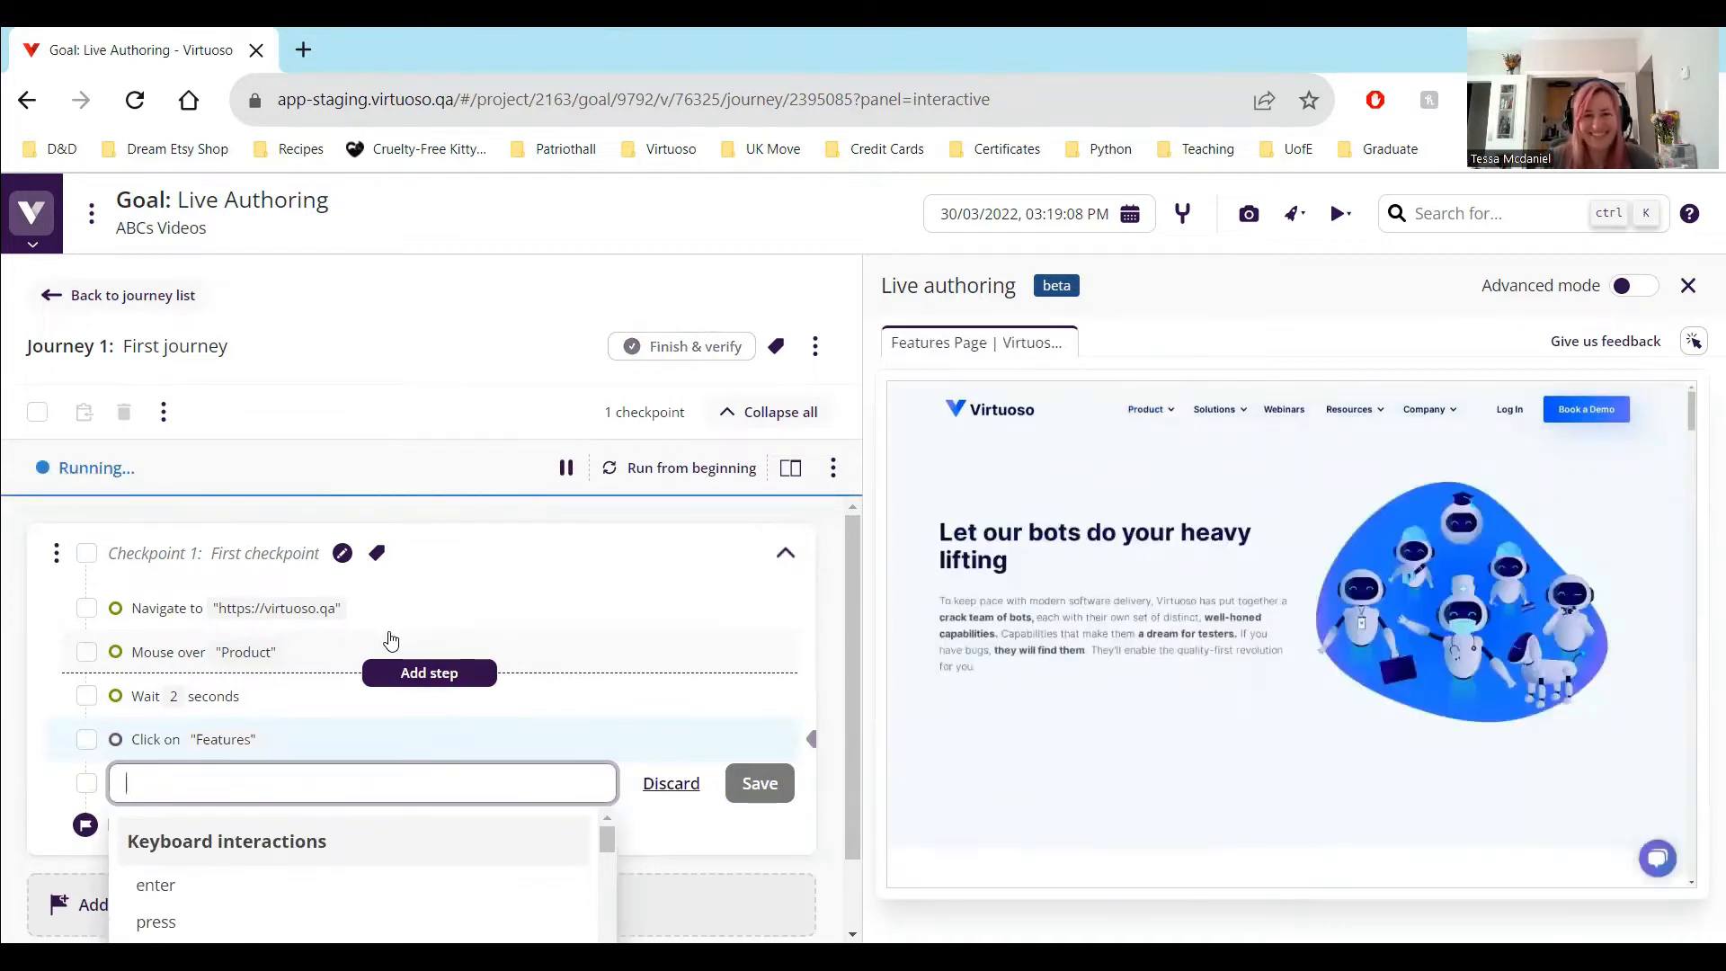
Add the test step look for "Just a few of our clients" after the "Features" step
type("m")
key("BackSpace")
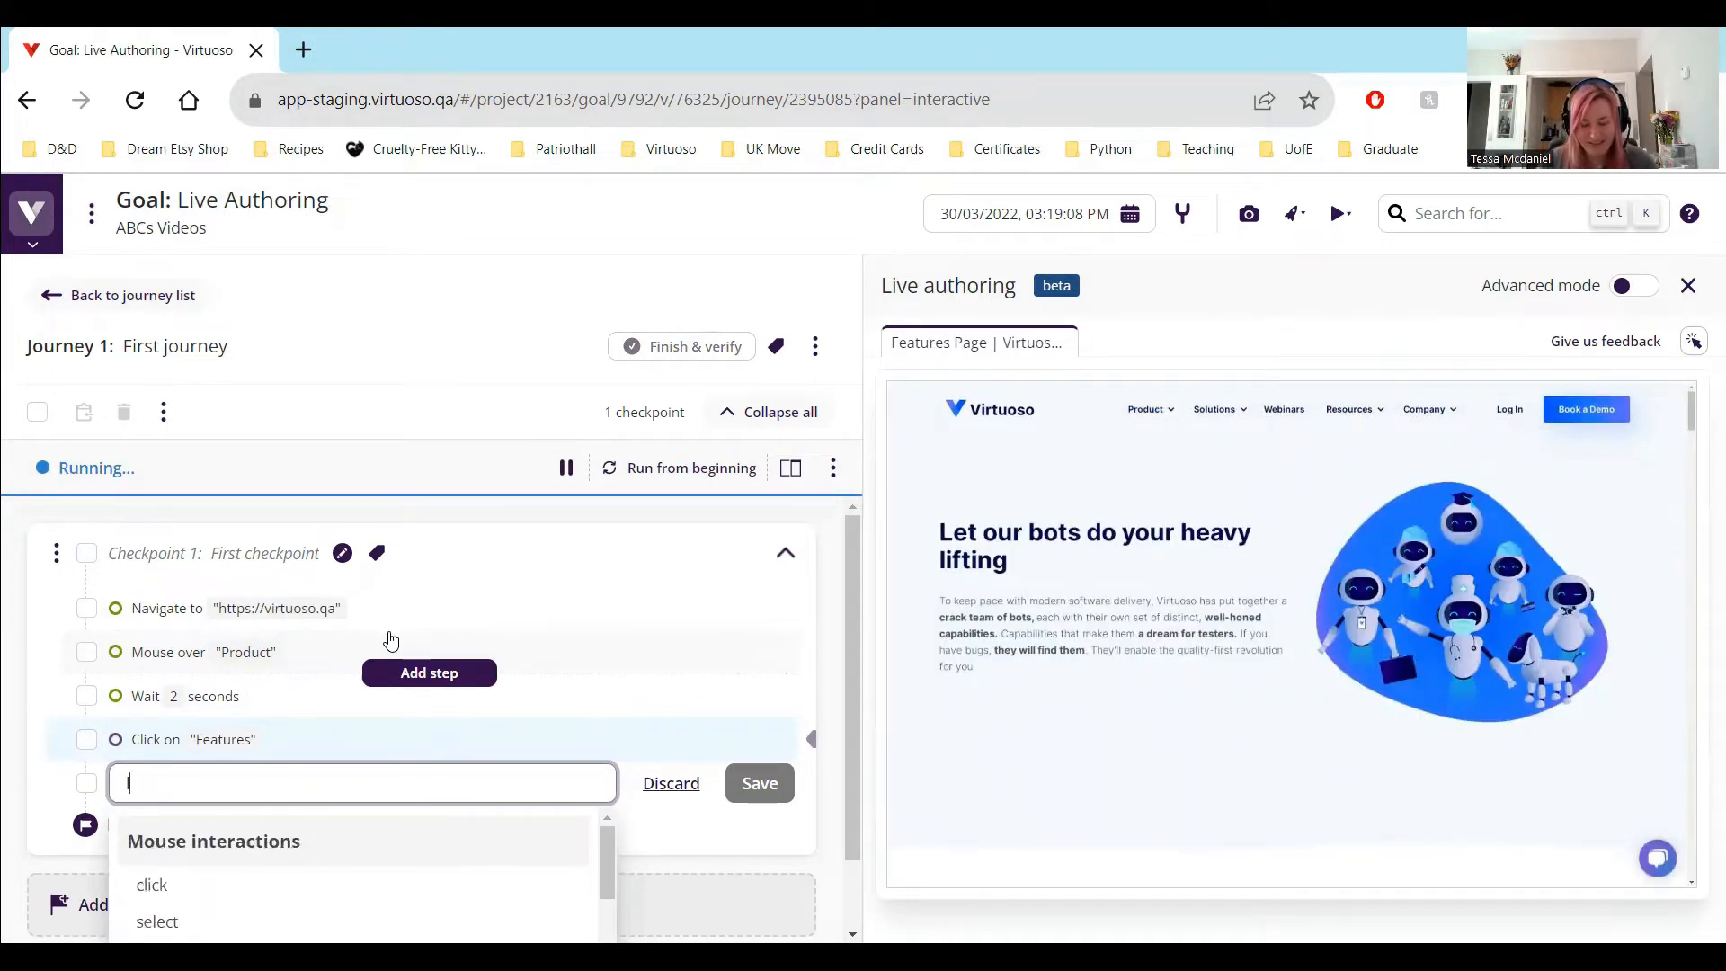
type("look for \"Just a fe")
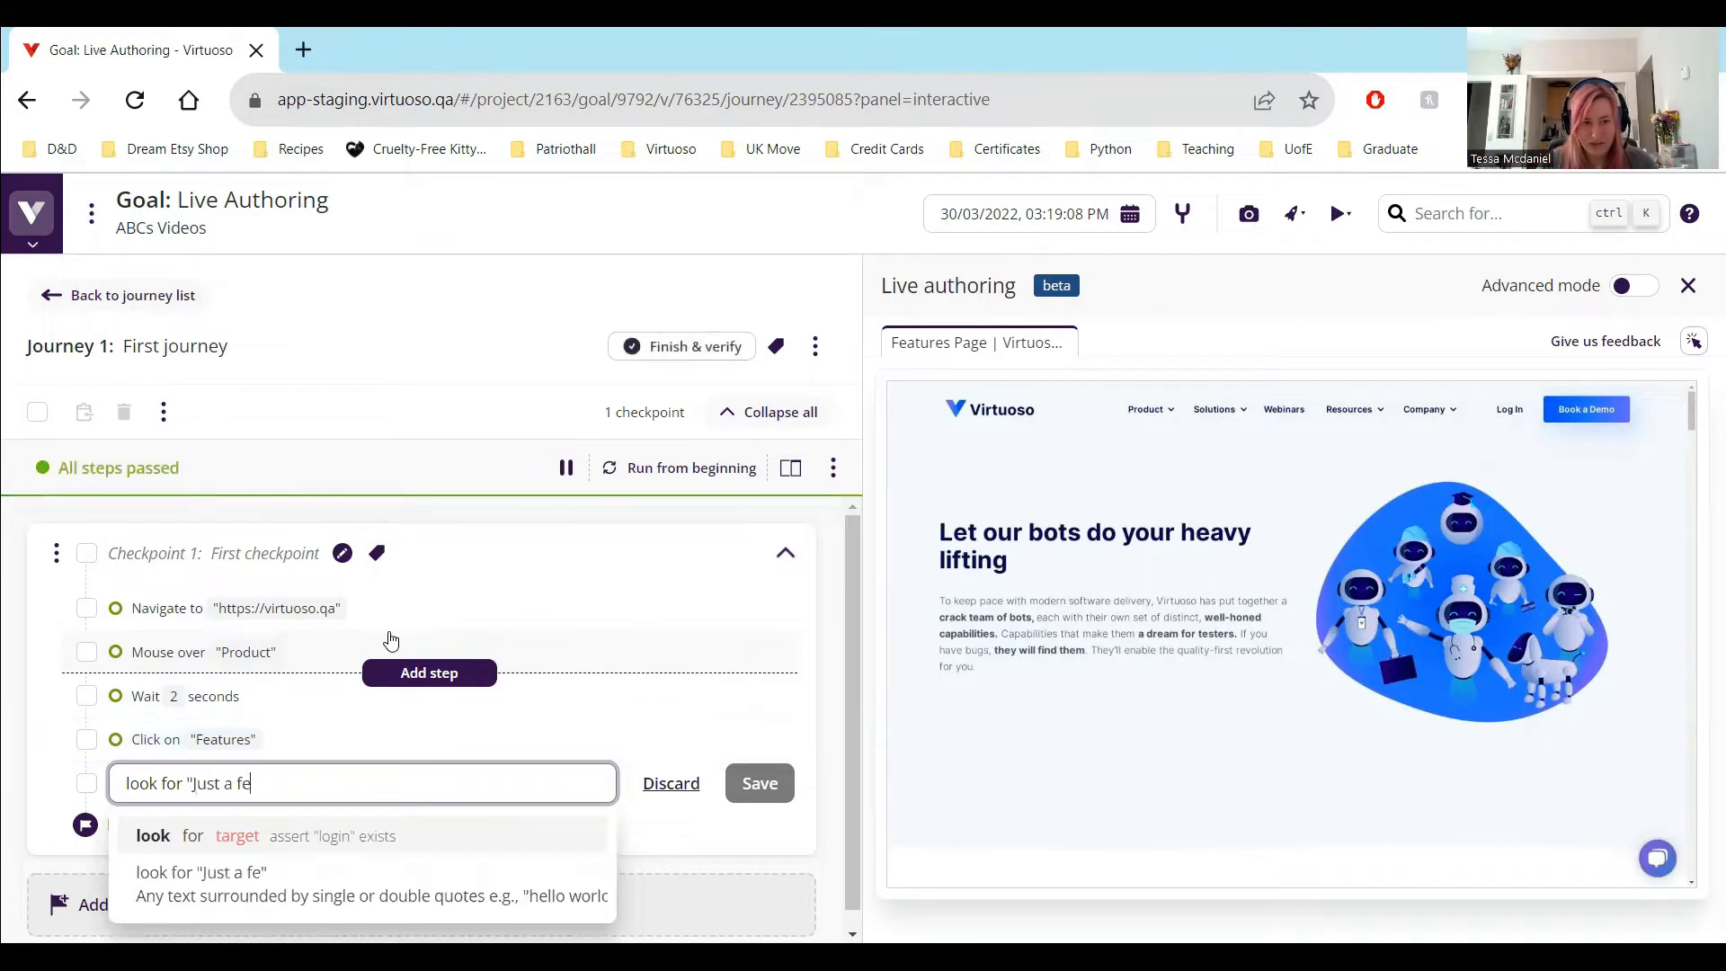
type("w of our client")
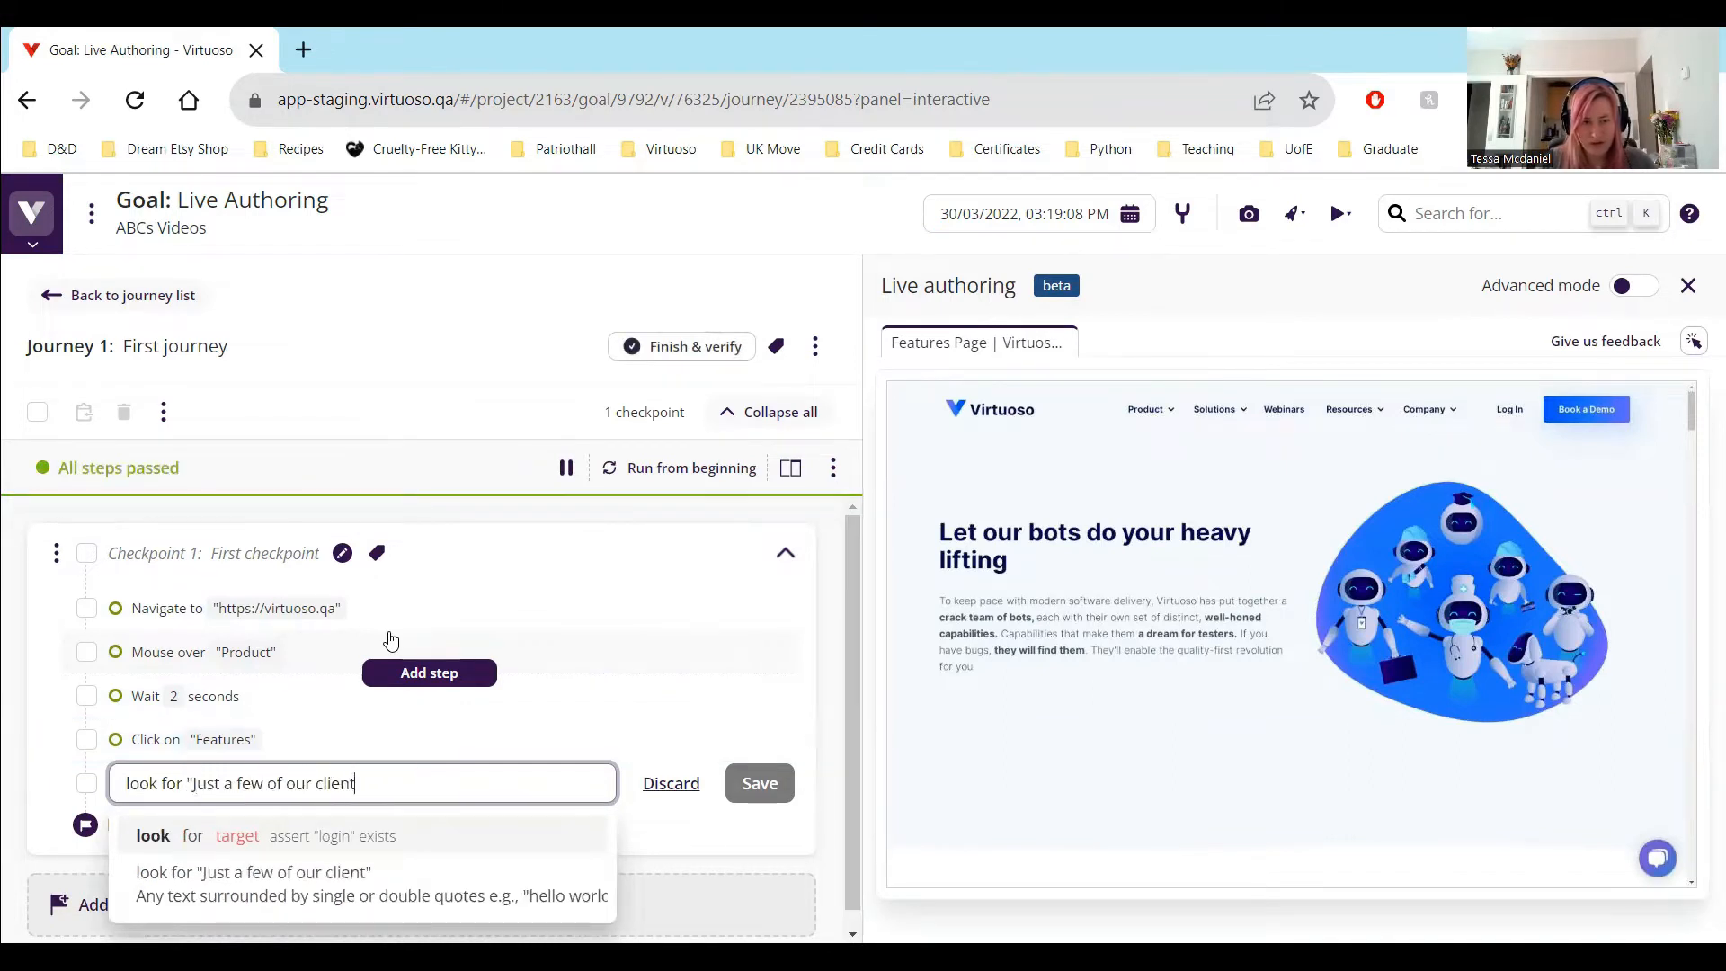
type("s\"")
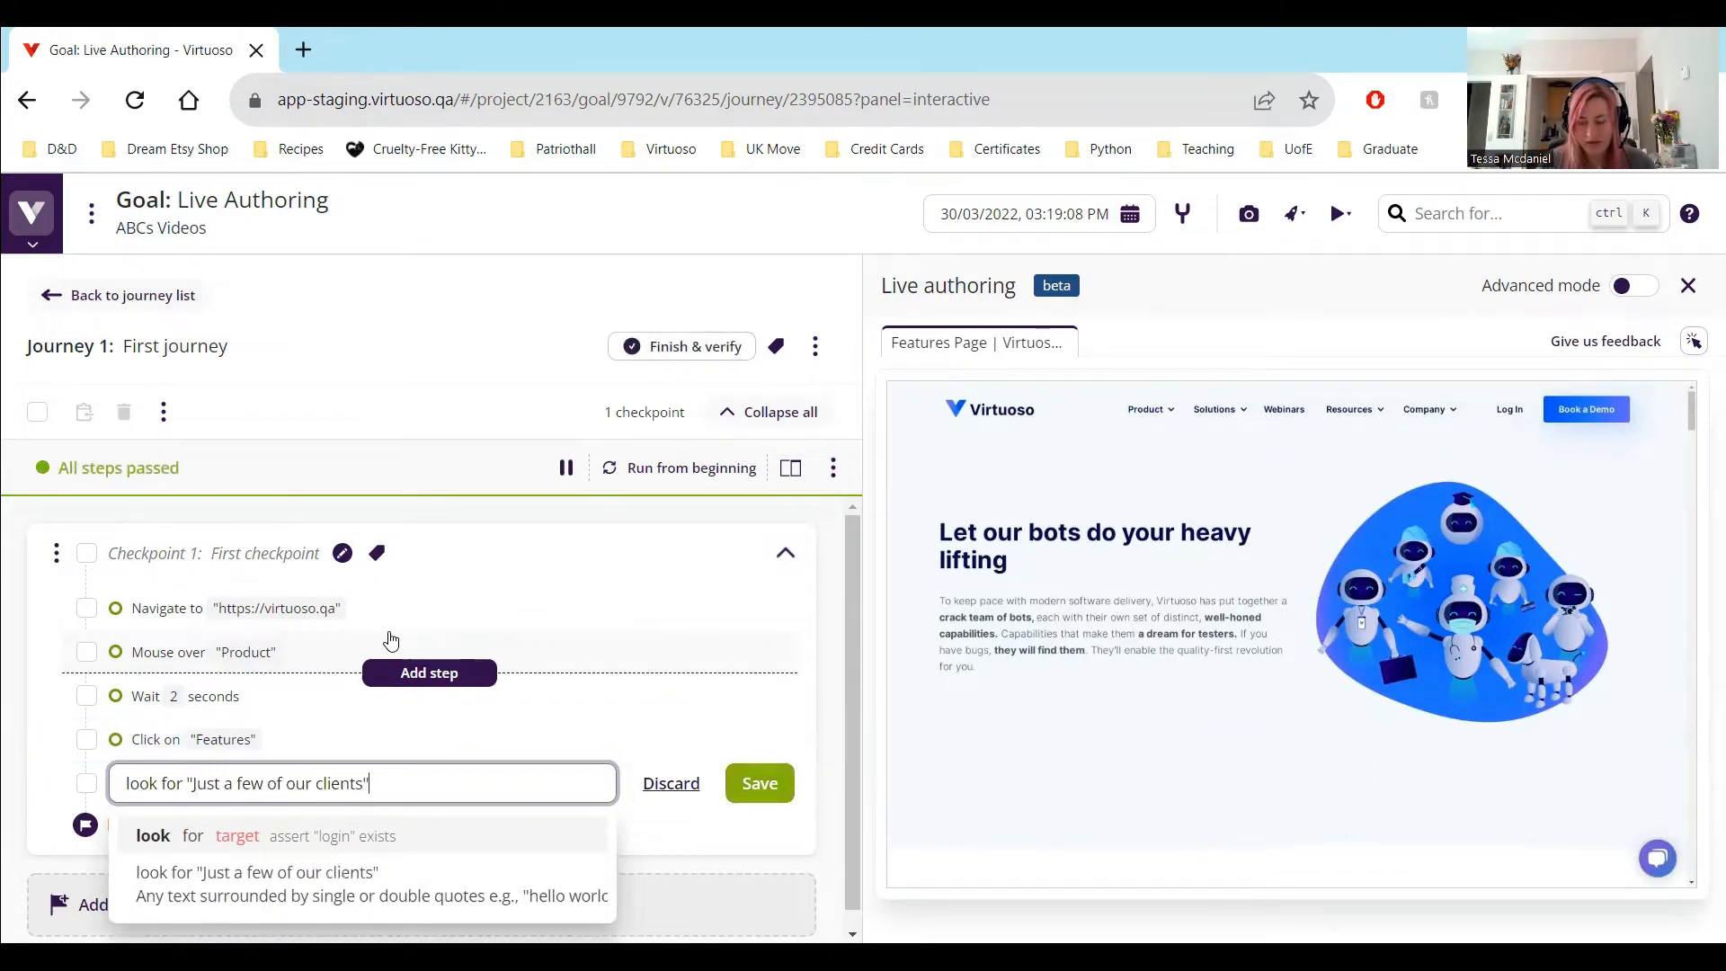
key("Return")
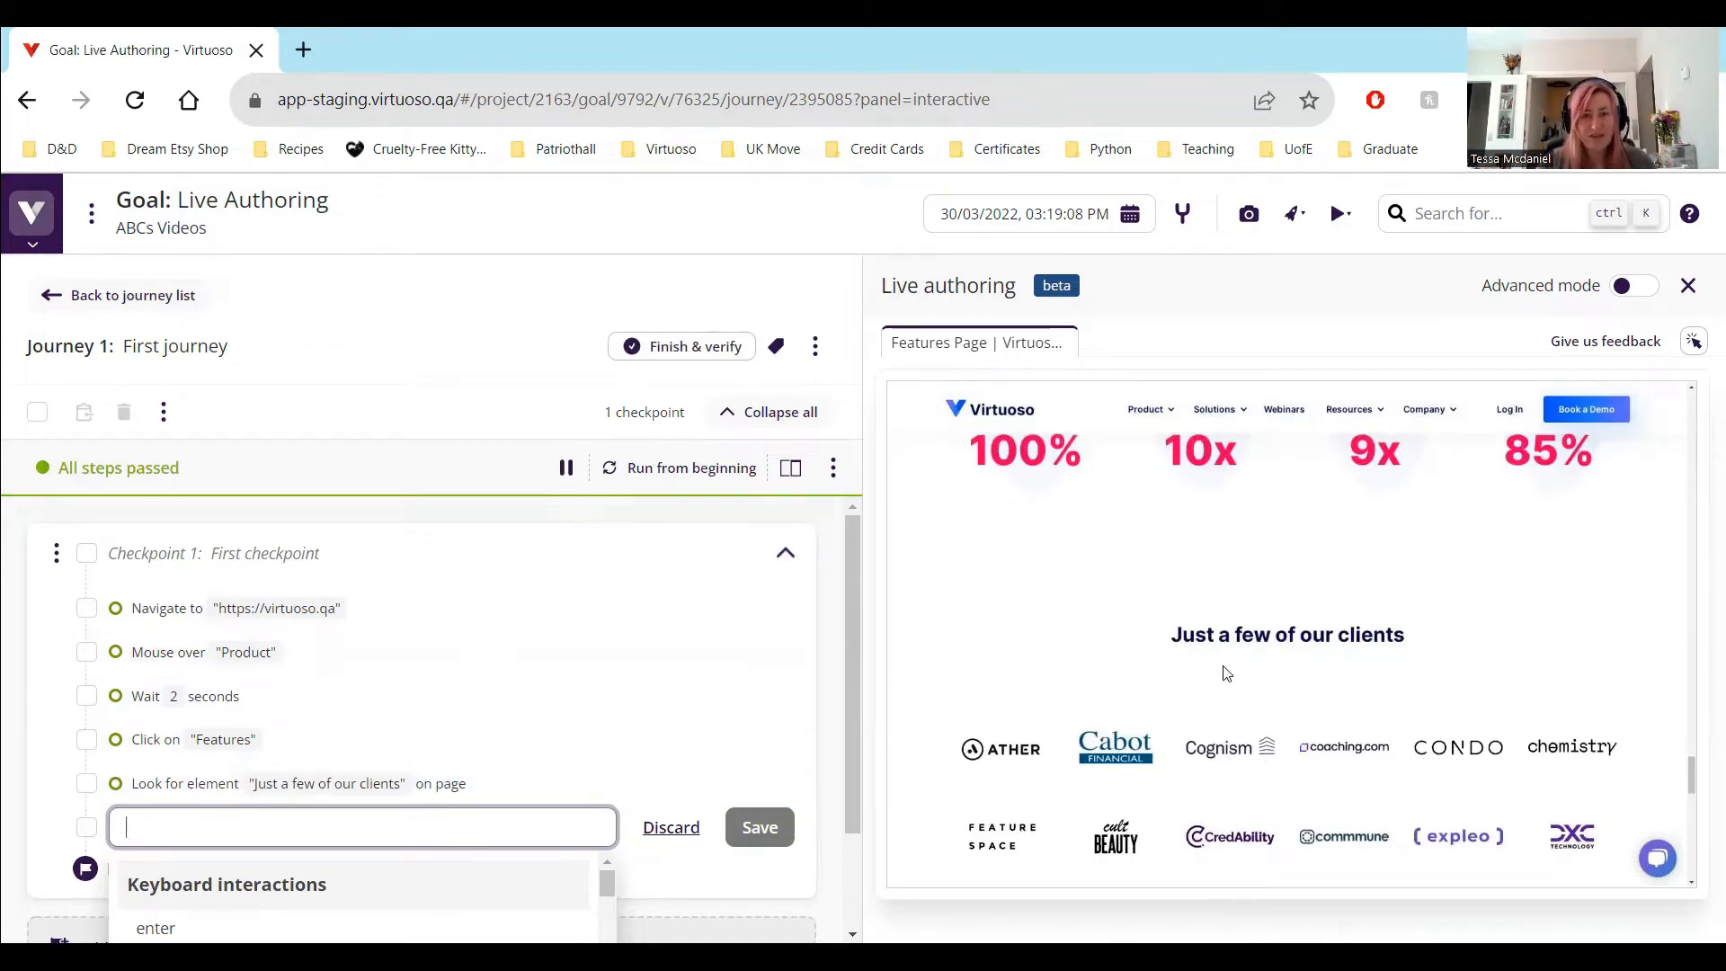
Add the test step look for "Visual Regression" after the "Just a few of our clients" step
left_click(1254, 653)
scroll(1256, 664, "up", 18)
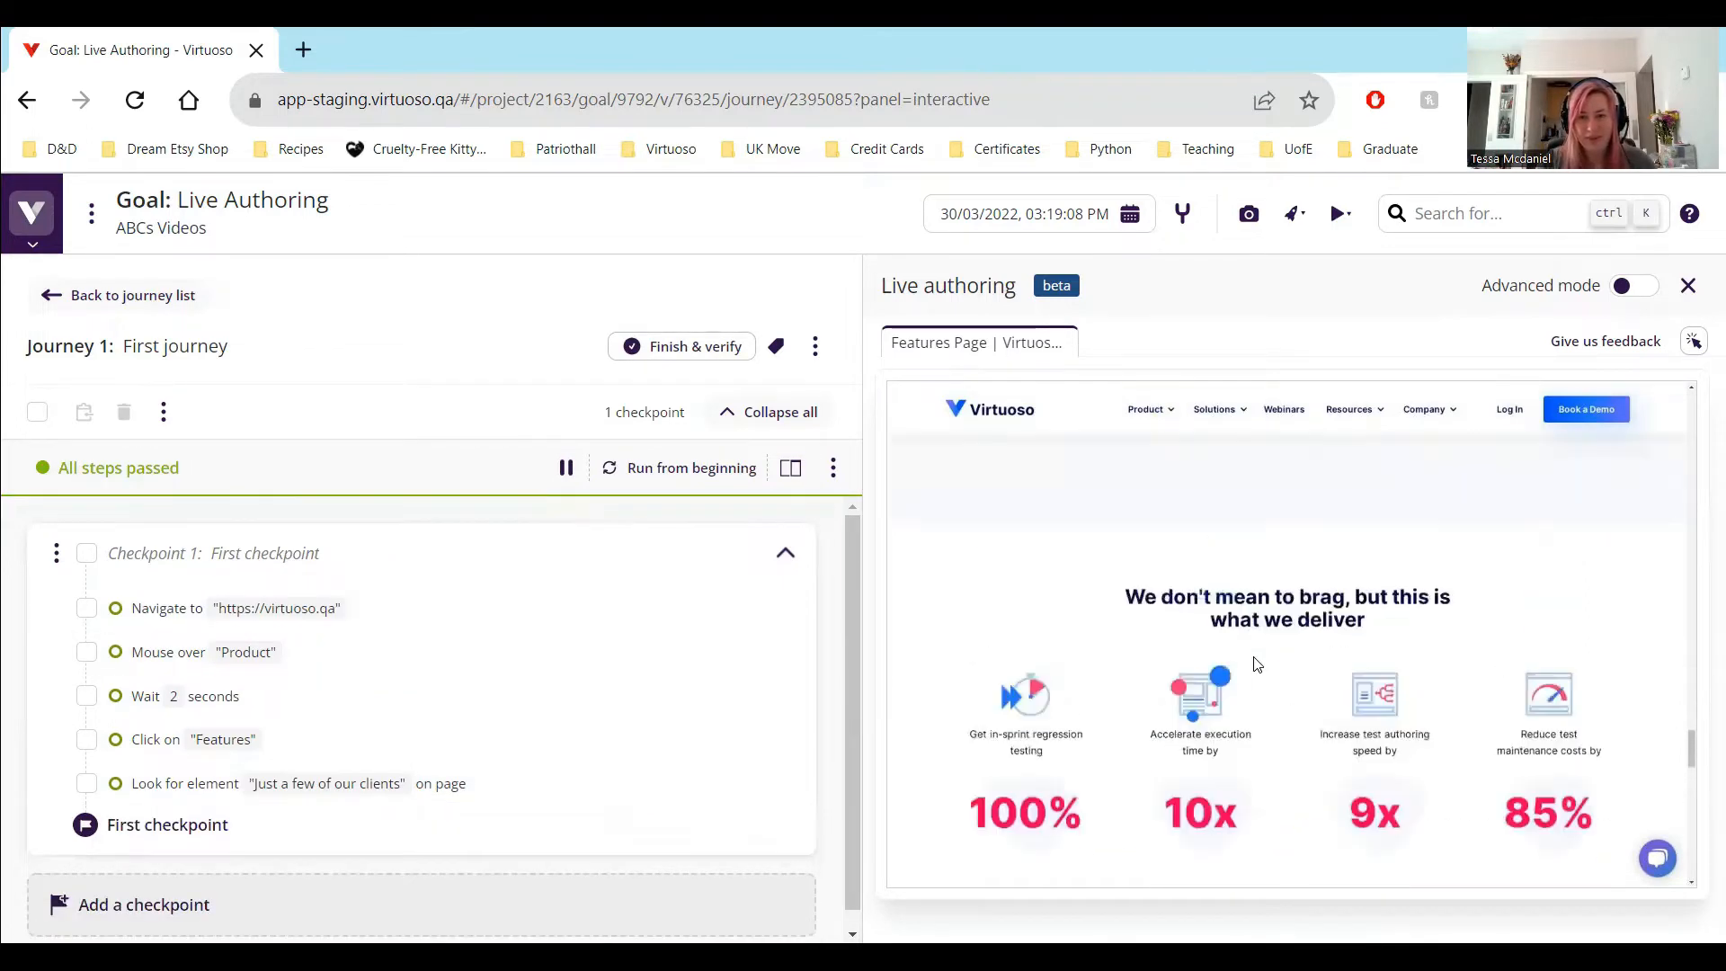
scroll(1259, 668, "up", 15)
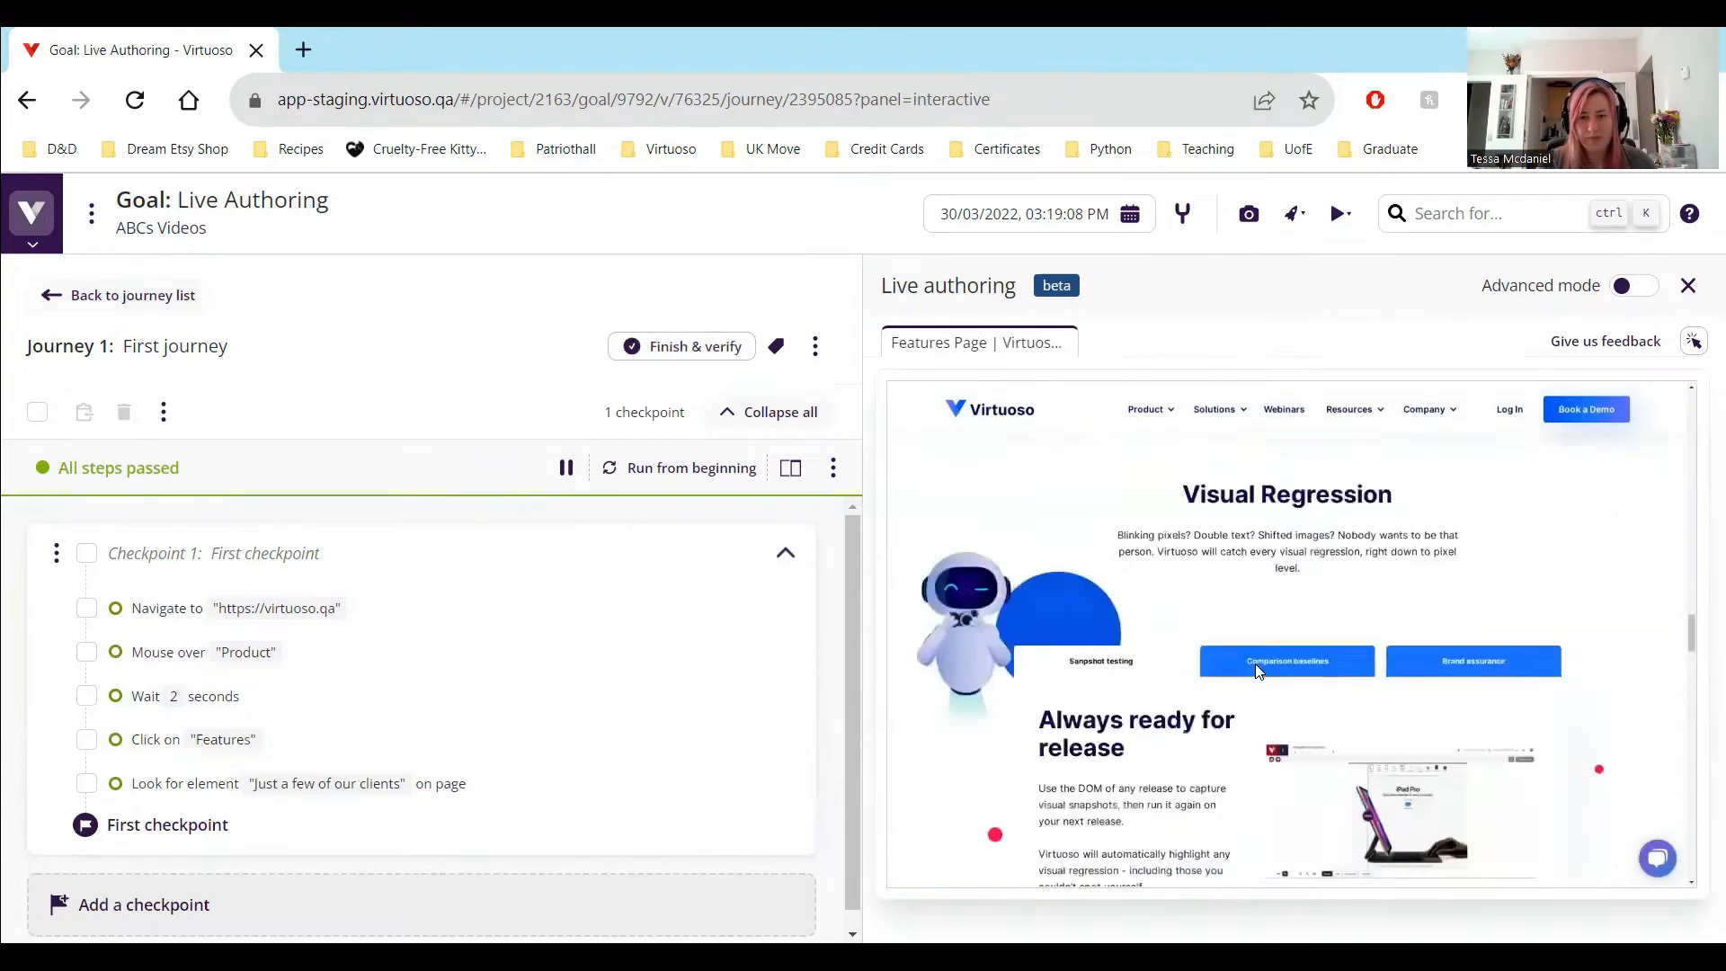
scroll(1259, 672, "up", 10)
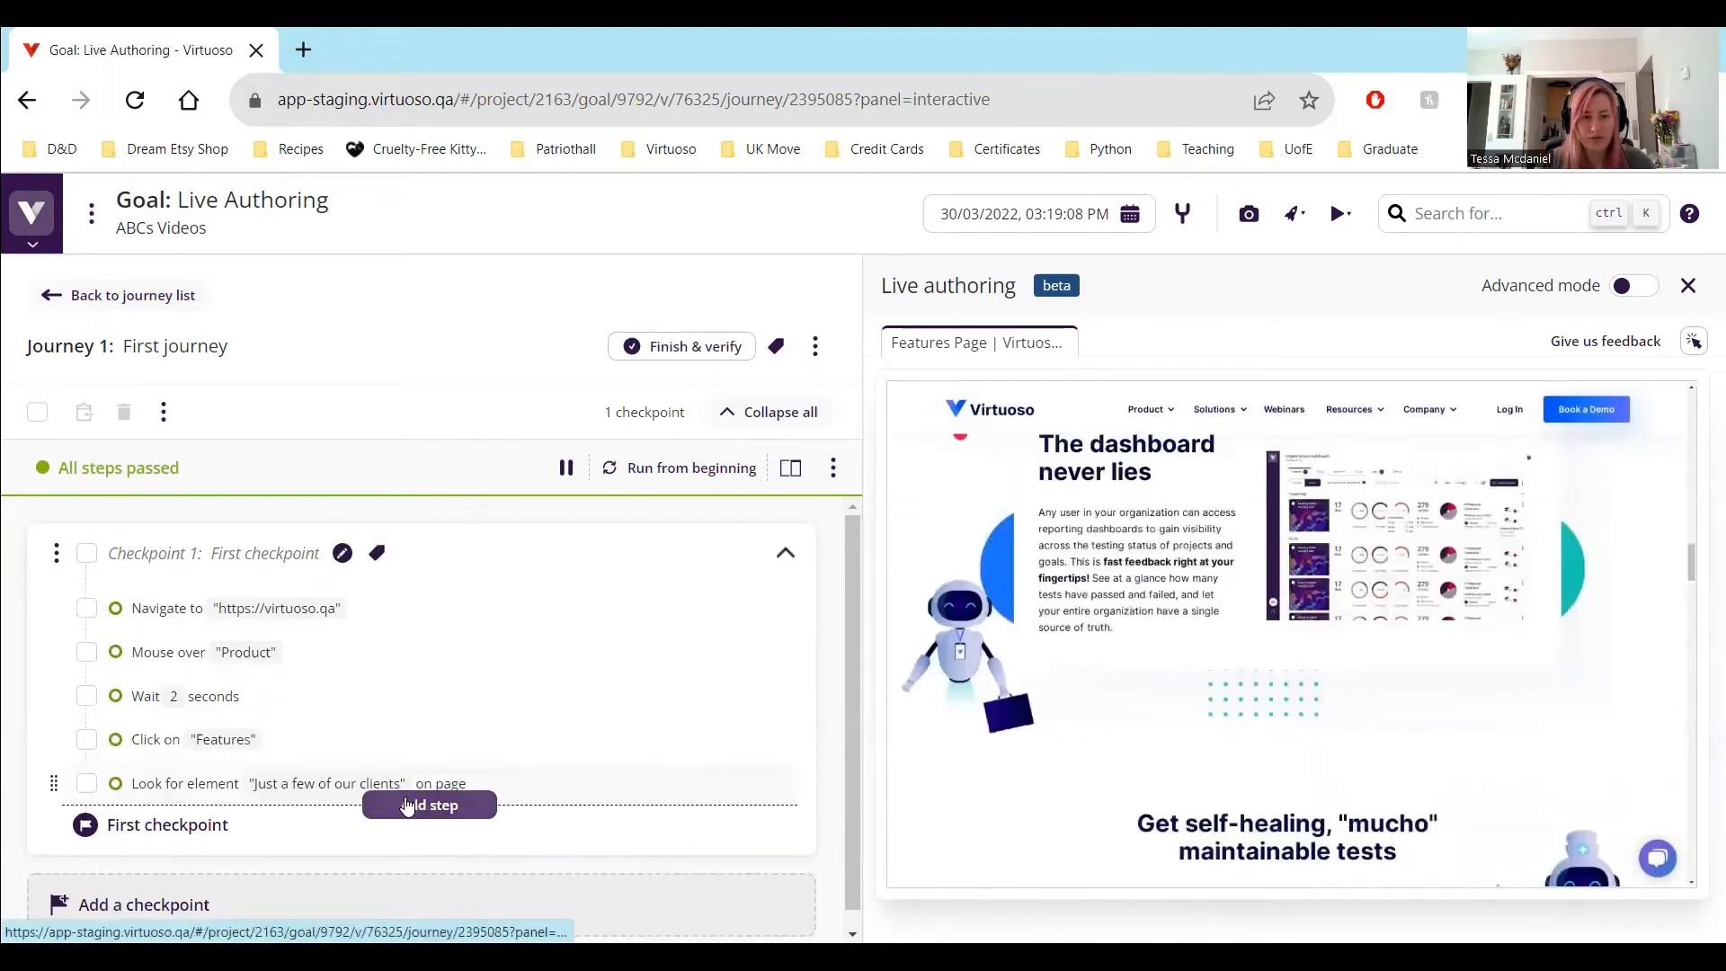
left_click(419, 803)
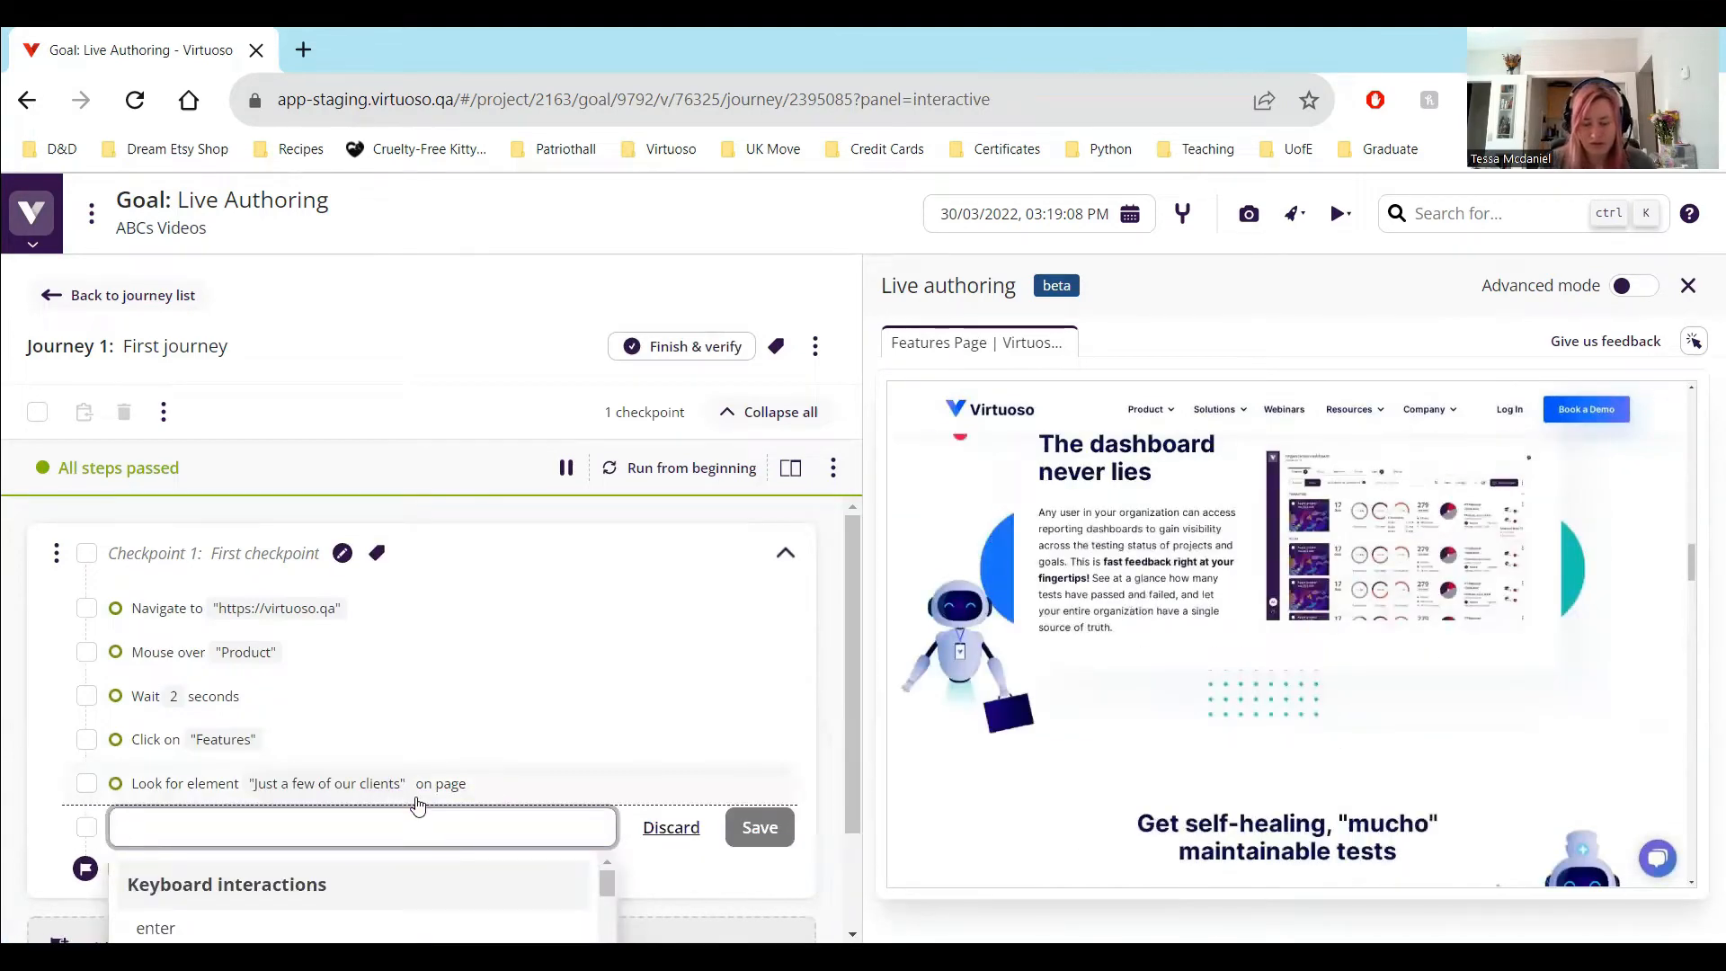
type("look for \"Vi")
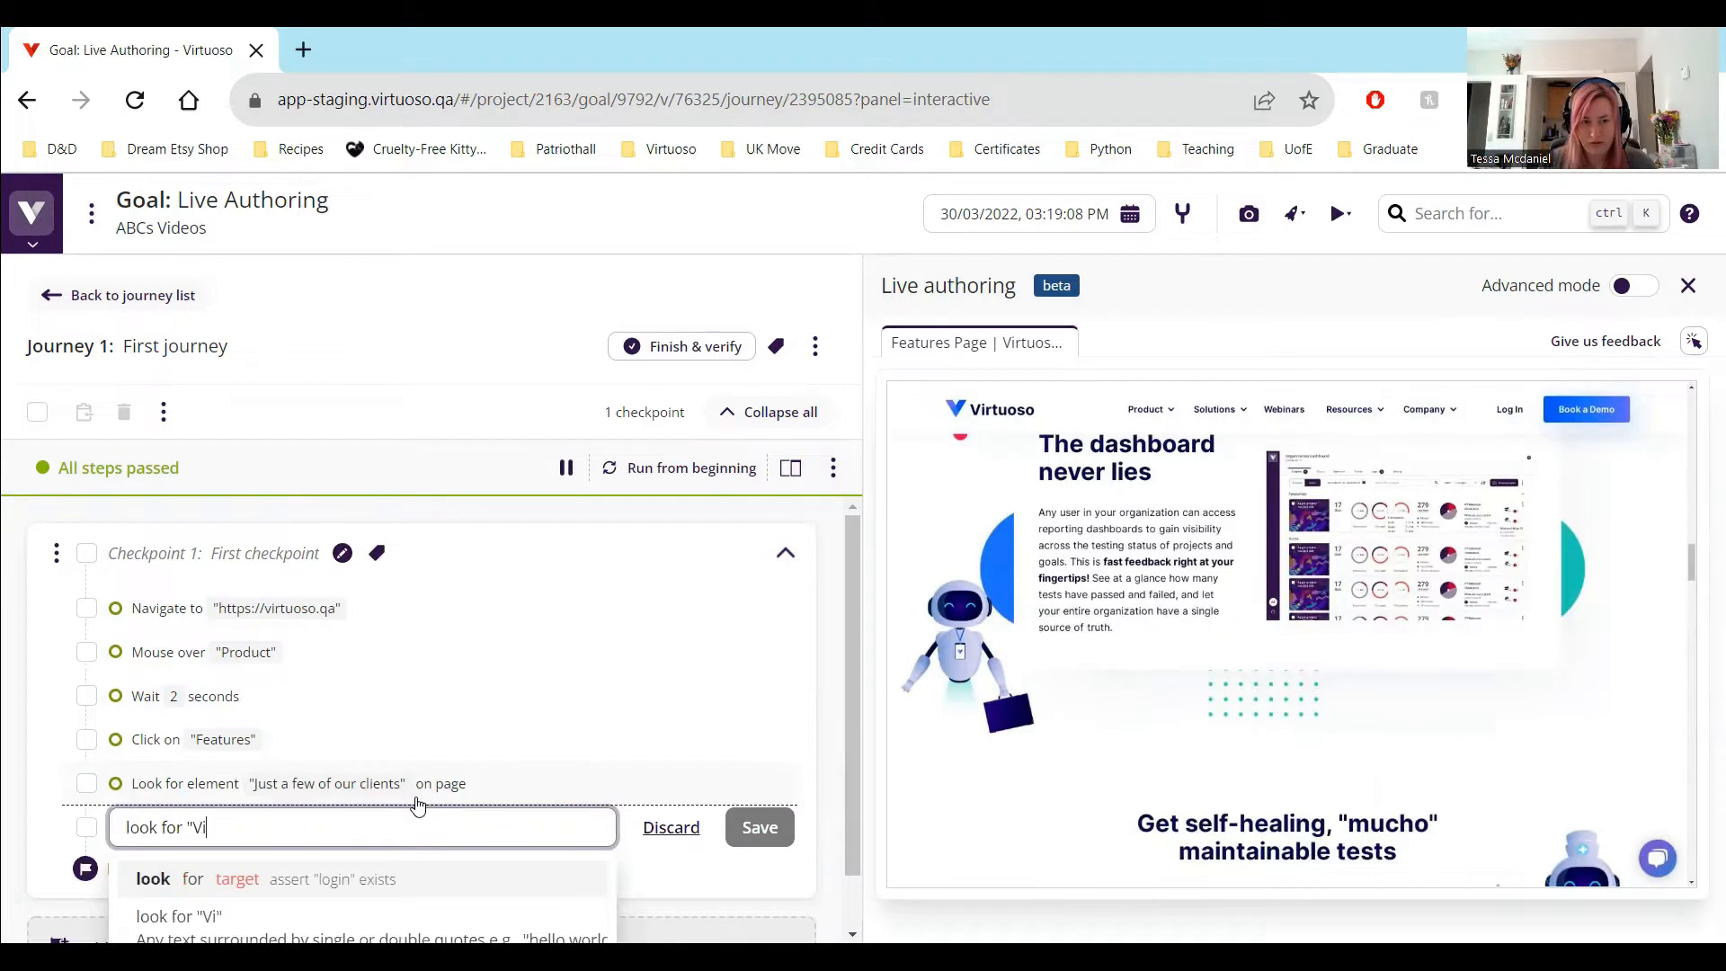
type("sual Regres")
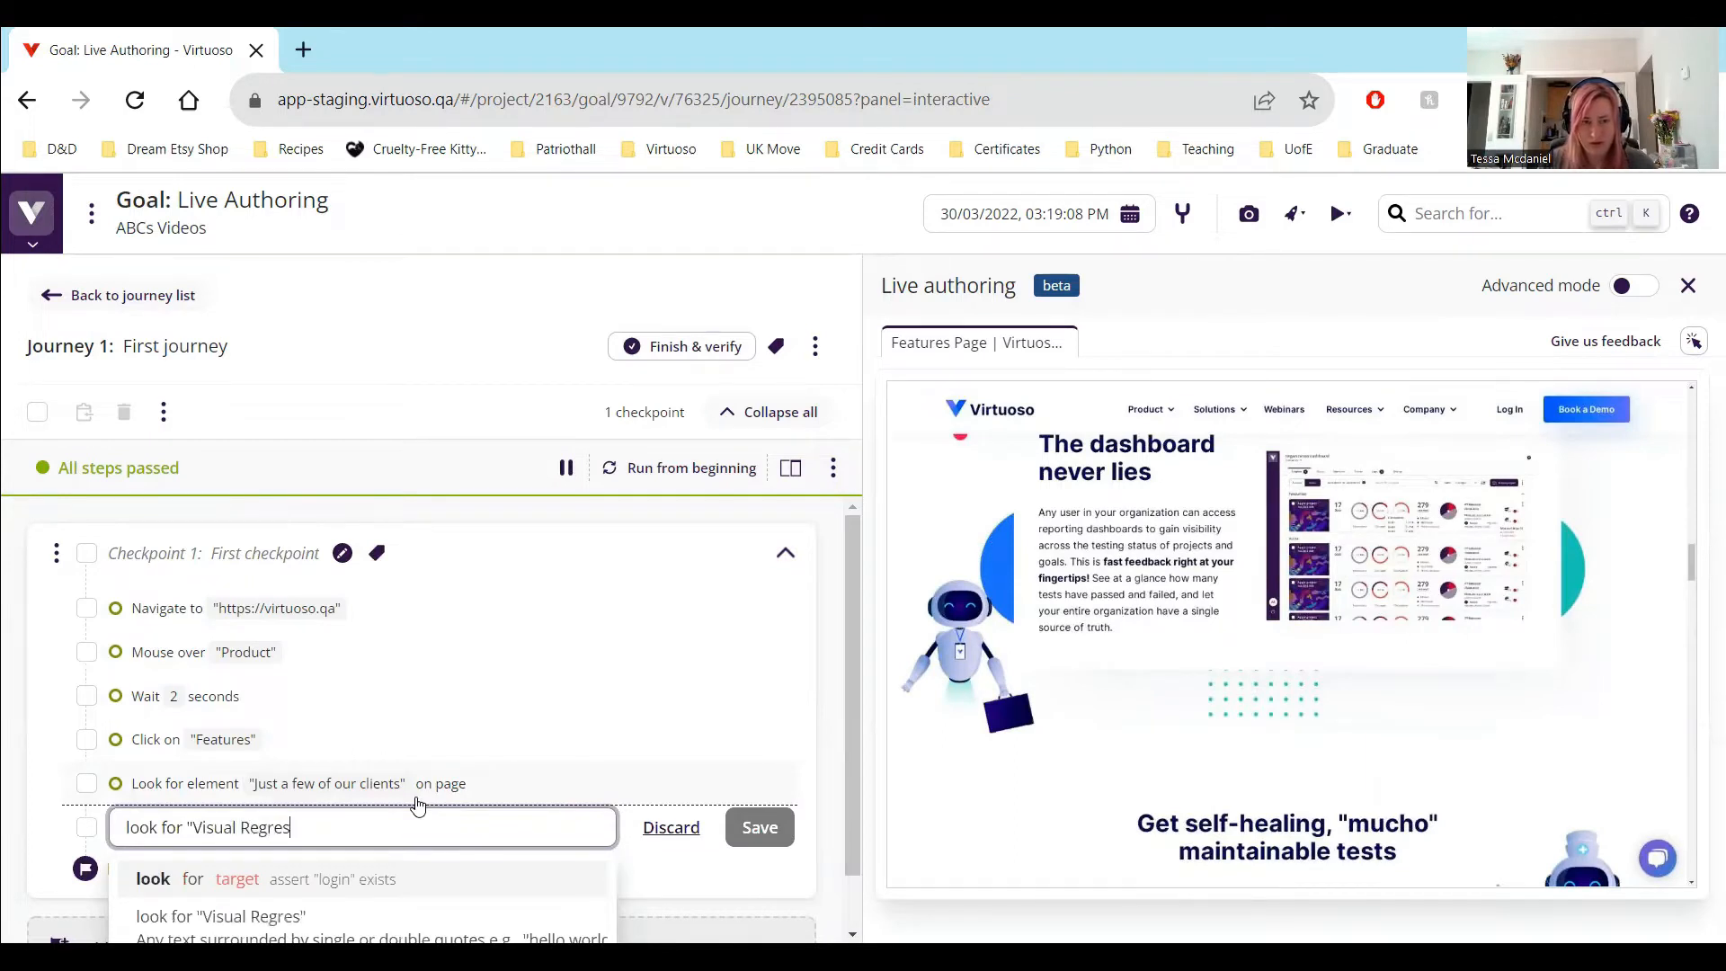
type("sion\"")
key("Return")
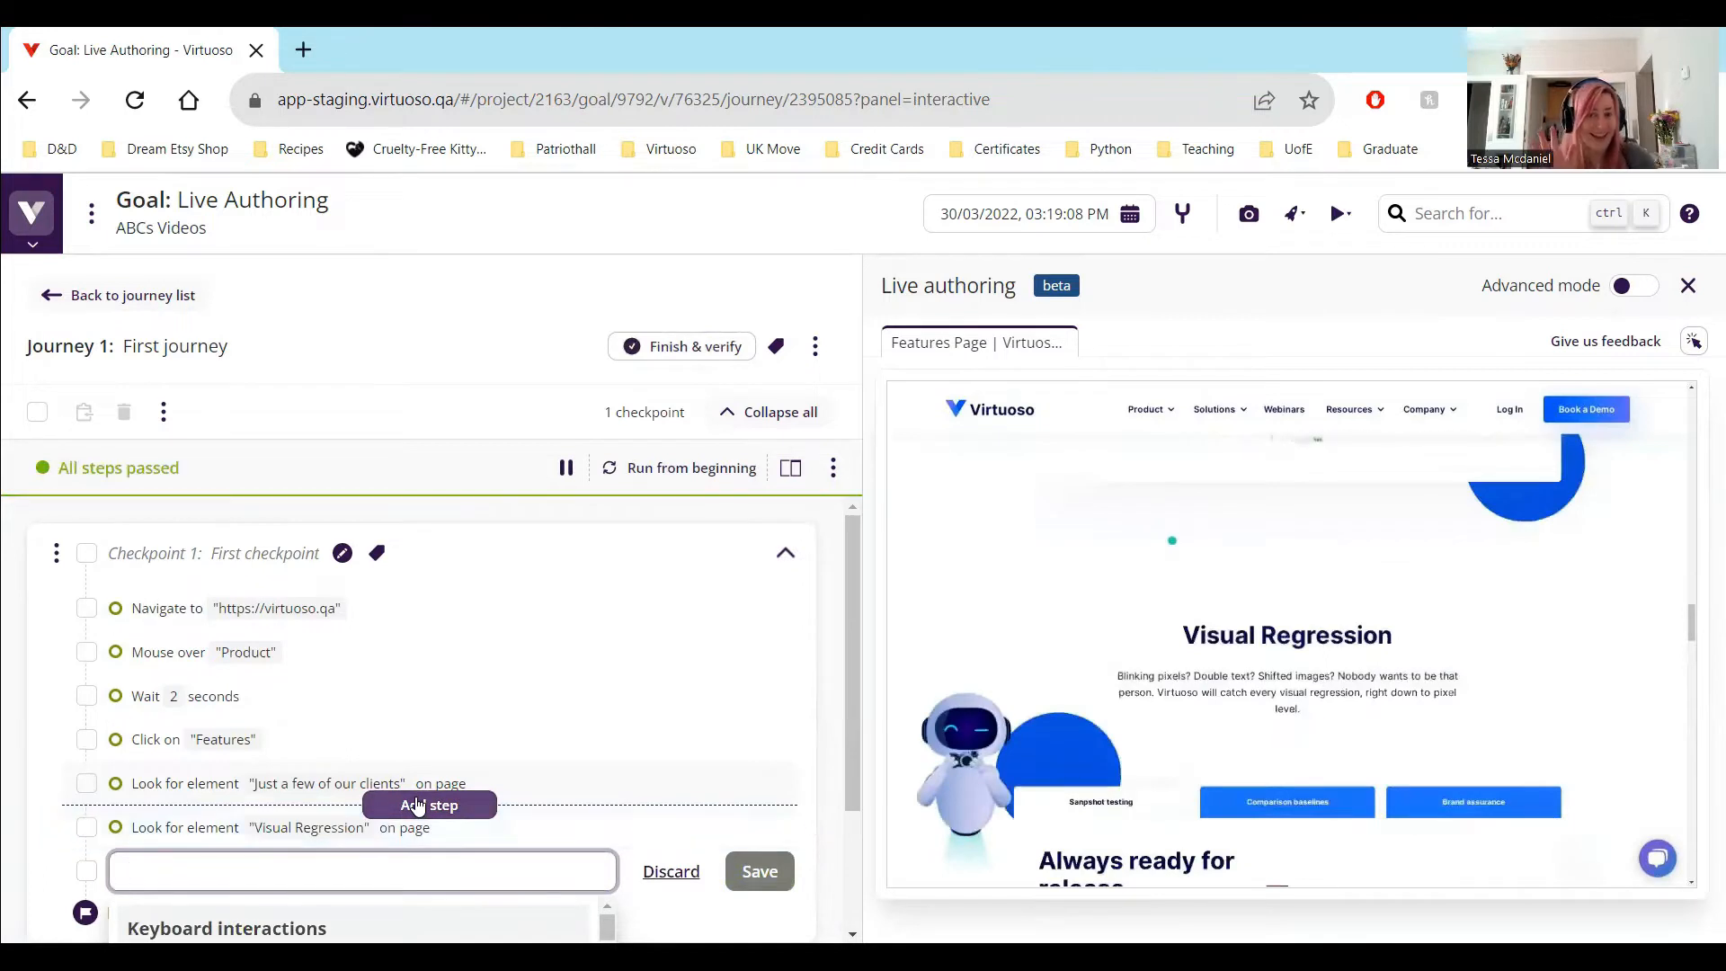
Add the test step click "Comaparison baselines" after the "Visual Regression" step
type("click \"")
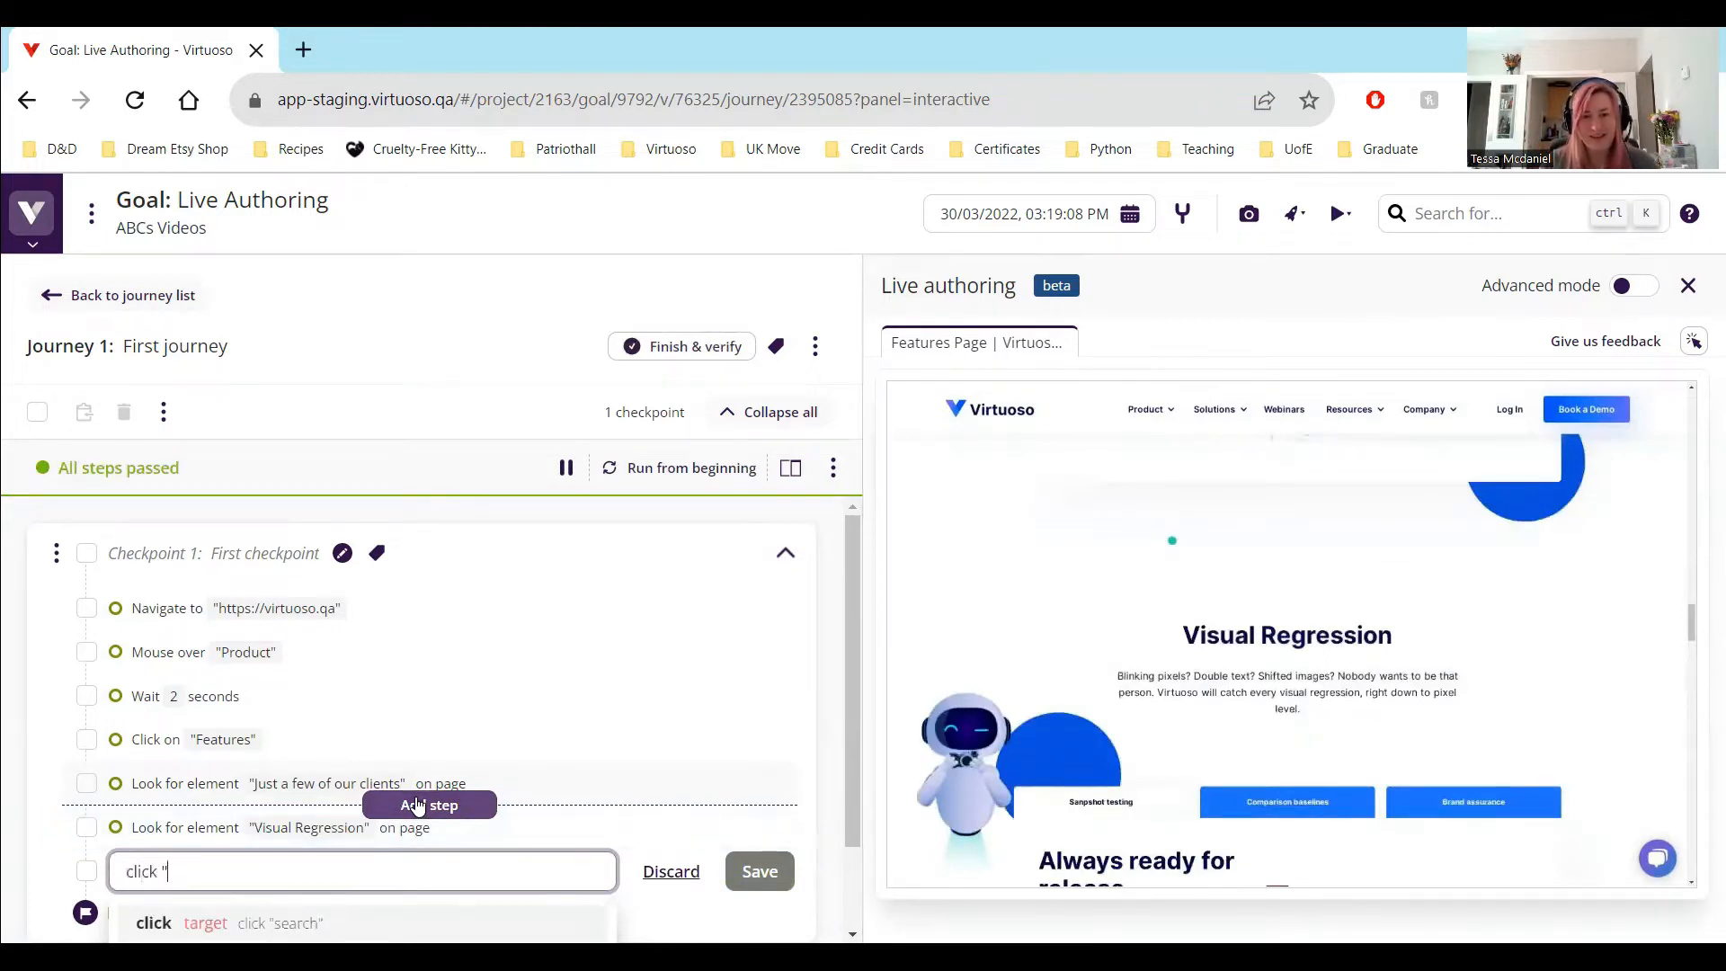
type("Comap")
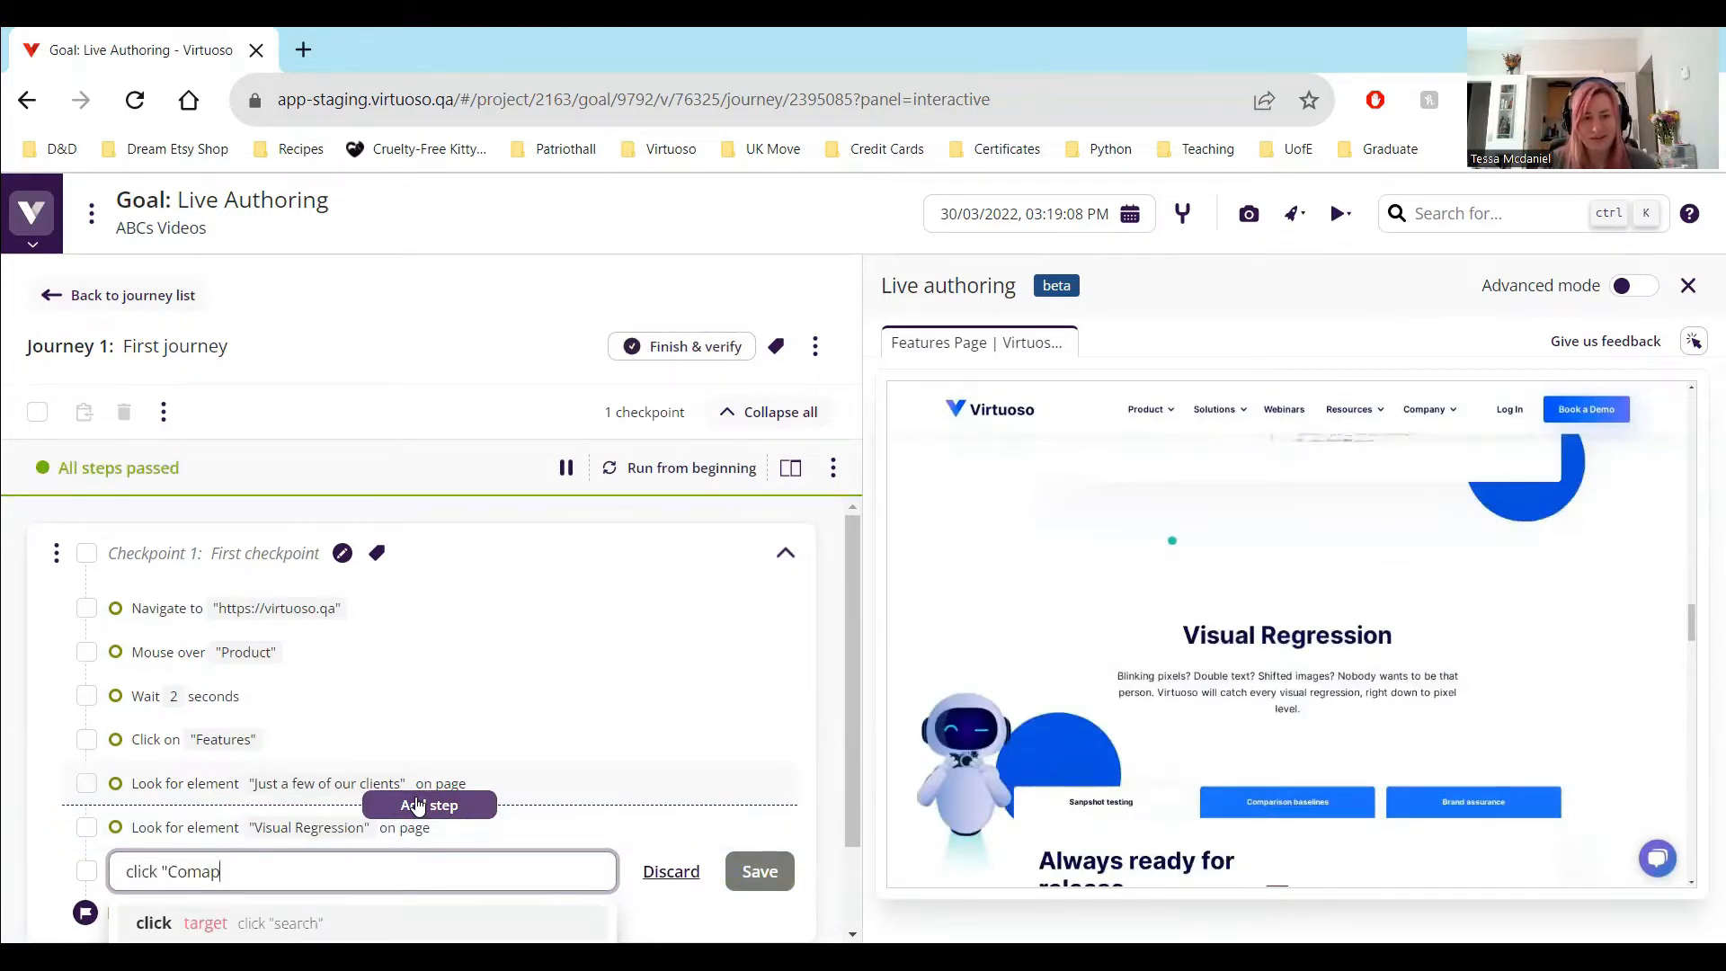
type("rarison Bas")
type("elines")
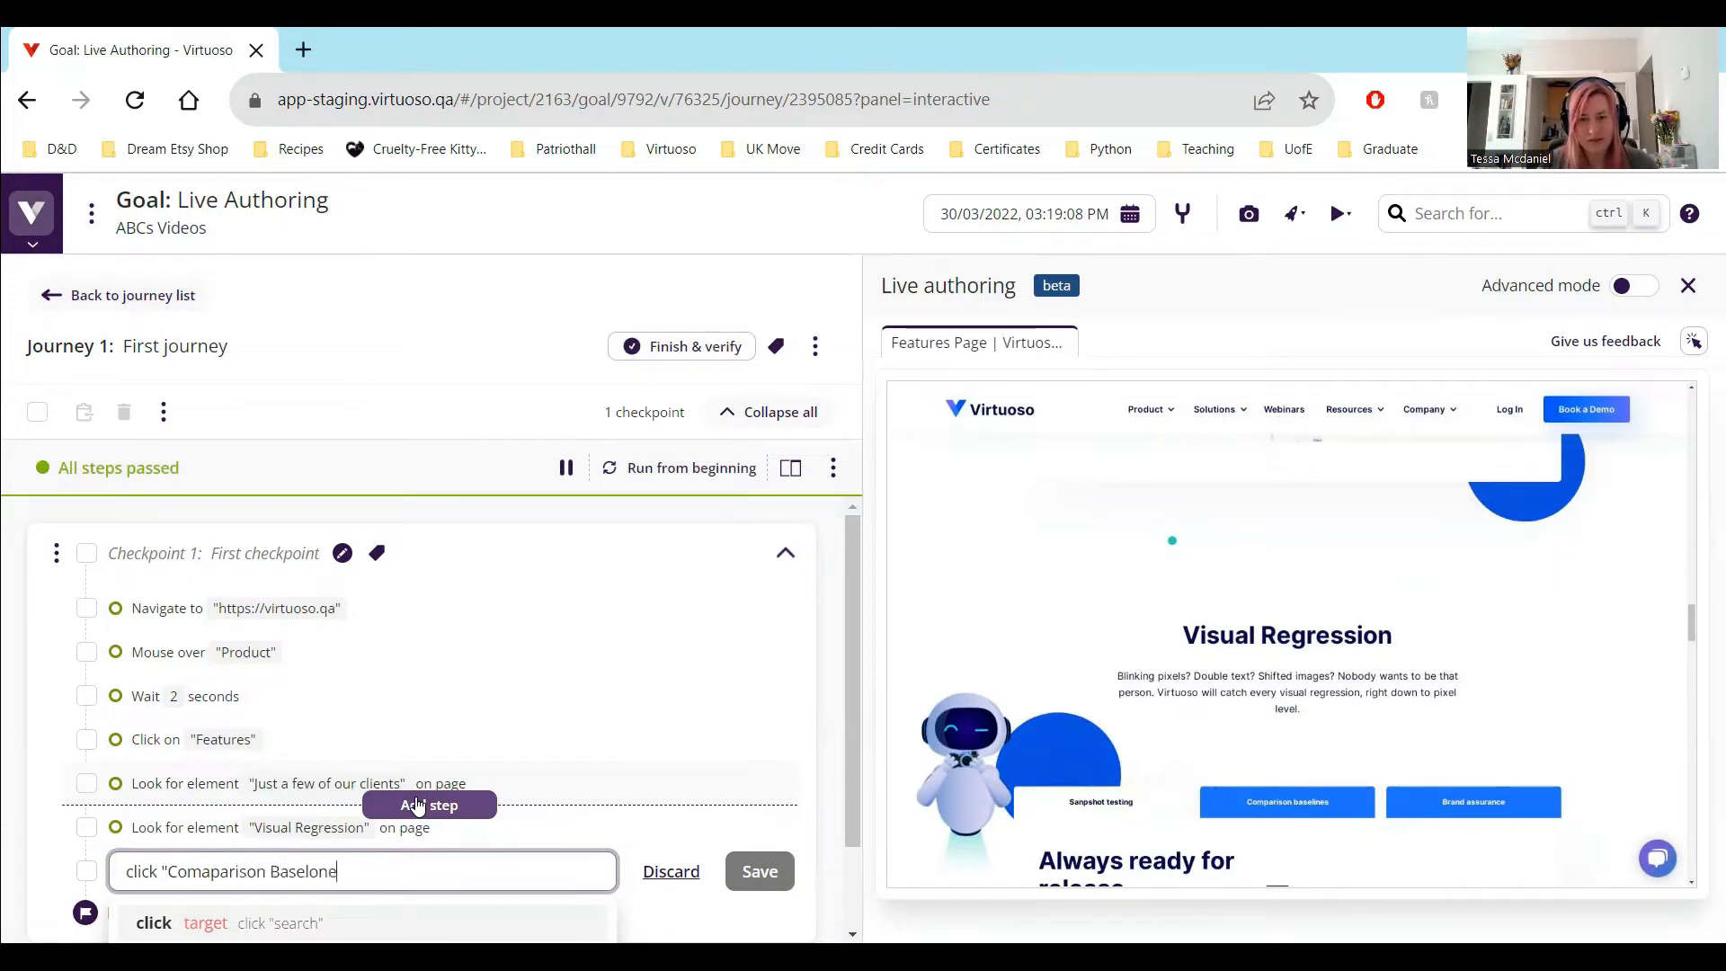
key("BackSpace")
key("BackSpace")
key("BackSpace")
key("BackSpace")
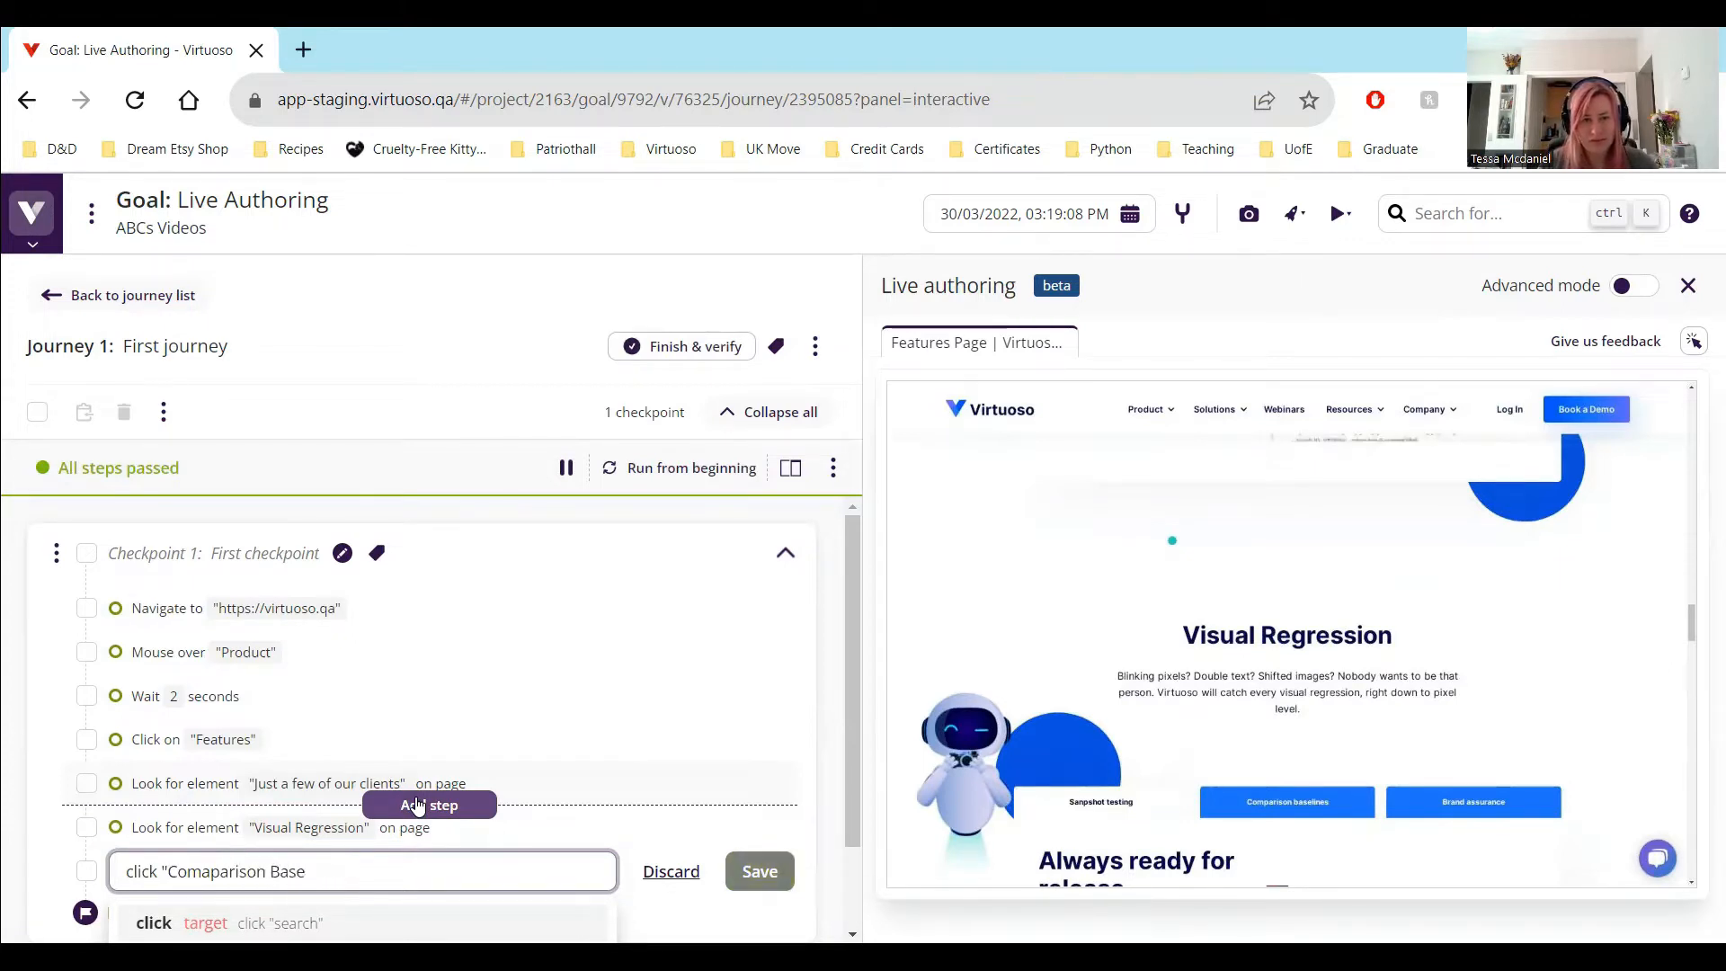
key("BackSpace")
key("BackSpace")
key("BackSpace")
key("BackSpace")
type("baselines\"")
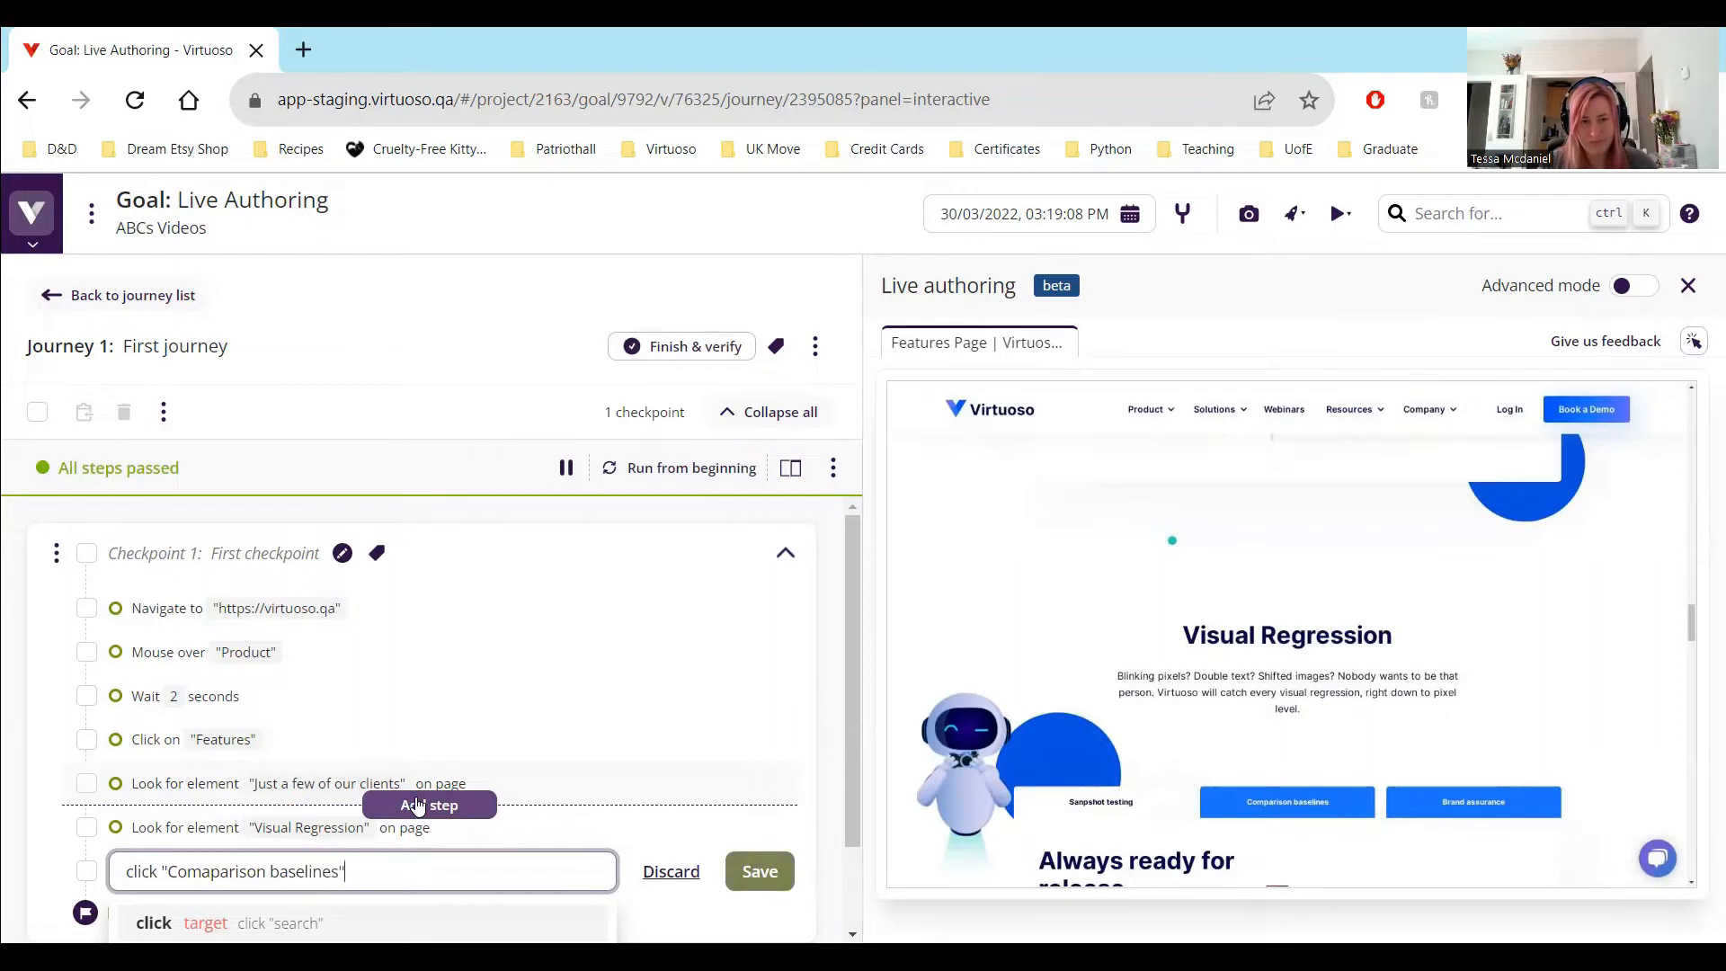
key("Return")
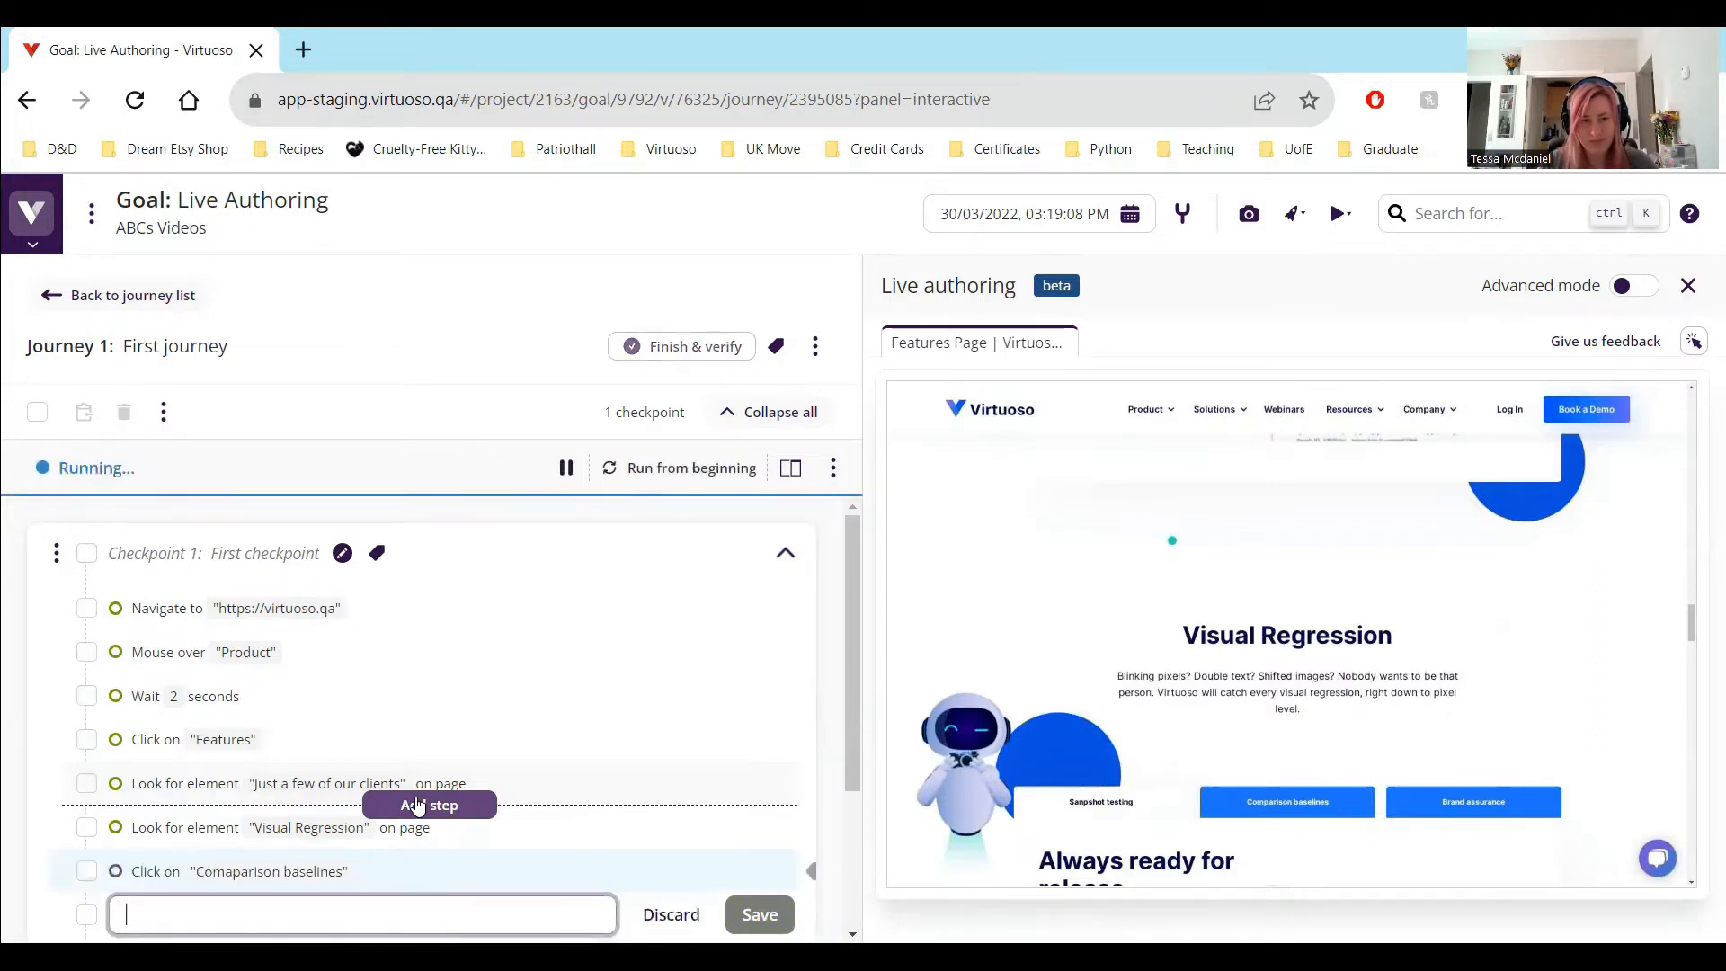
Correct the last test step's element hint to "Comparison baselines" and re-run the journey from the beginning
left_click(261, 876)
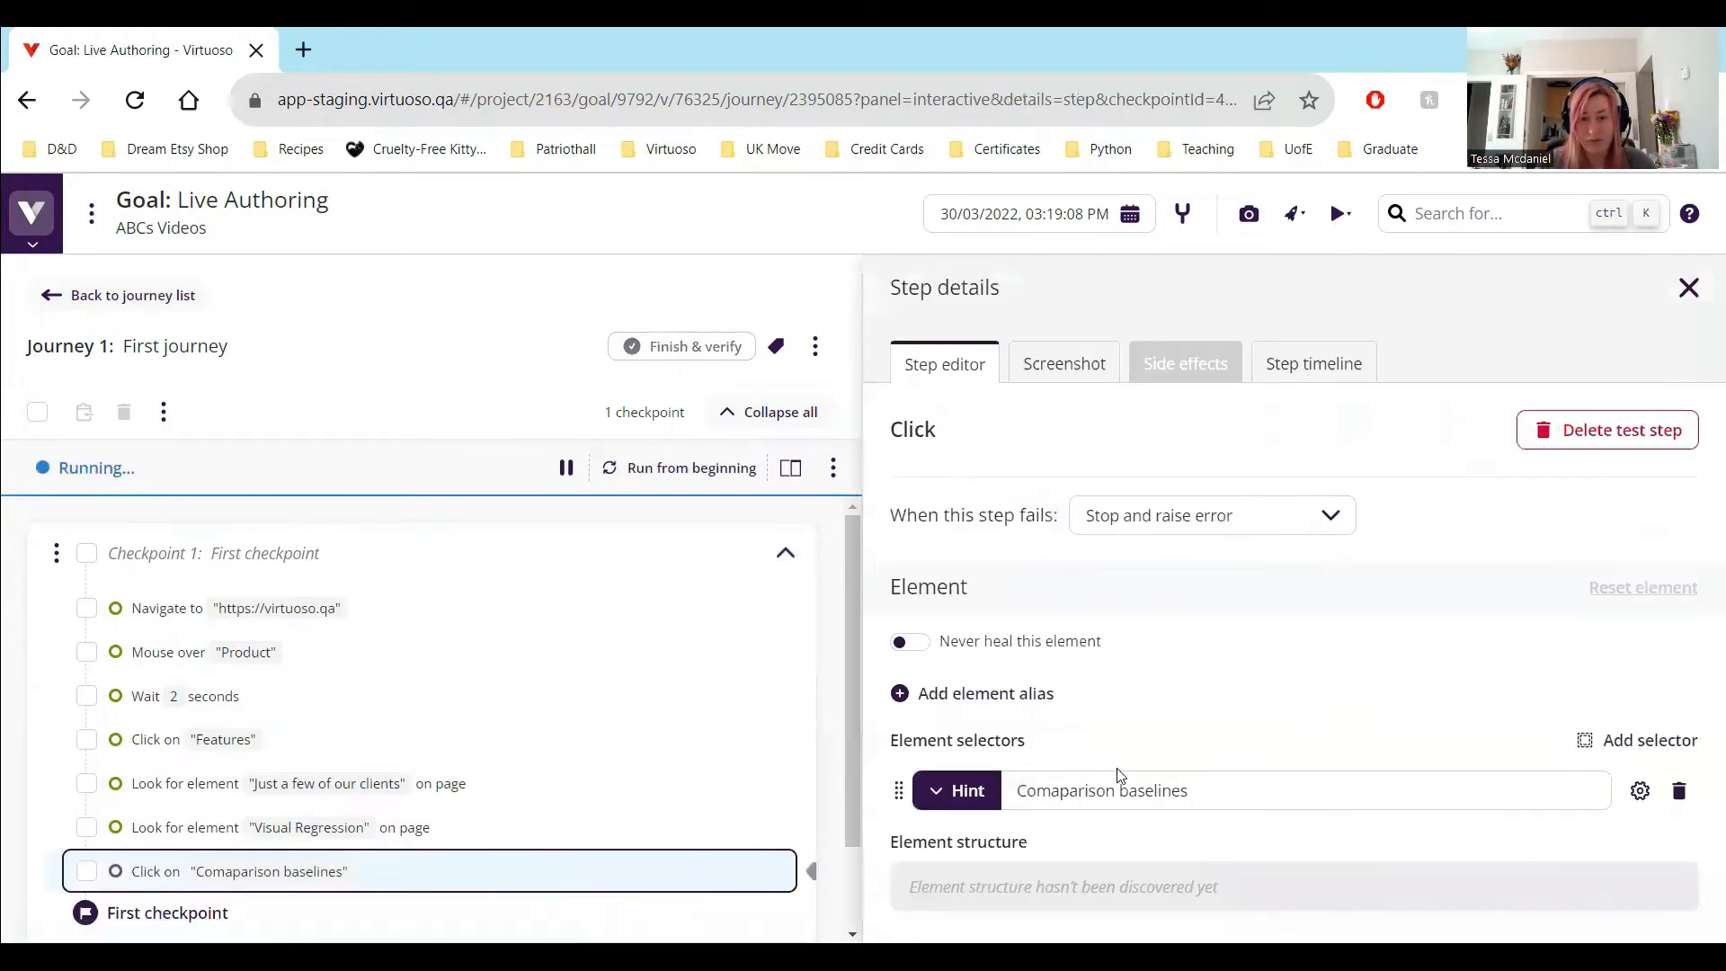
left_click_drag(1101, 791, 1047, 793)
type("pa")
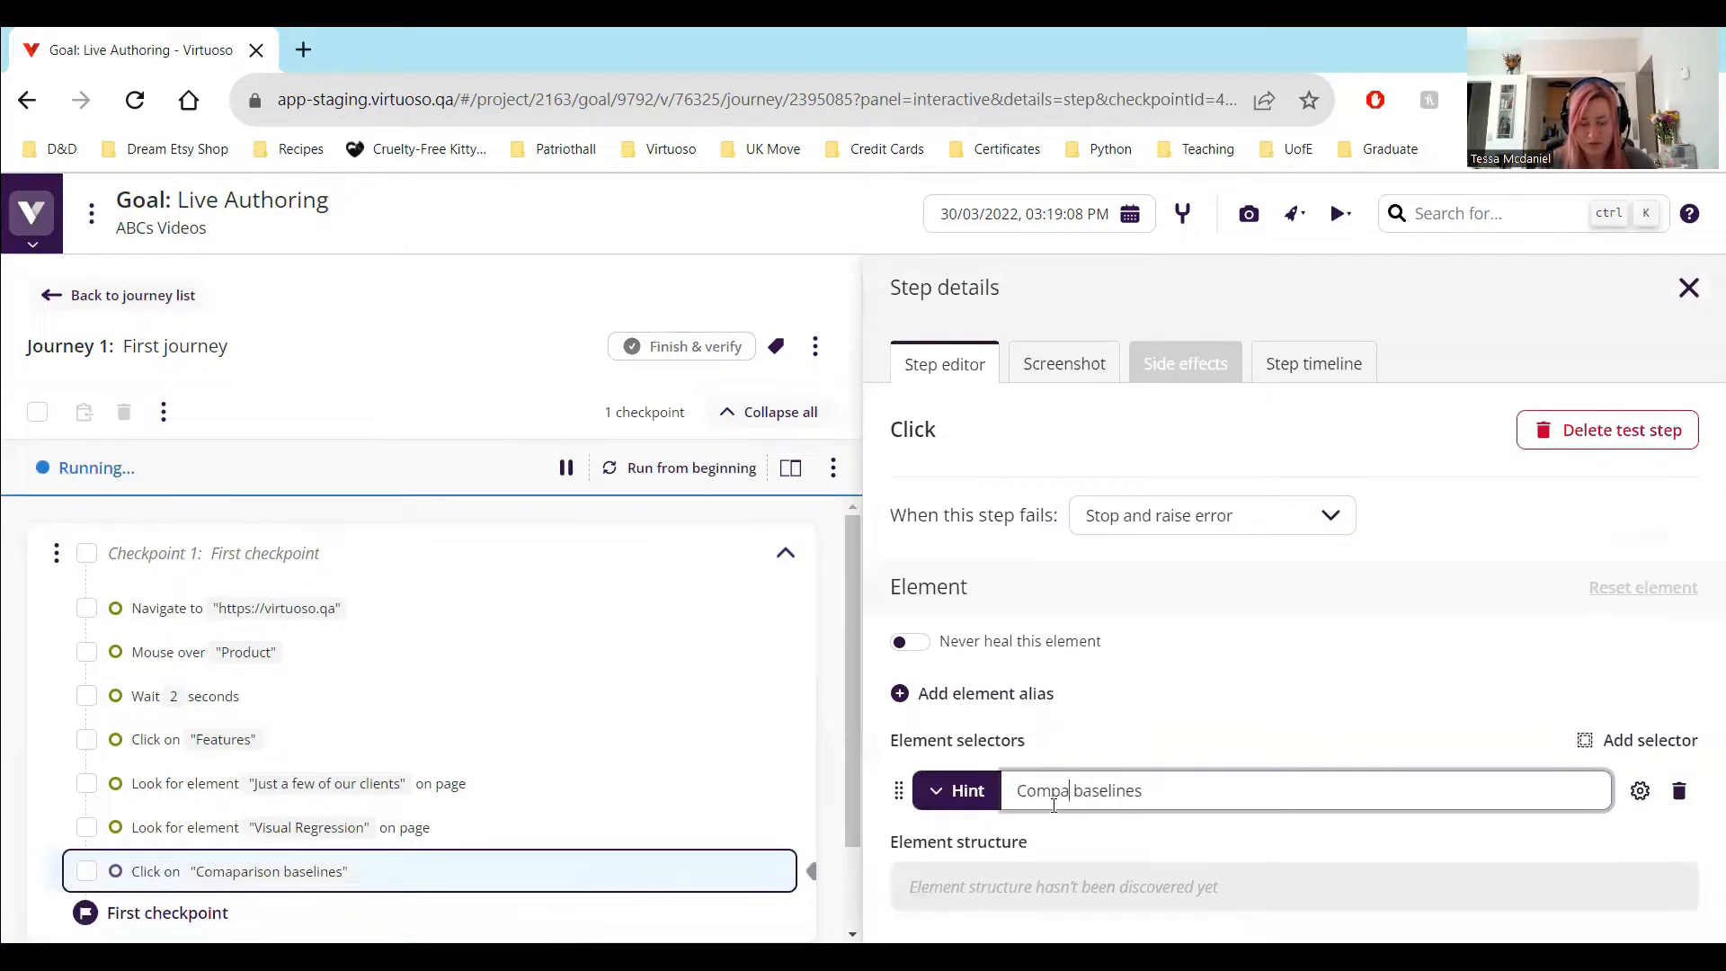
type("rison")
left_click(585, 883)
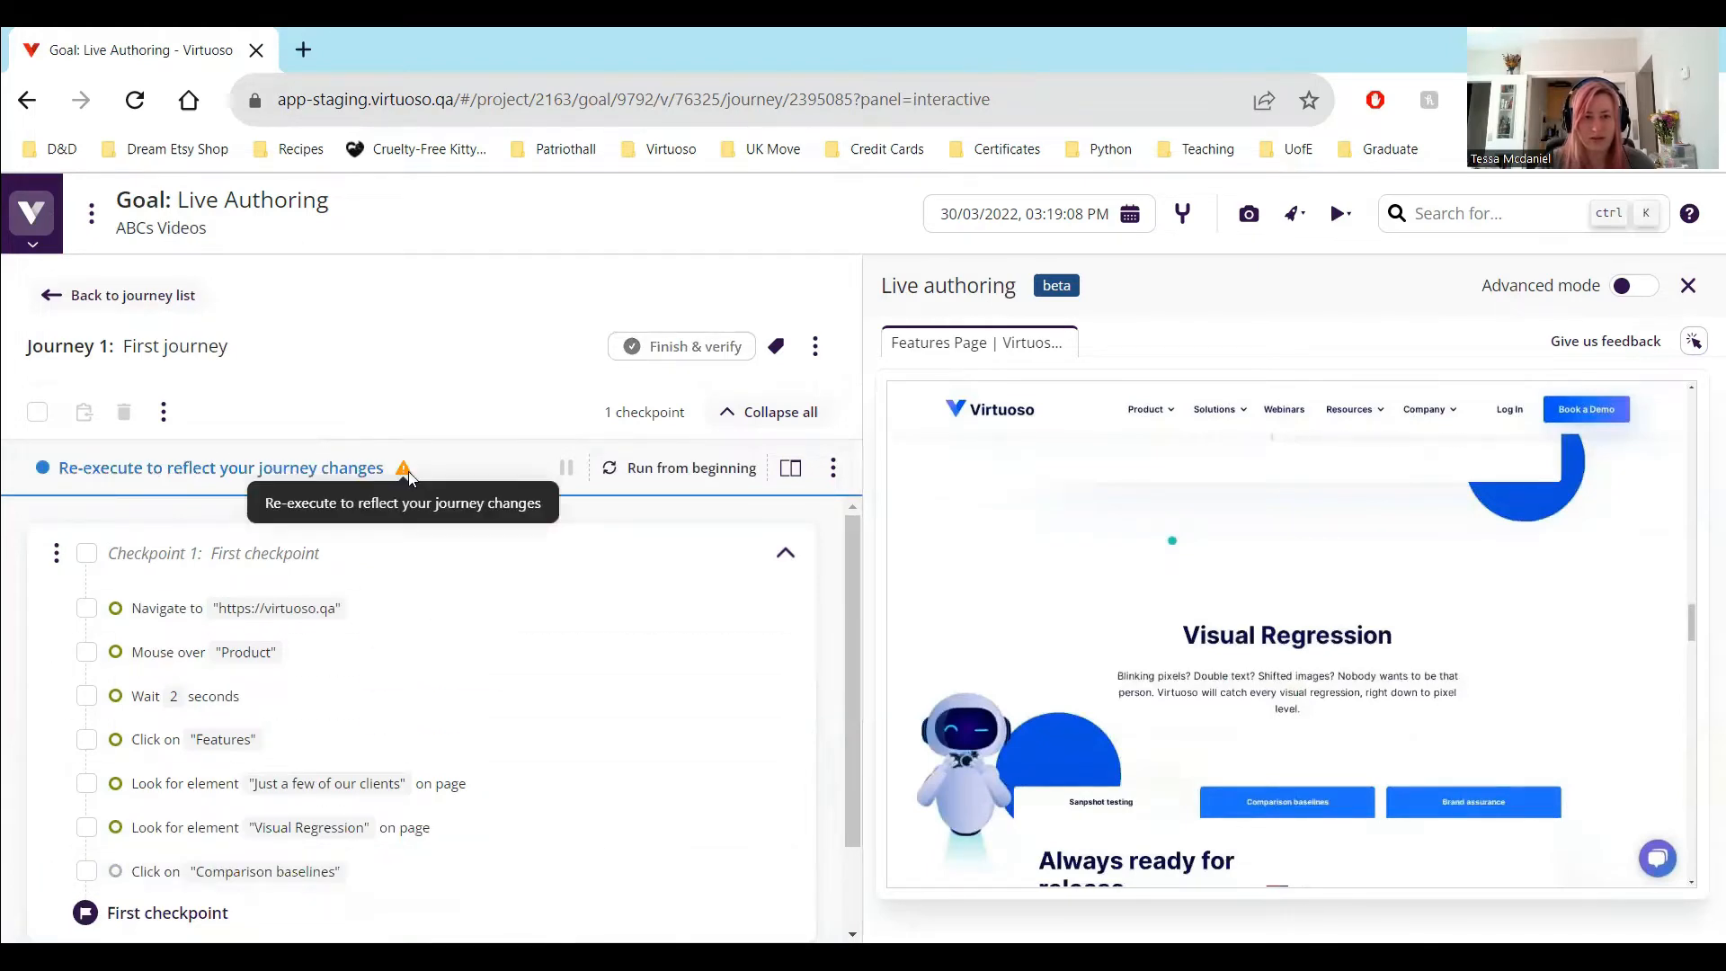
left_click(640, 467)
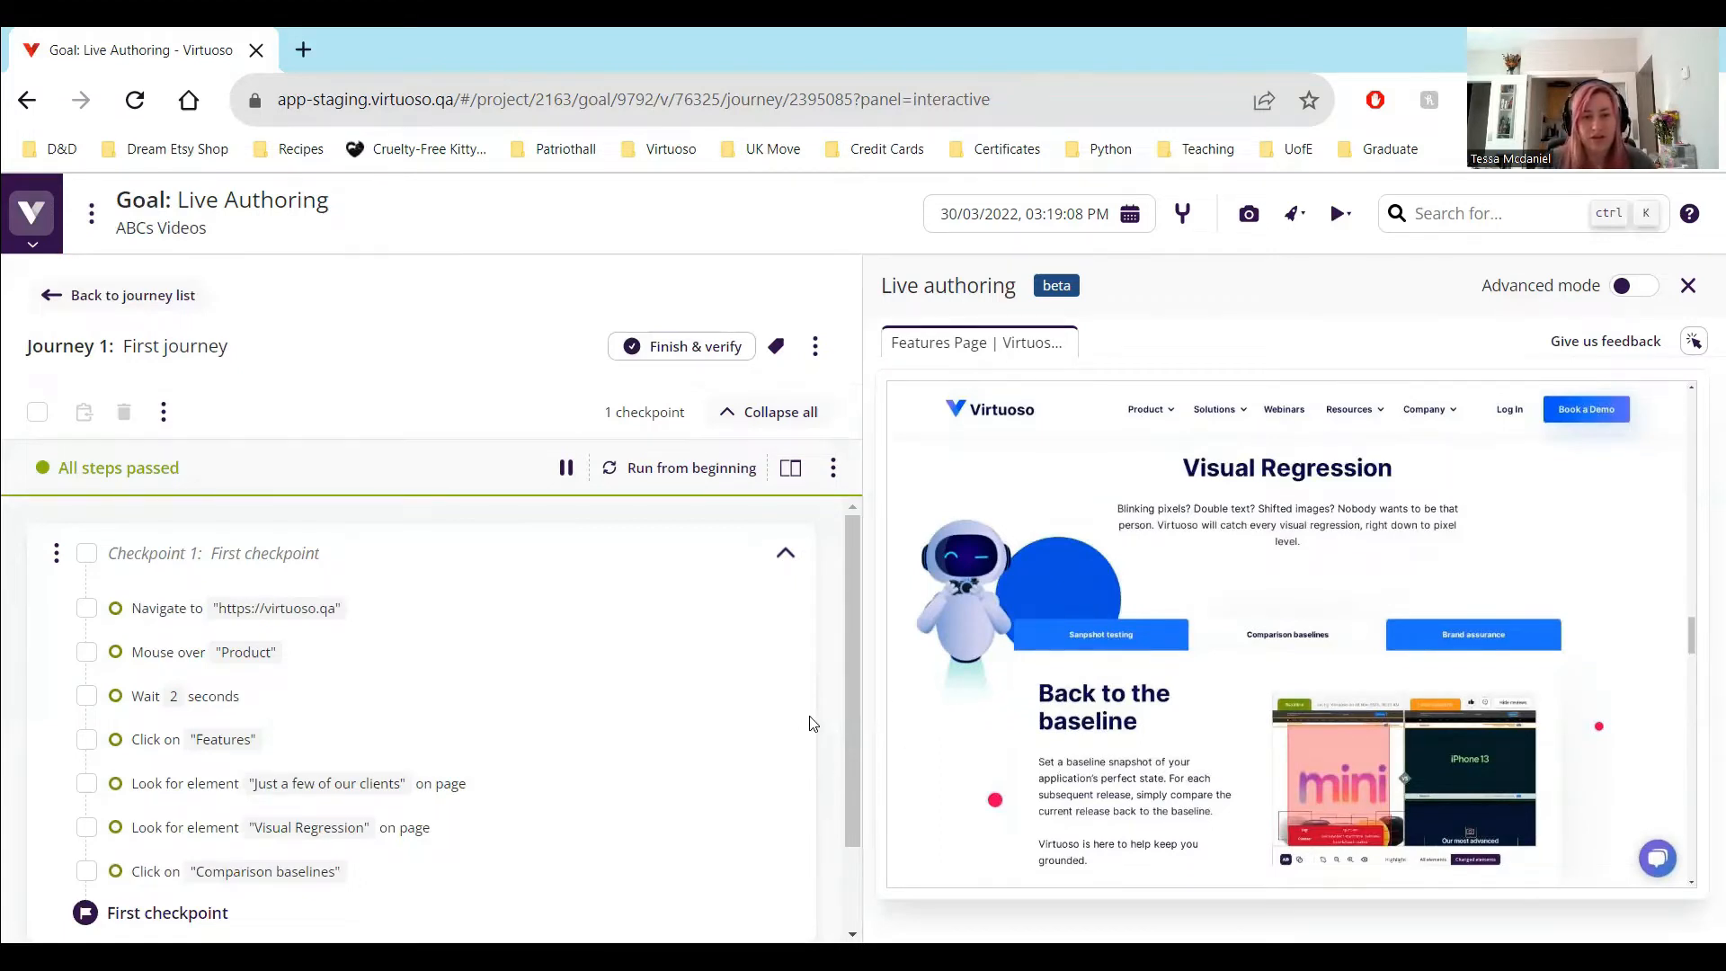
Add the test step click "Book a Demo" after the "Comparison baselines" step
scroll(836, 789, "down", 1)
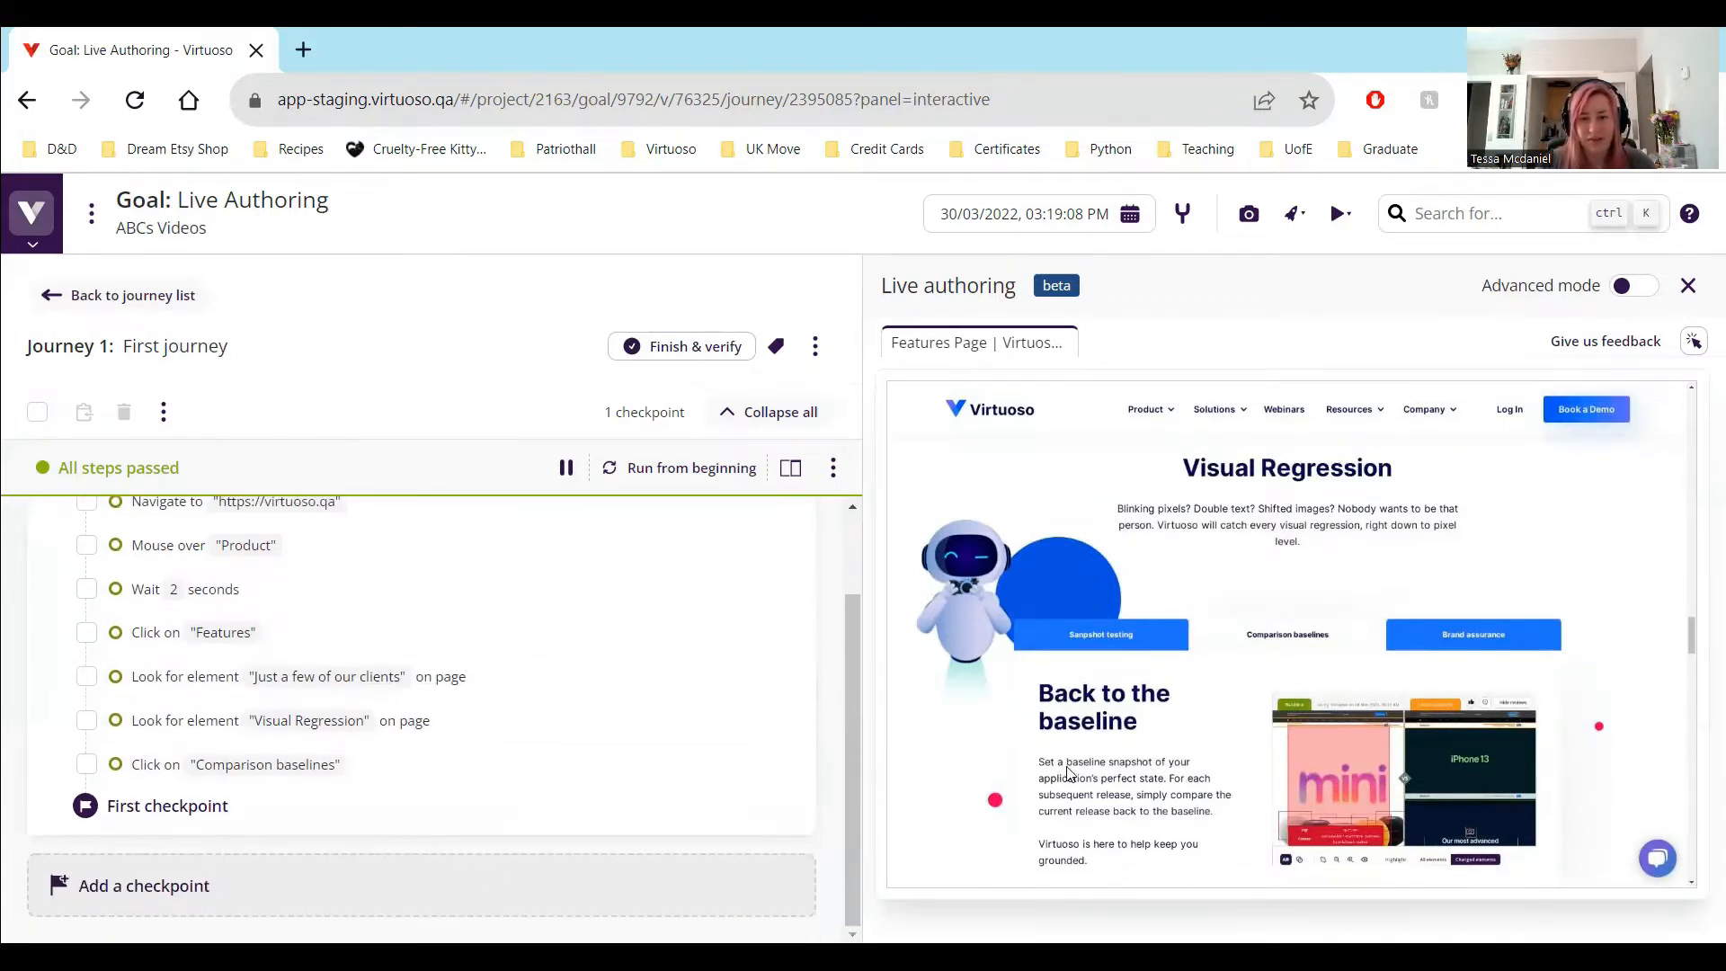
scroll(1068, 774, "down", 2)
scroll(1068, 774, "up", 2)
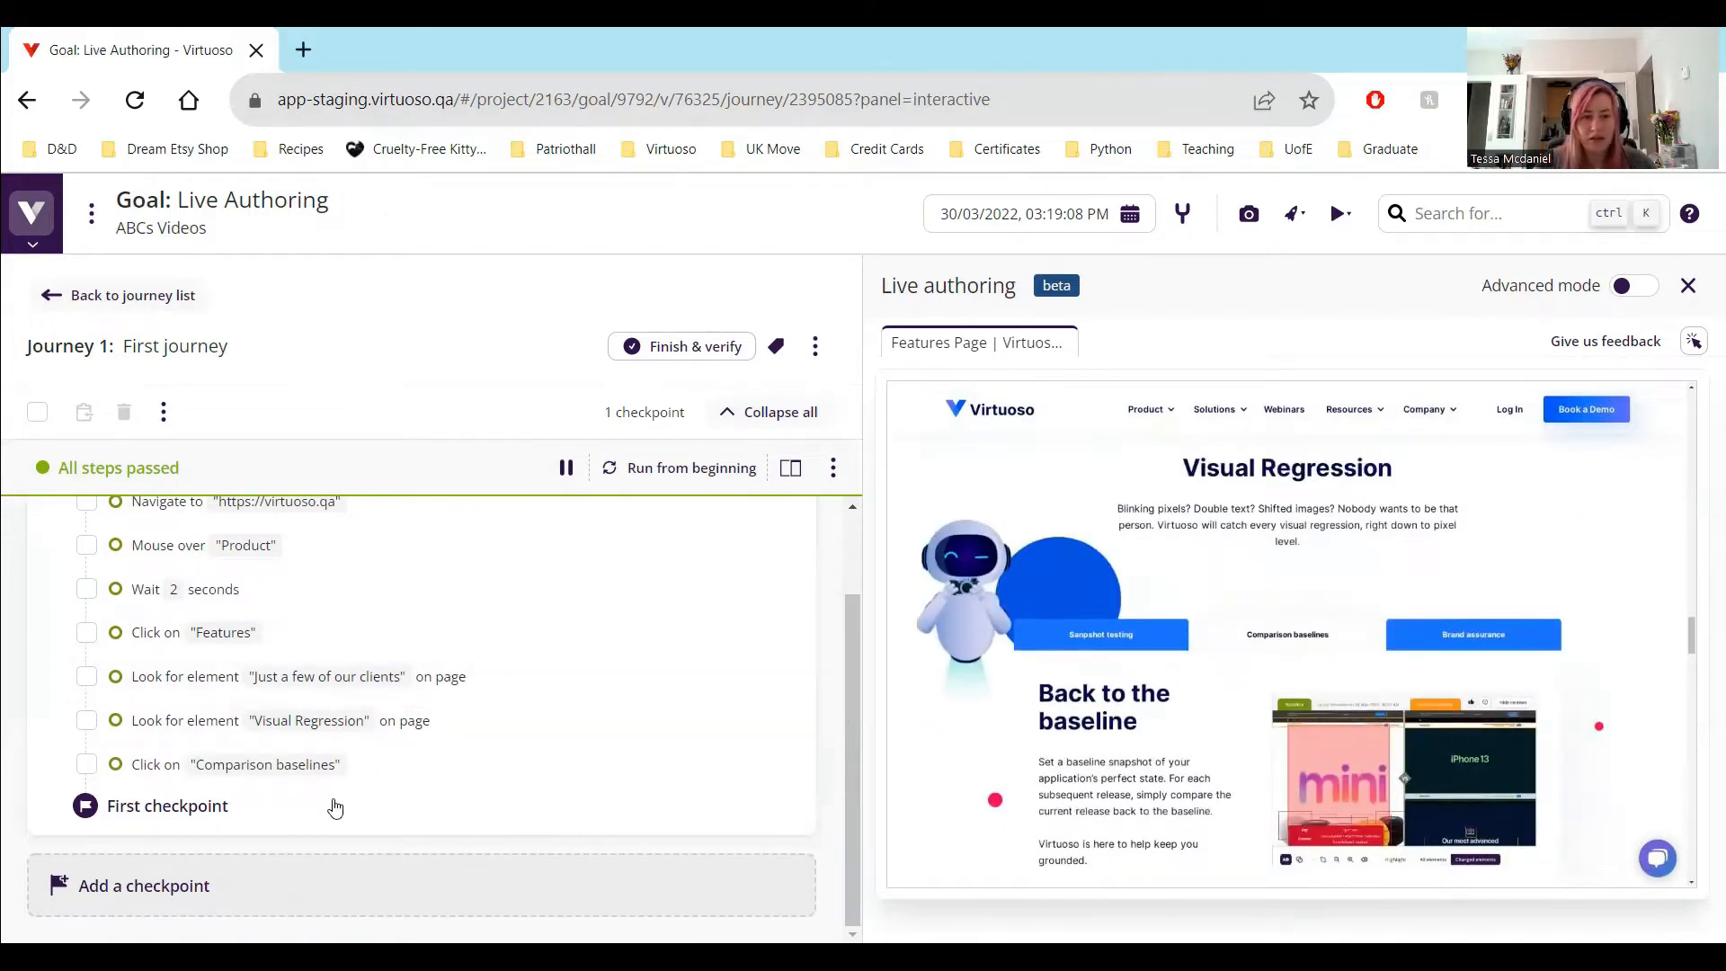
left_click(430, 788)
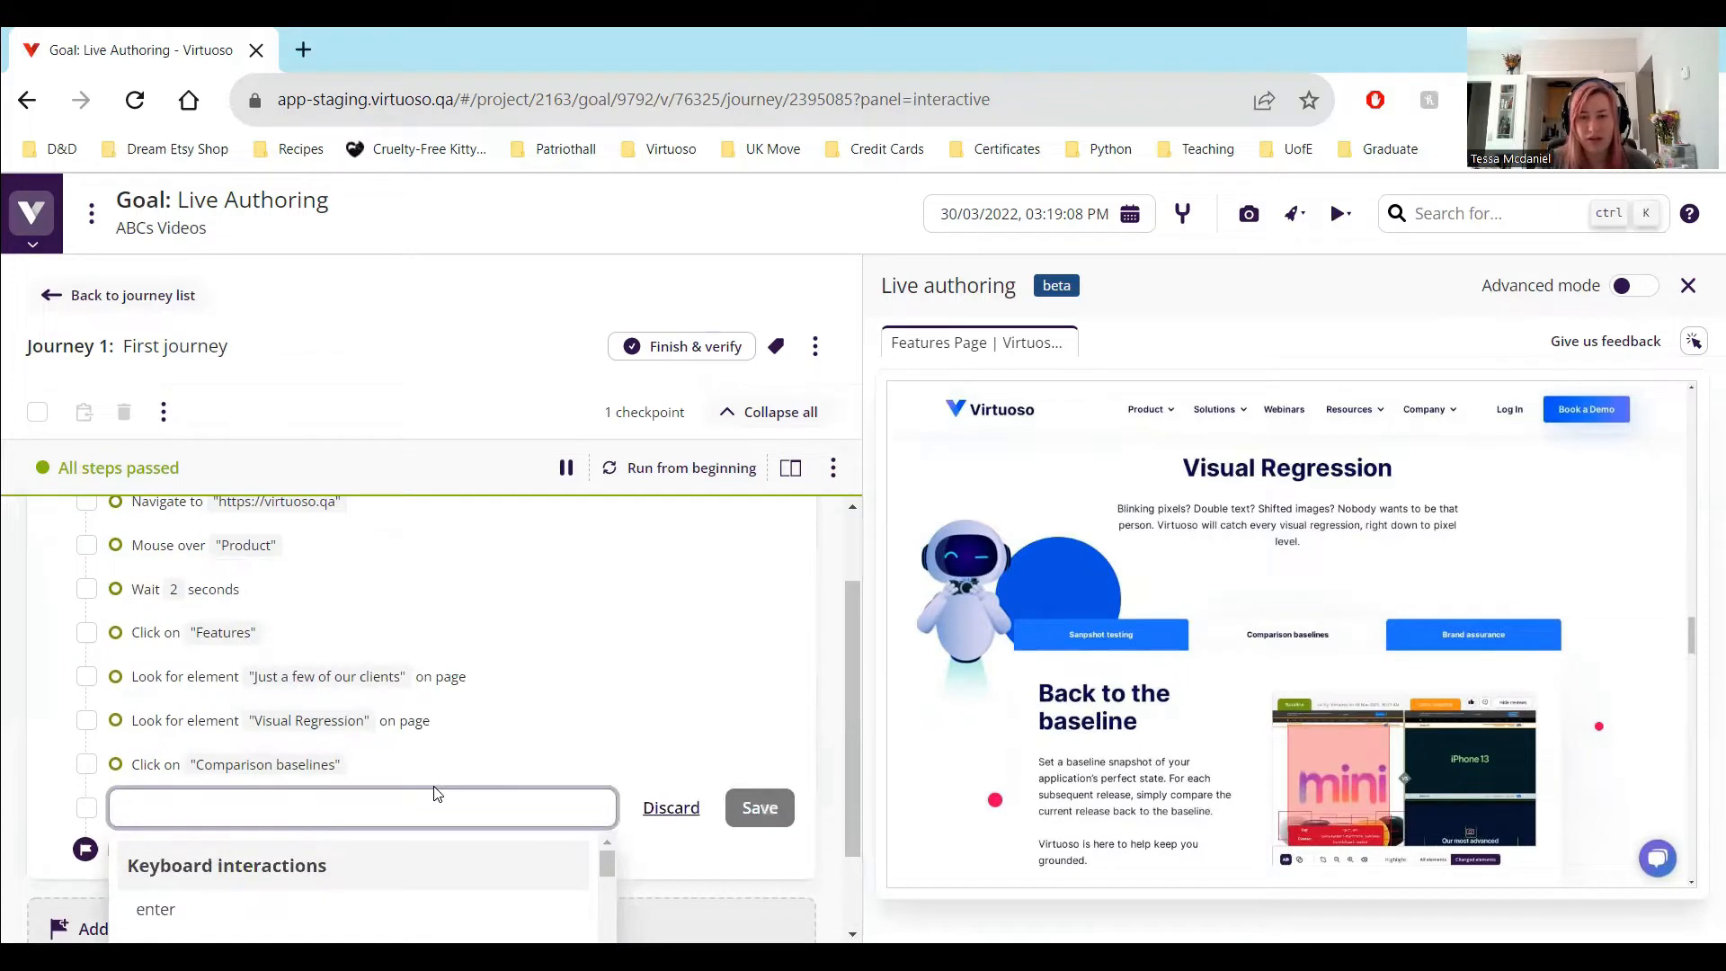
type("click \"B")
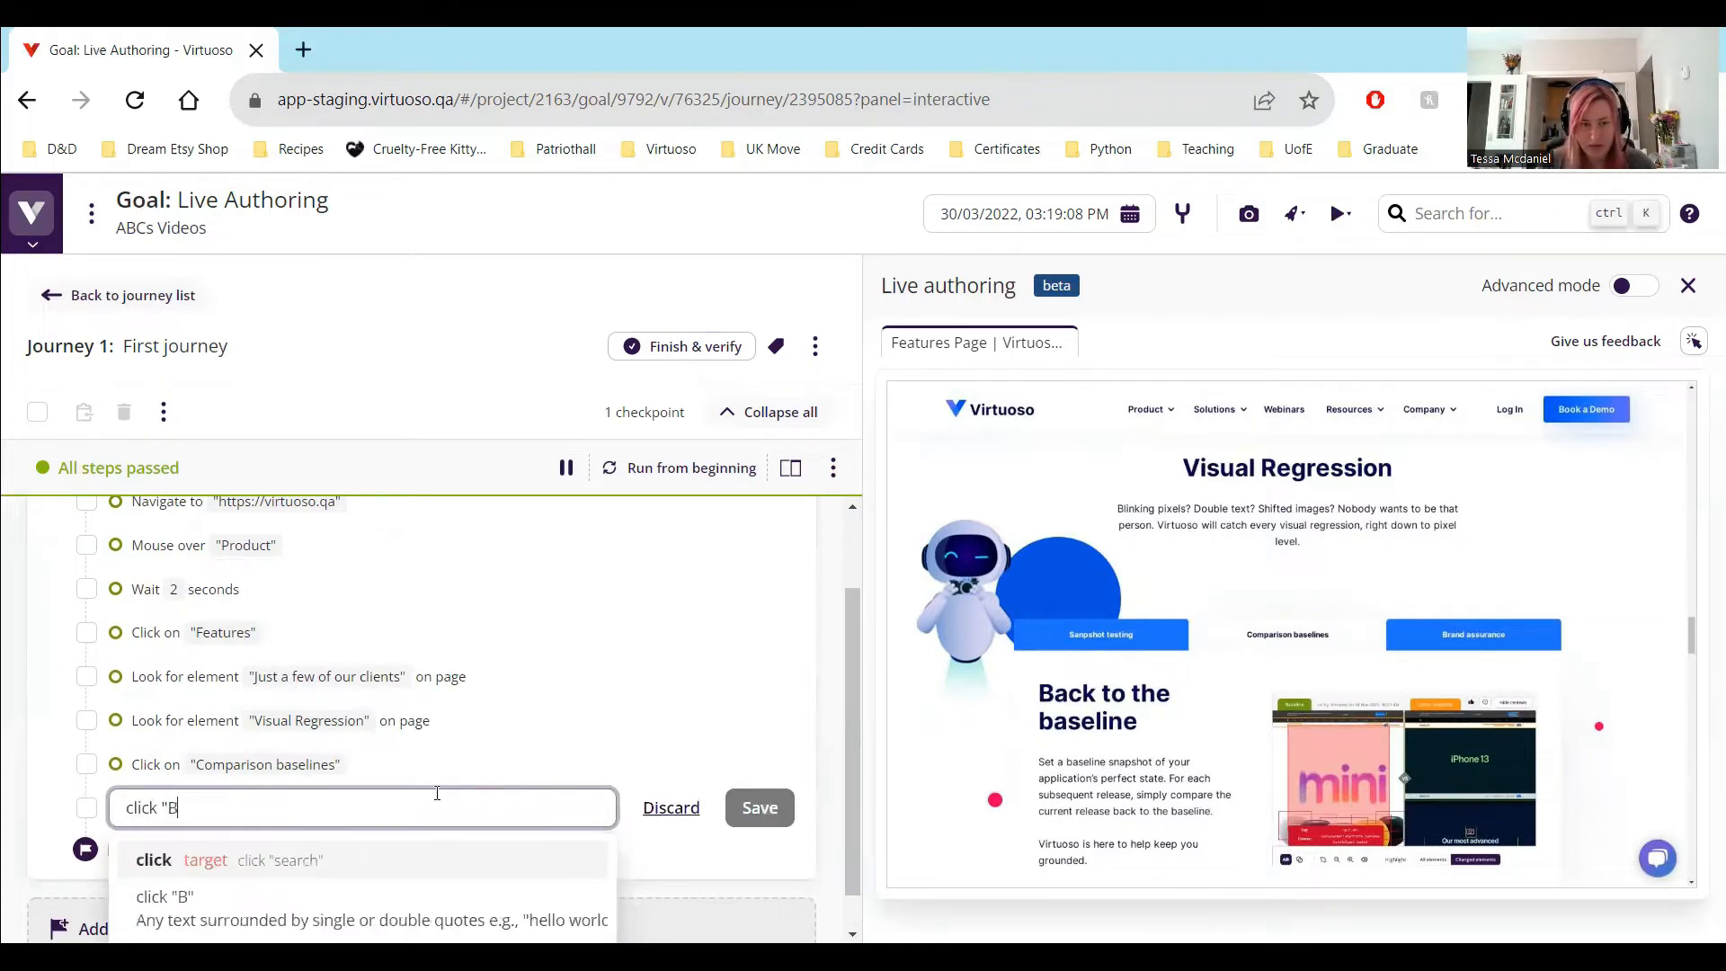
type("ook a Demo\"")
key("Return")
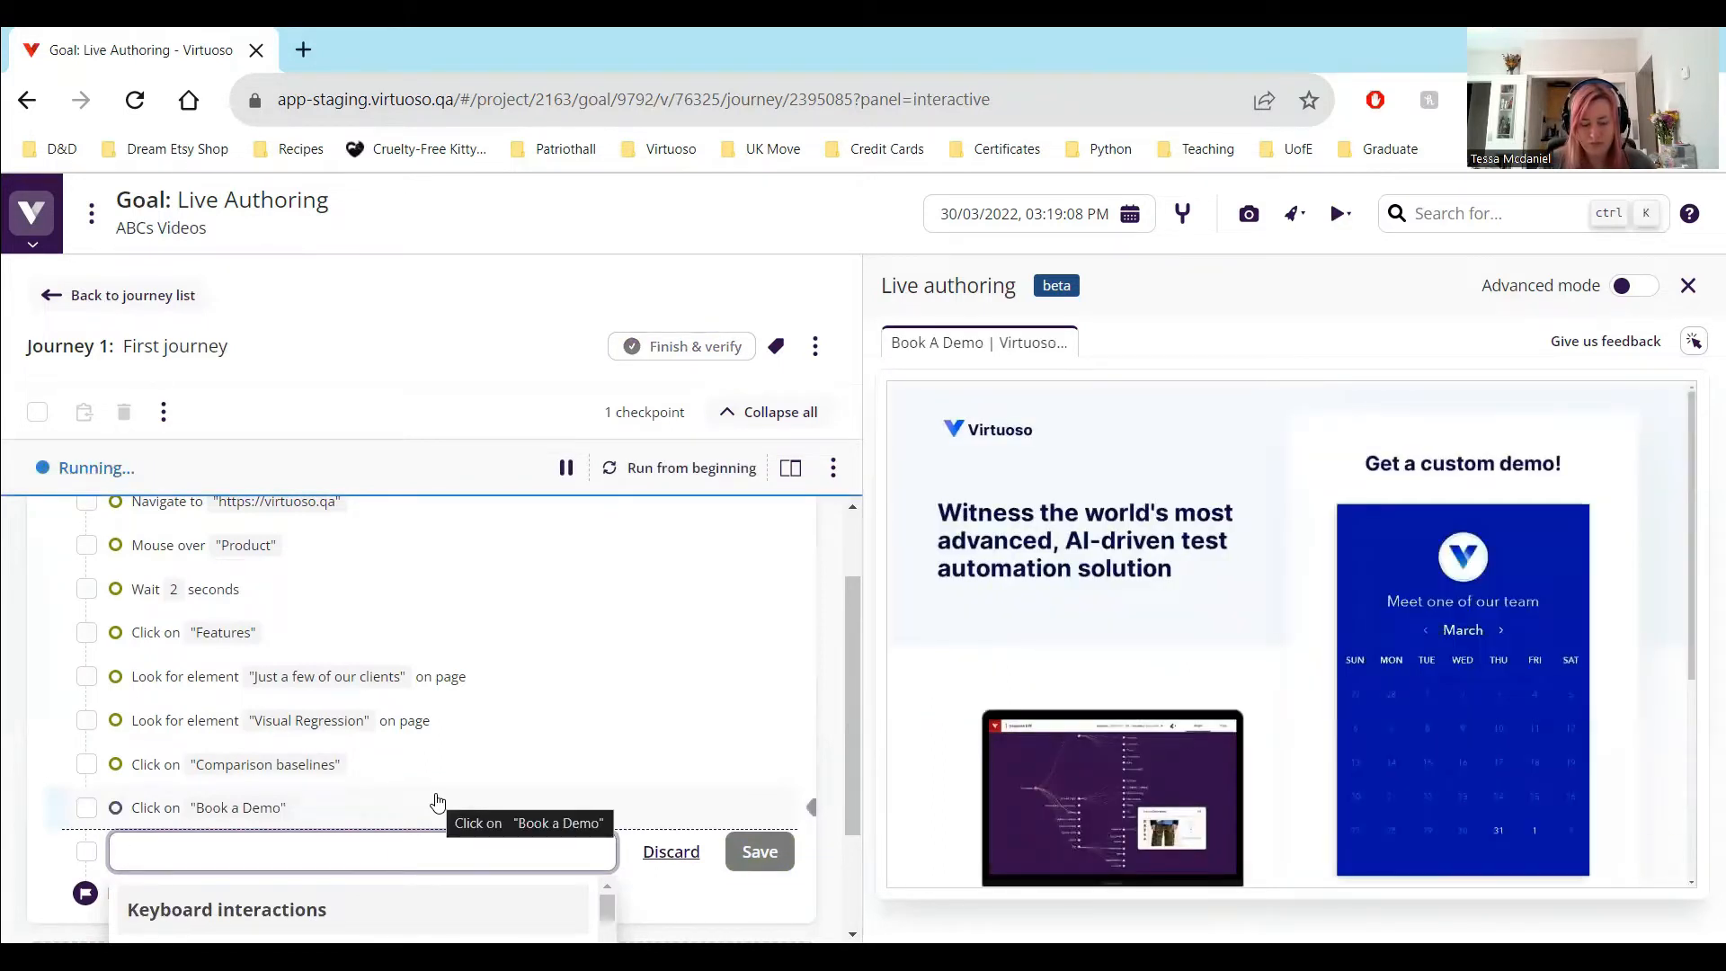
Add the test step switch iframe to "iframe" after the "Book a Demo" step
type("switch if")
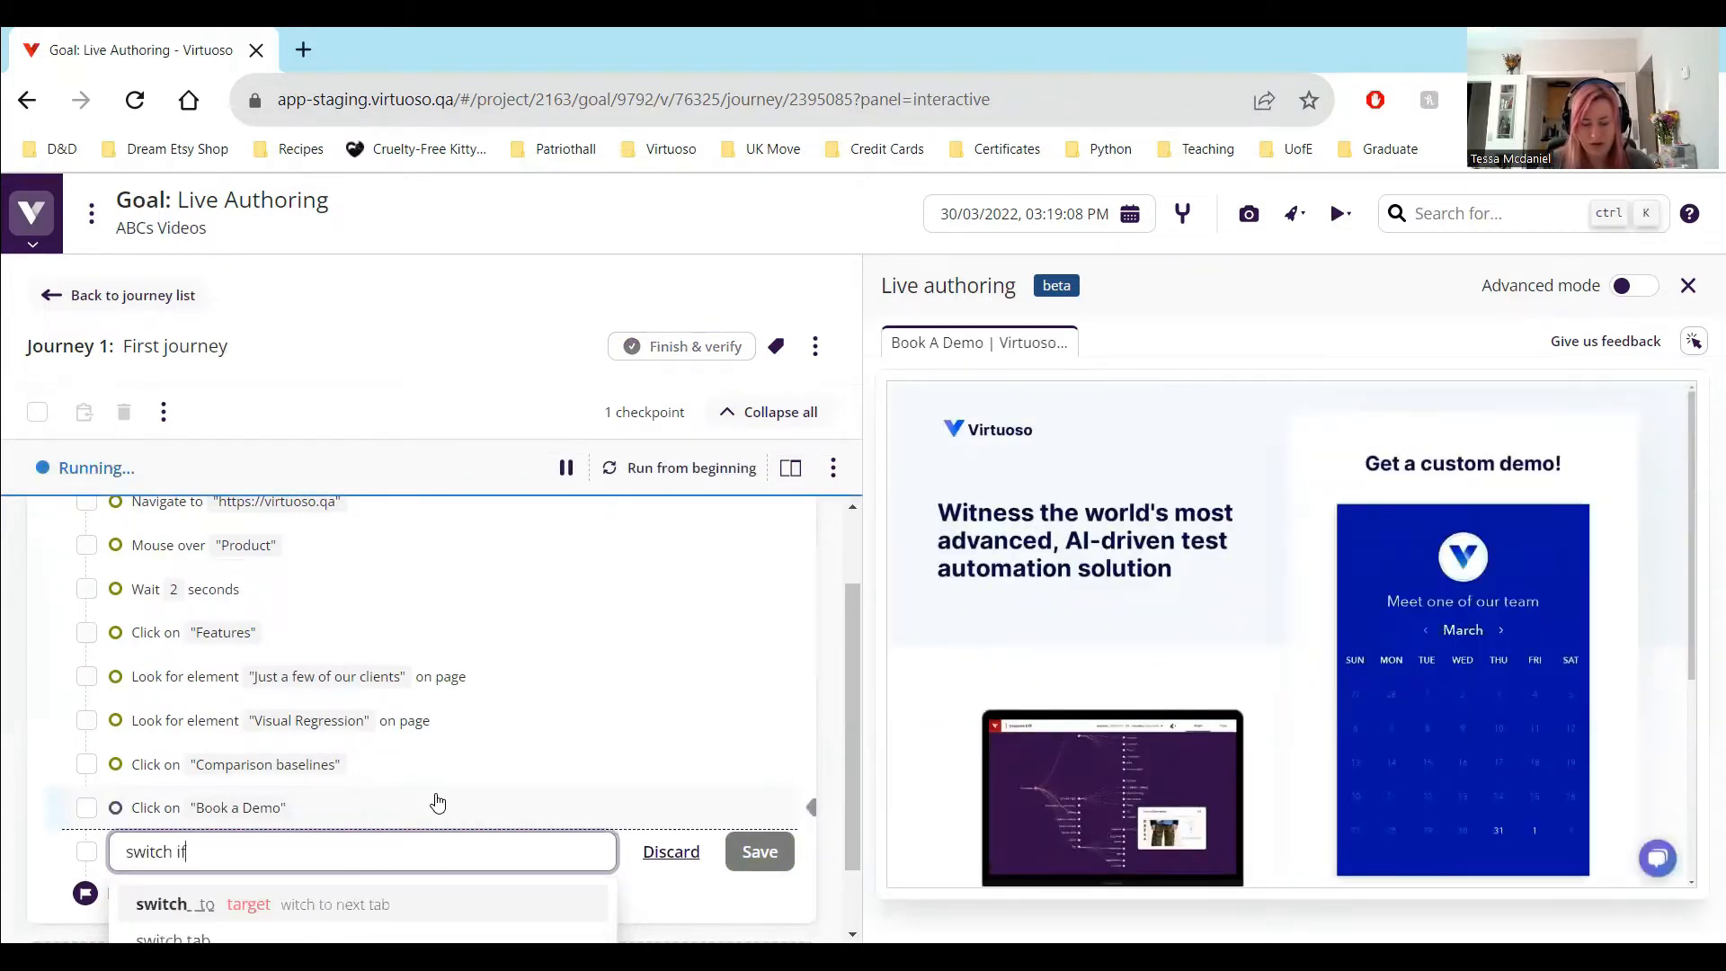
type("rame to \"if")
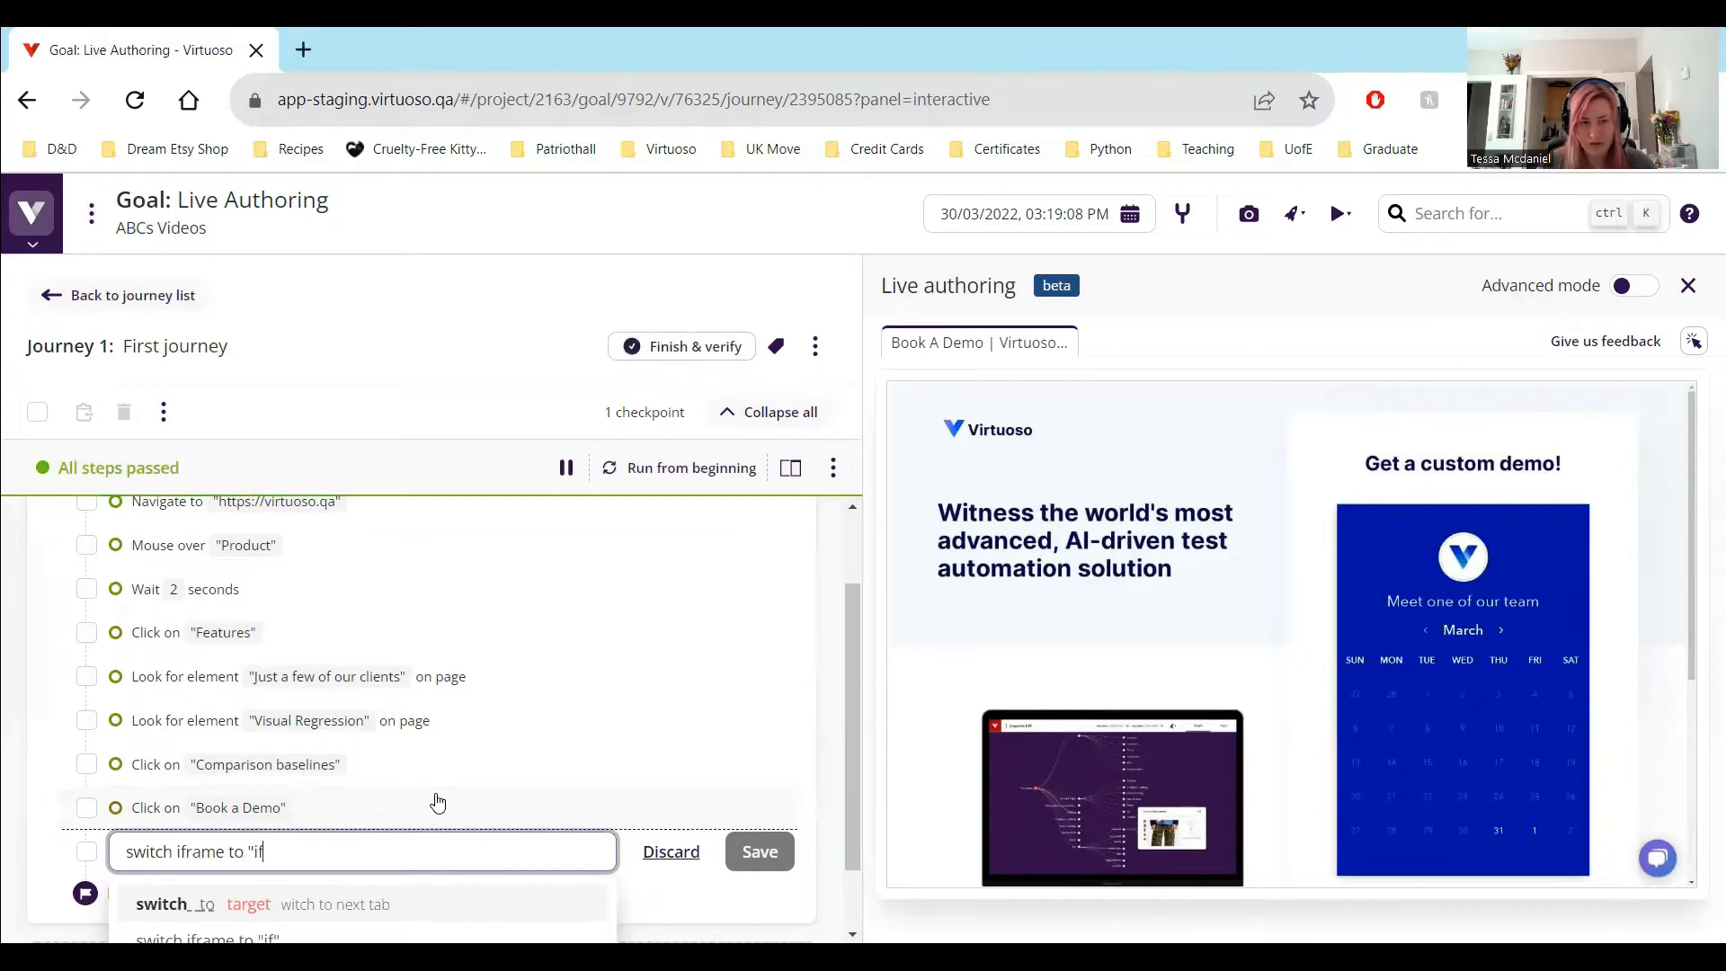
type("rame\"")
key("Return")
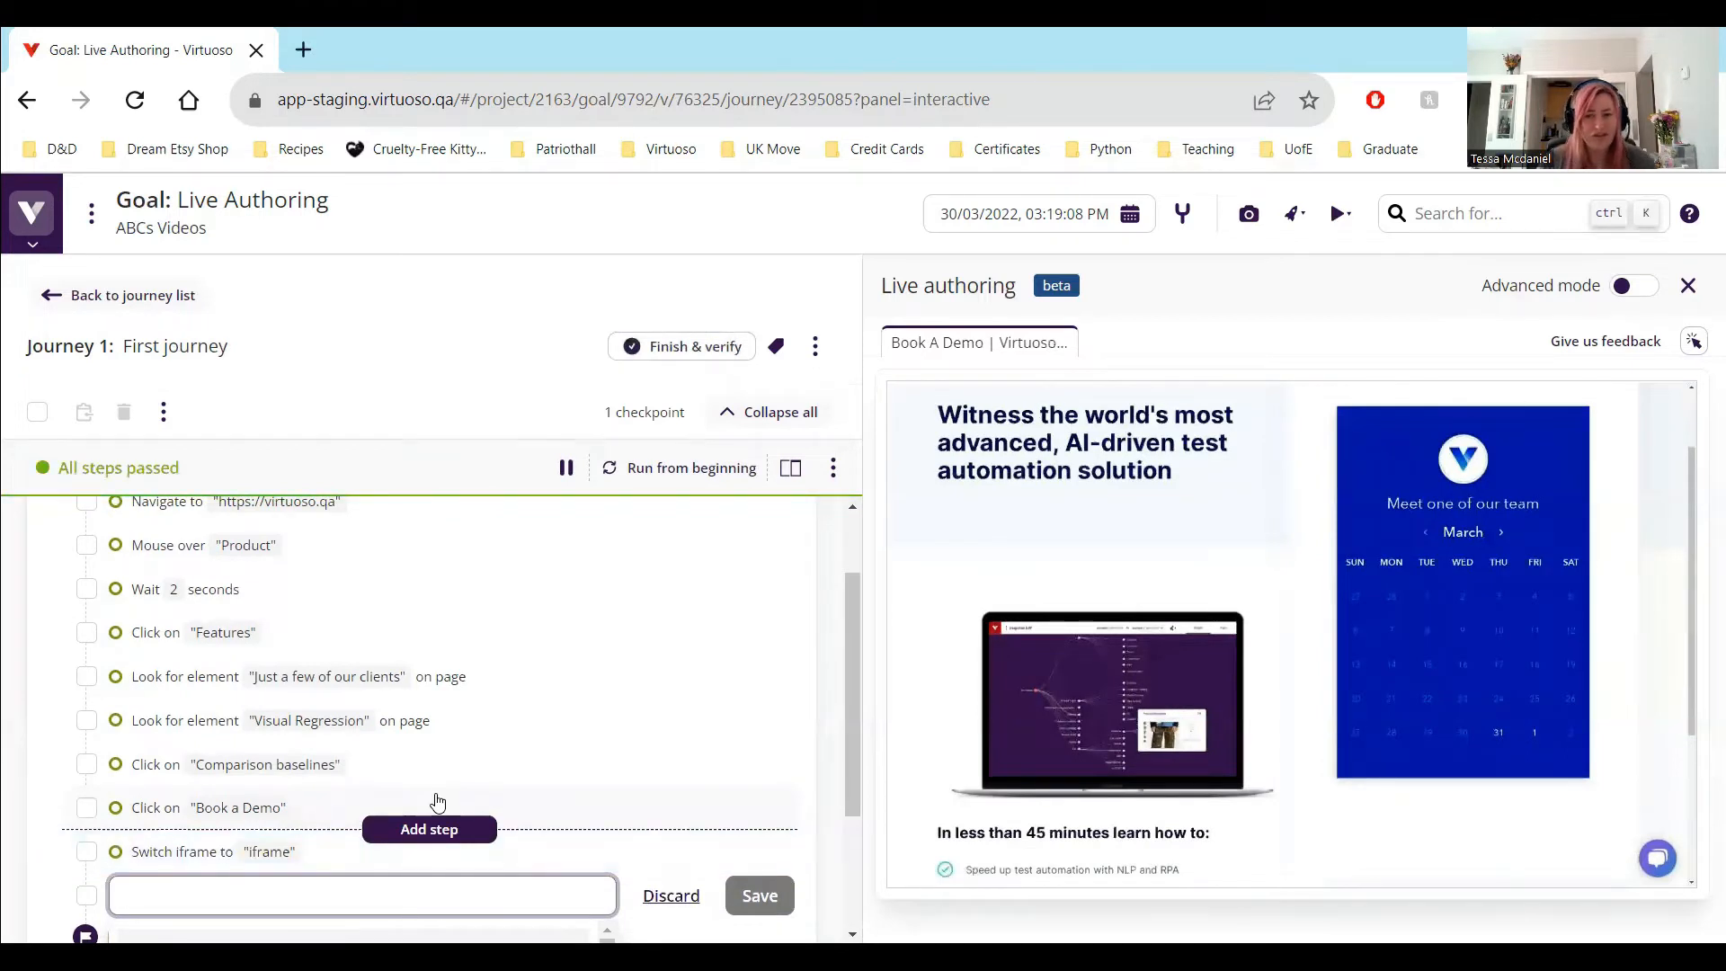
Add the test step click "31" after the iframe switch to choose the demo date
type("click ")
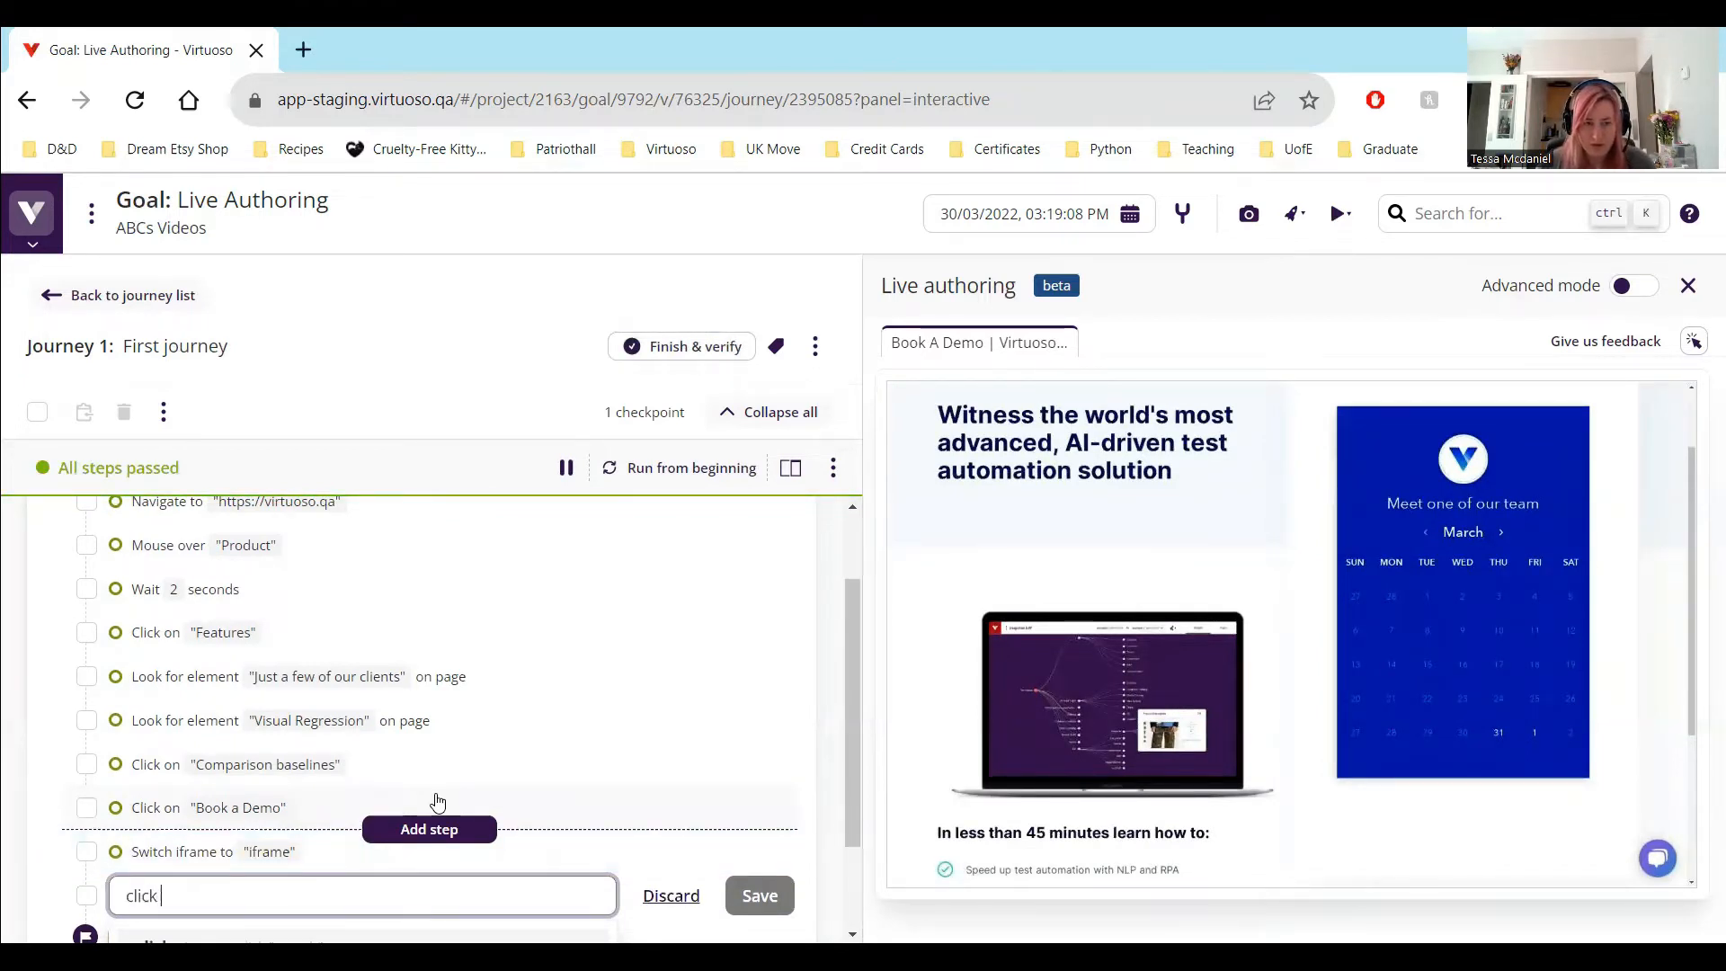
type("\"31\"")
key("Return")
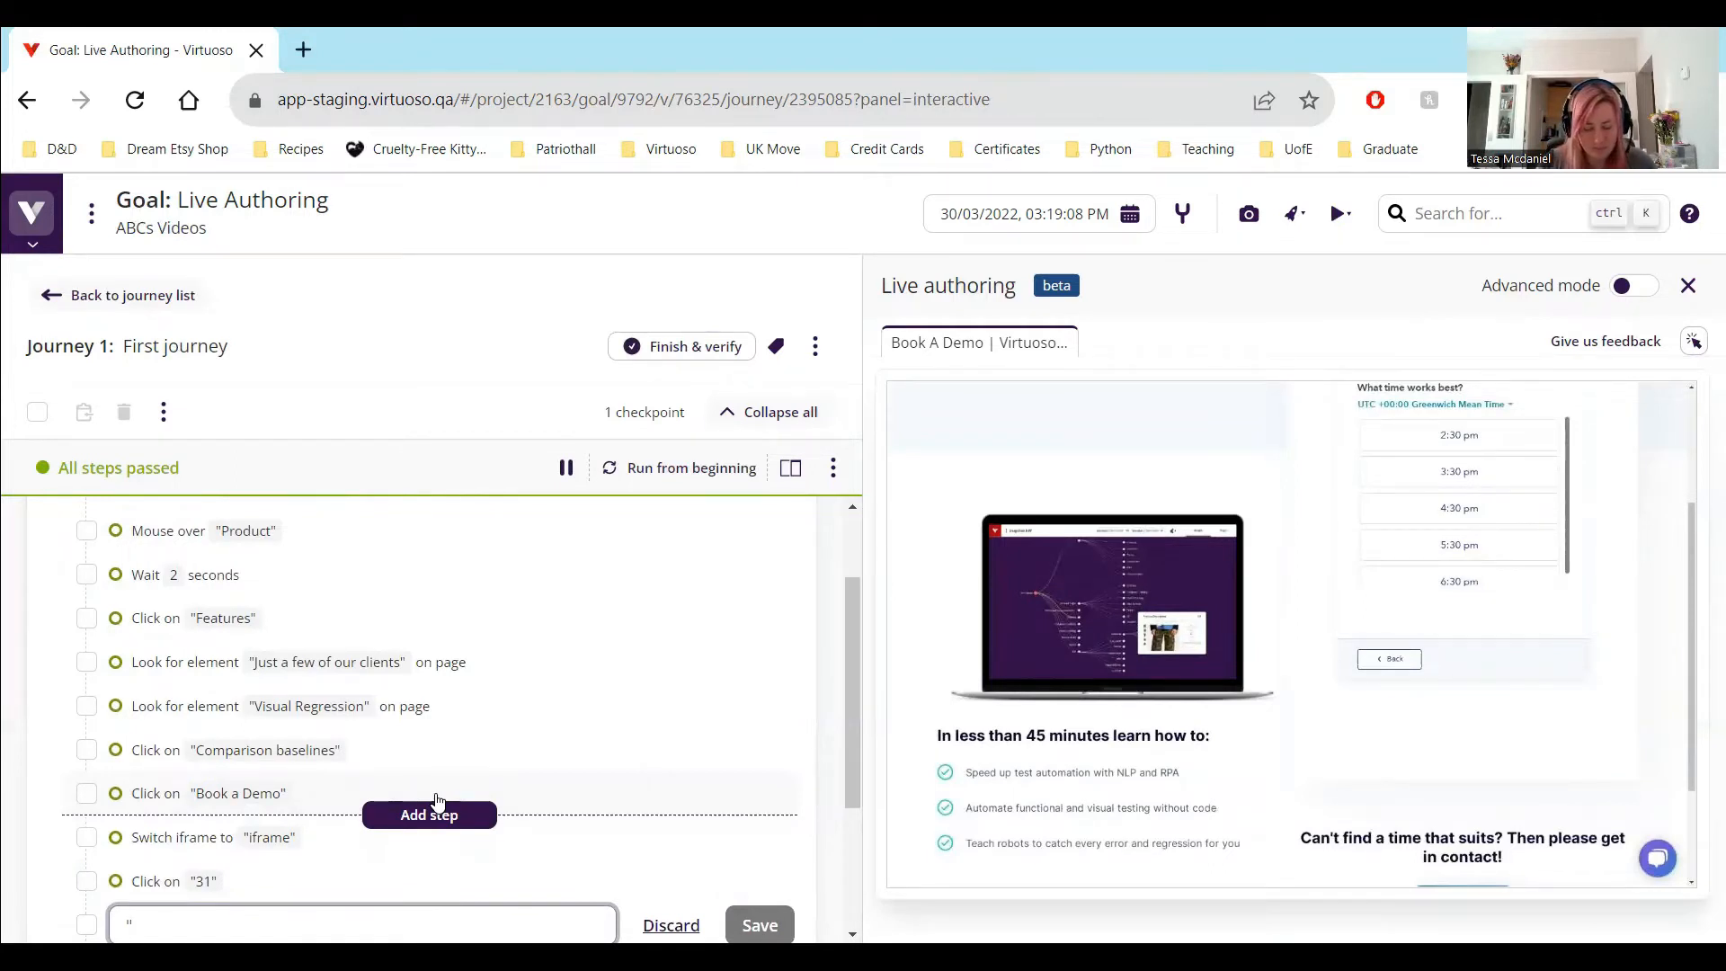
Add the test step click "6:30 pm" after the "31" step to choose the demo time
type("click \"")
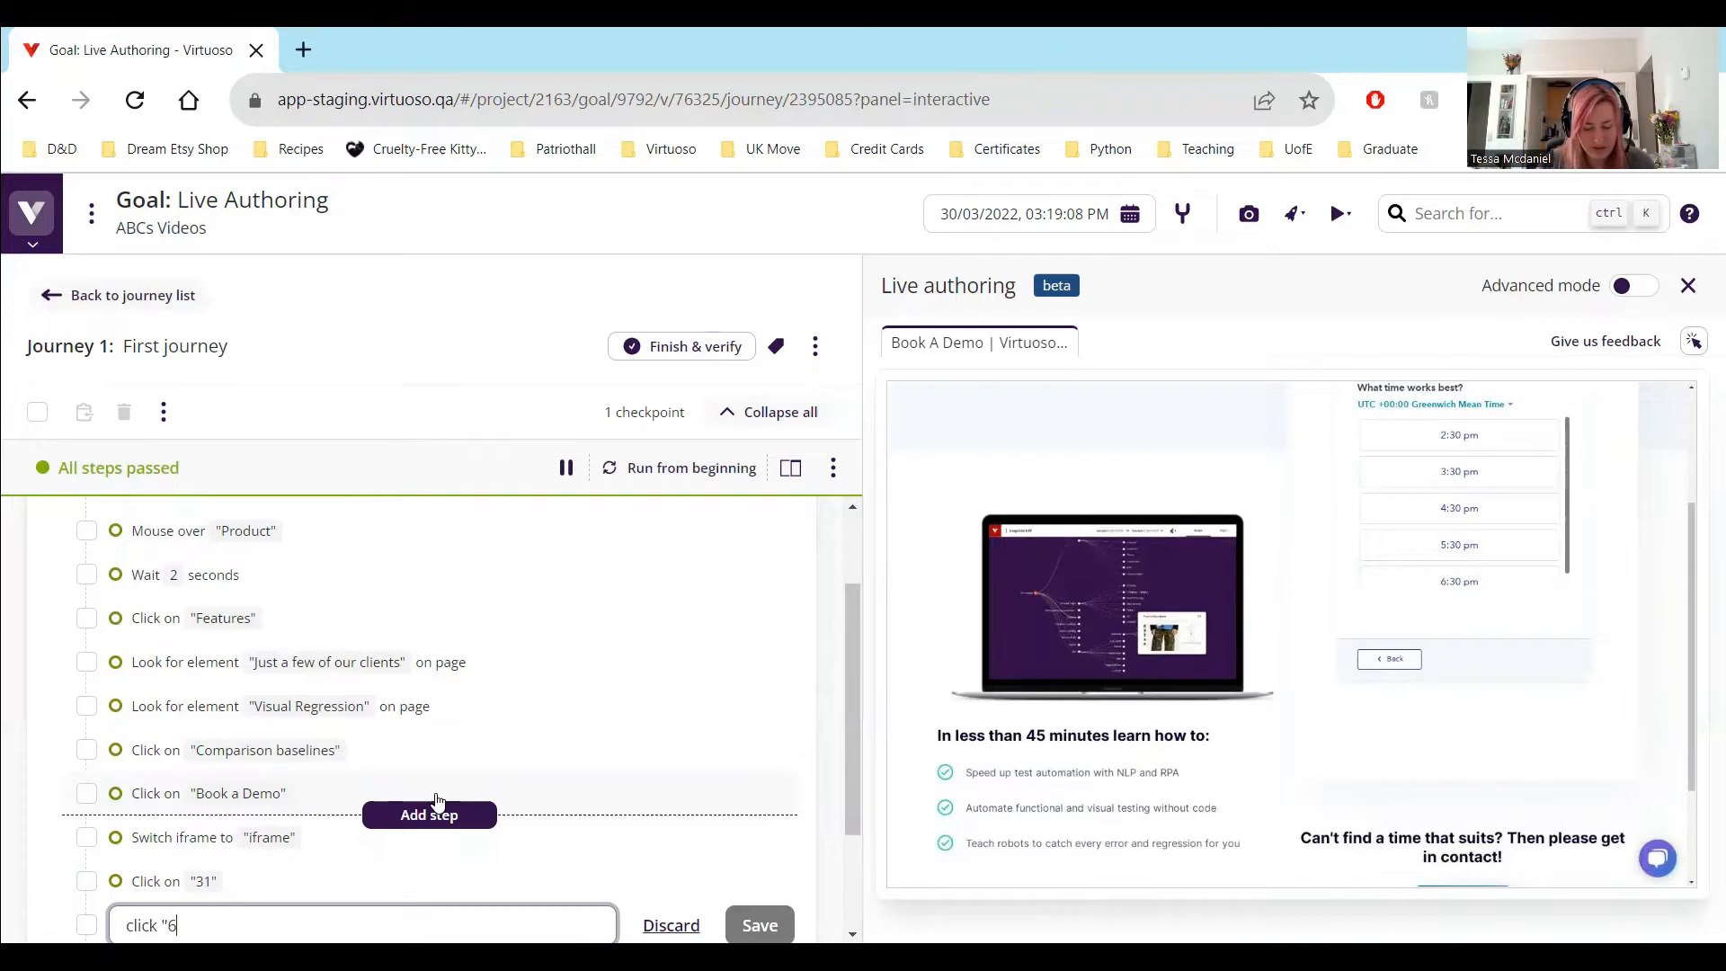
type("6L30")
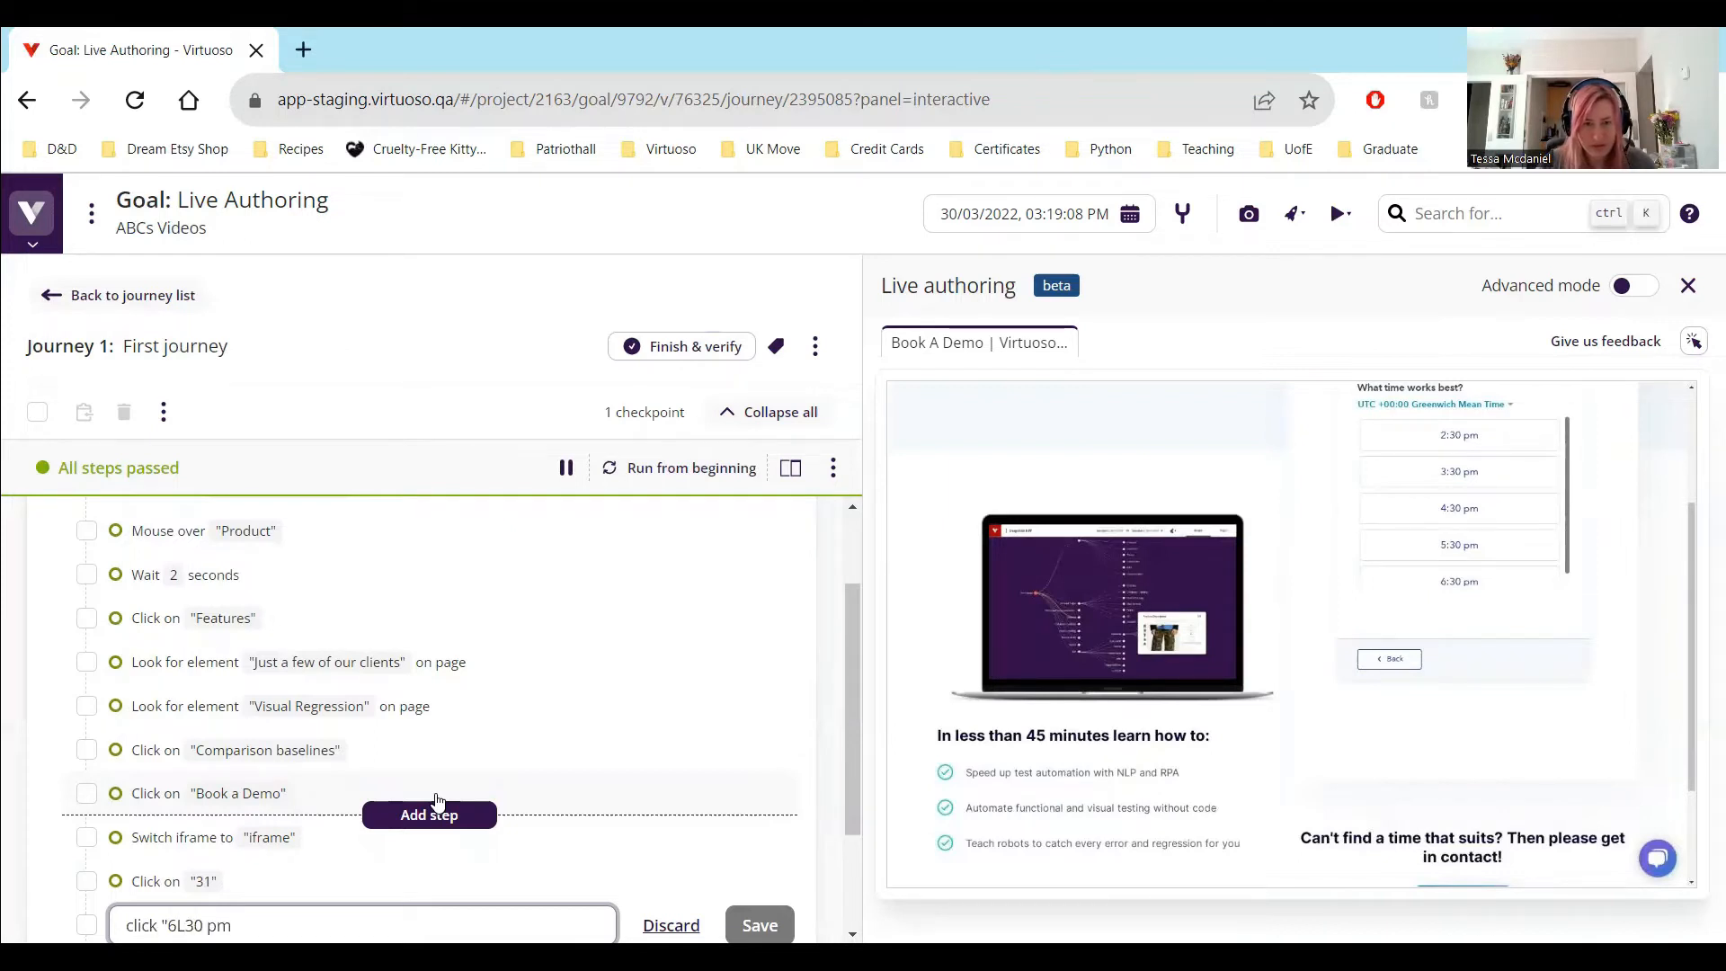
type(" pm")
key("BackSpace")
key("BackSpace")
key("BackSpace")
key("BackSpace")
key("BackSpace")
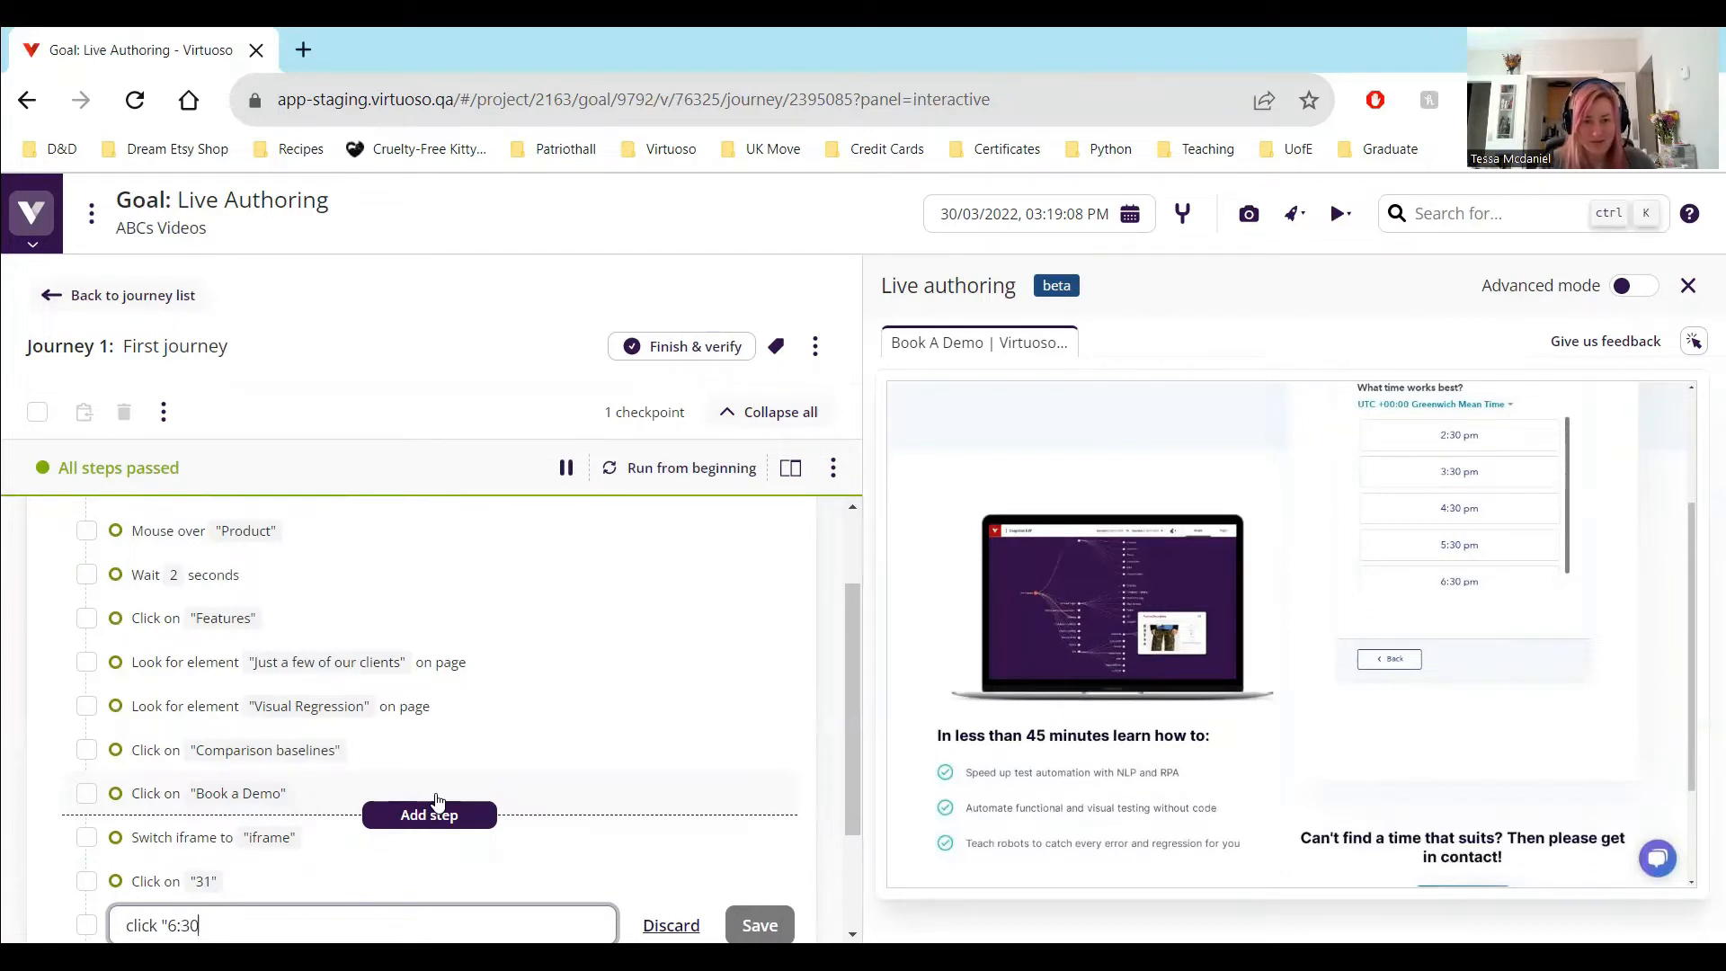
type("30 o")
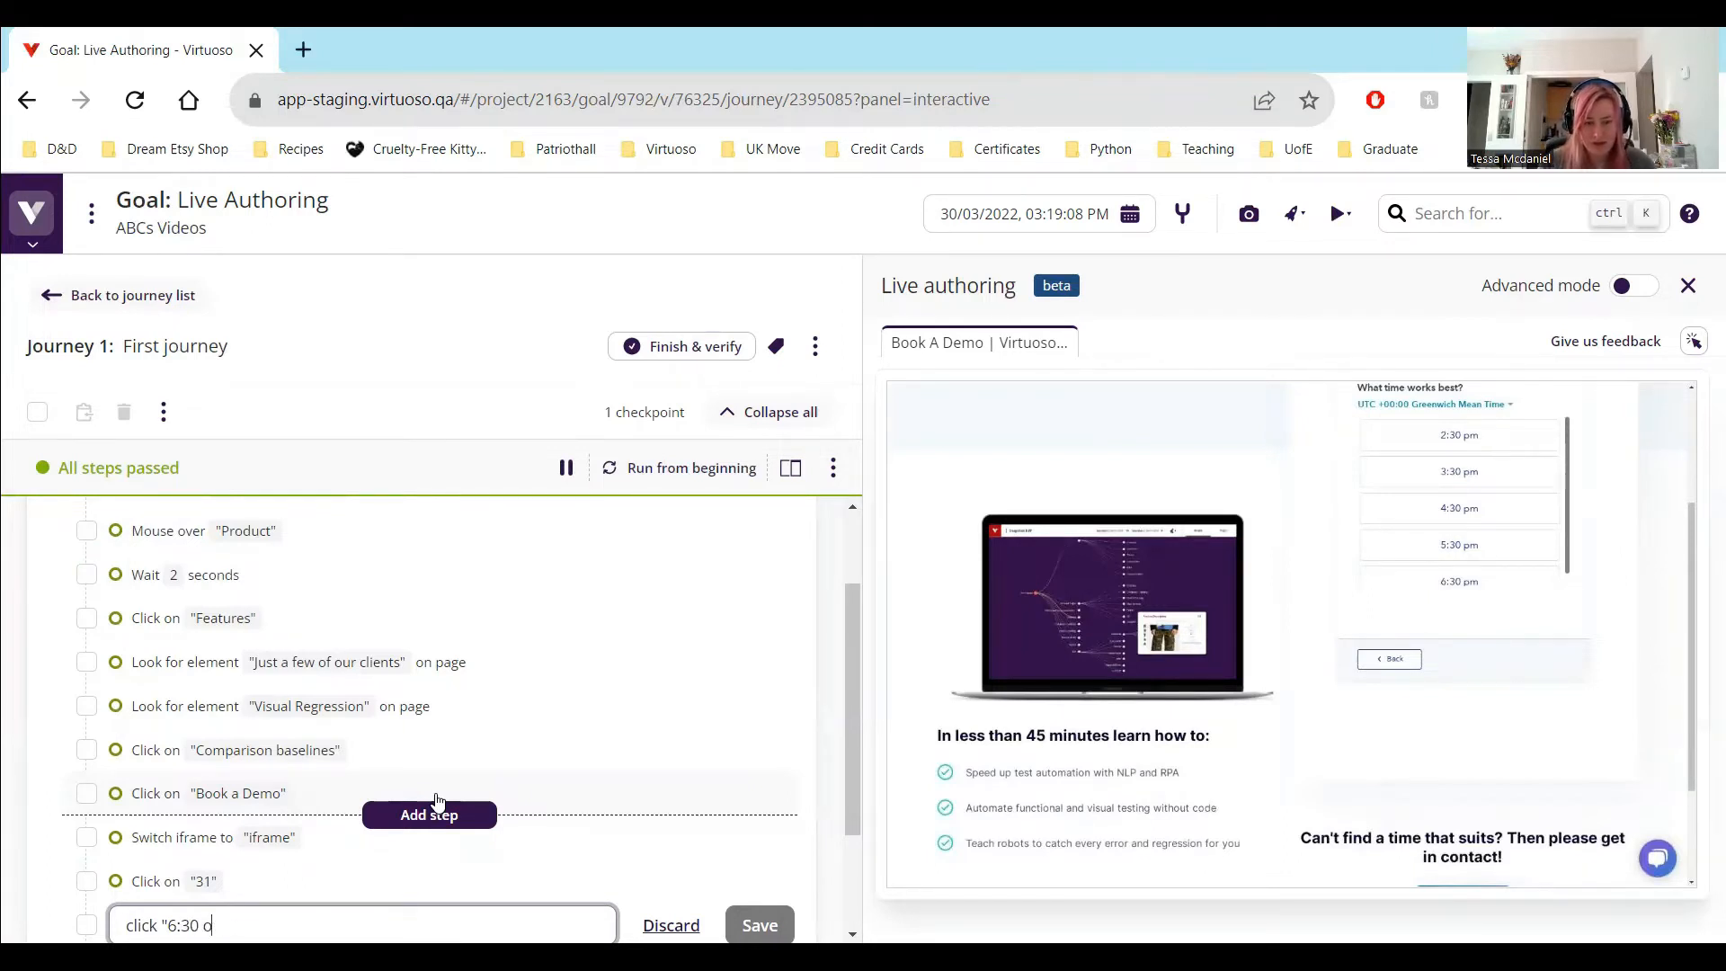
key("BackSpace")
type("pm\"")
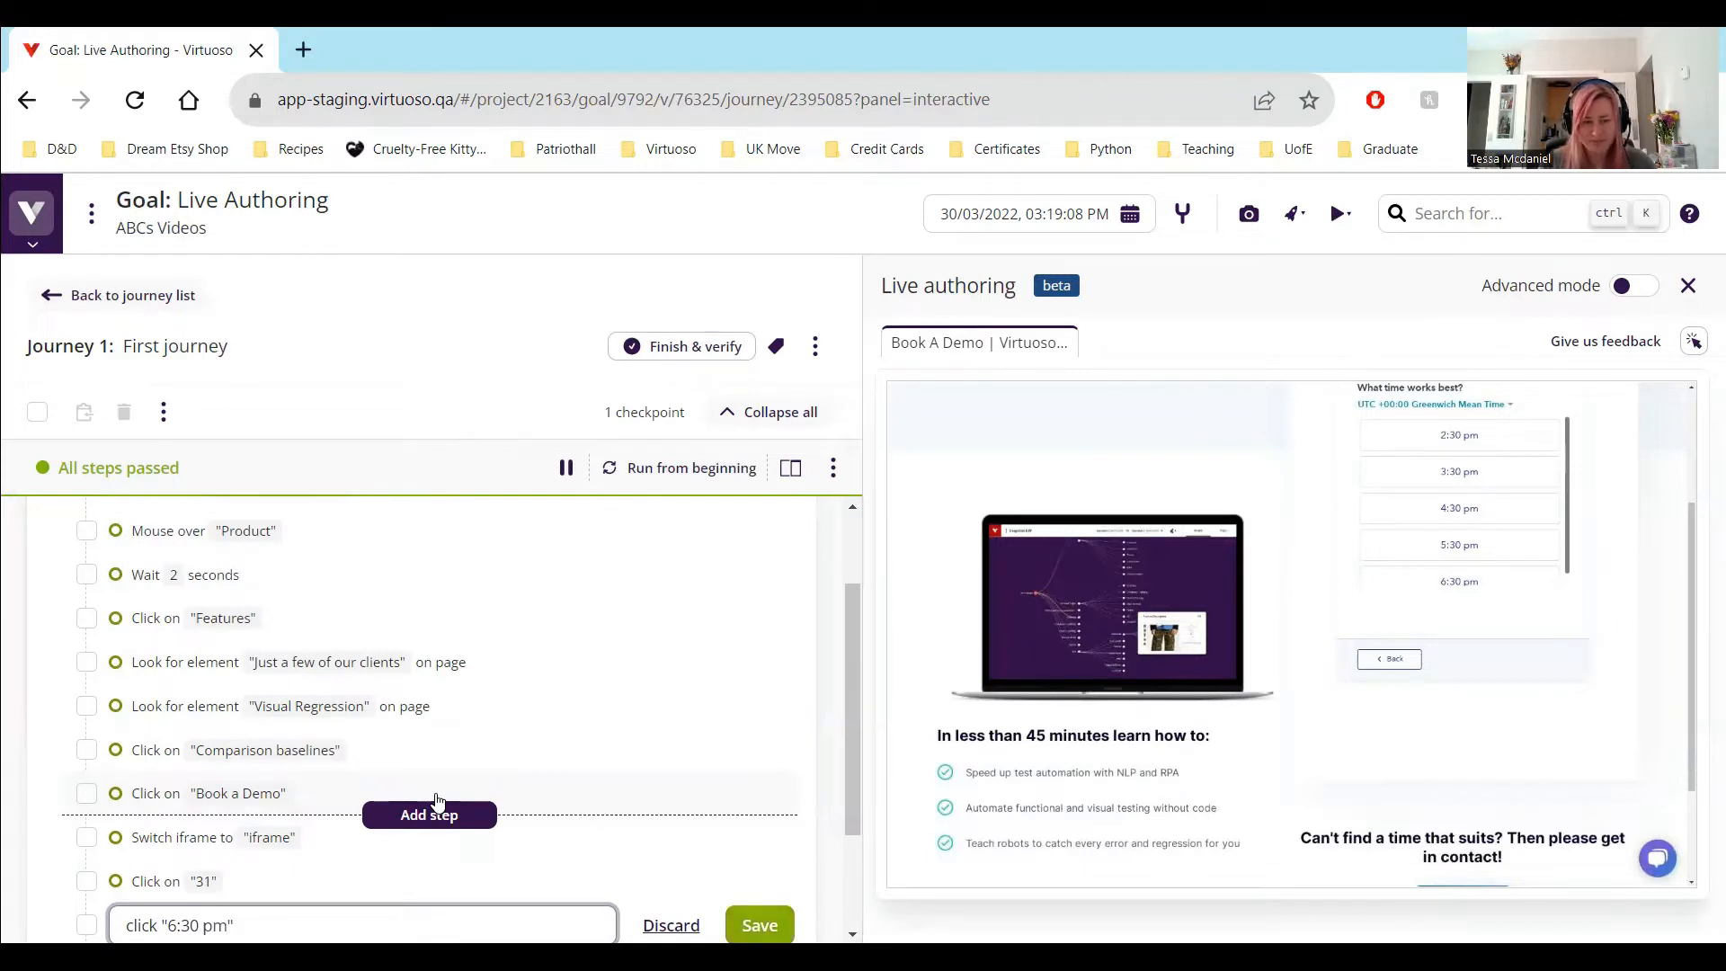
key("Return")
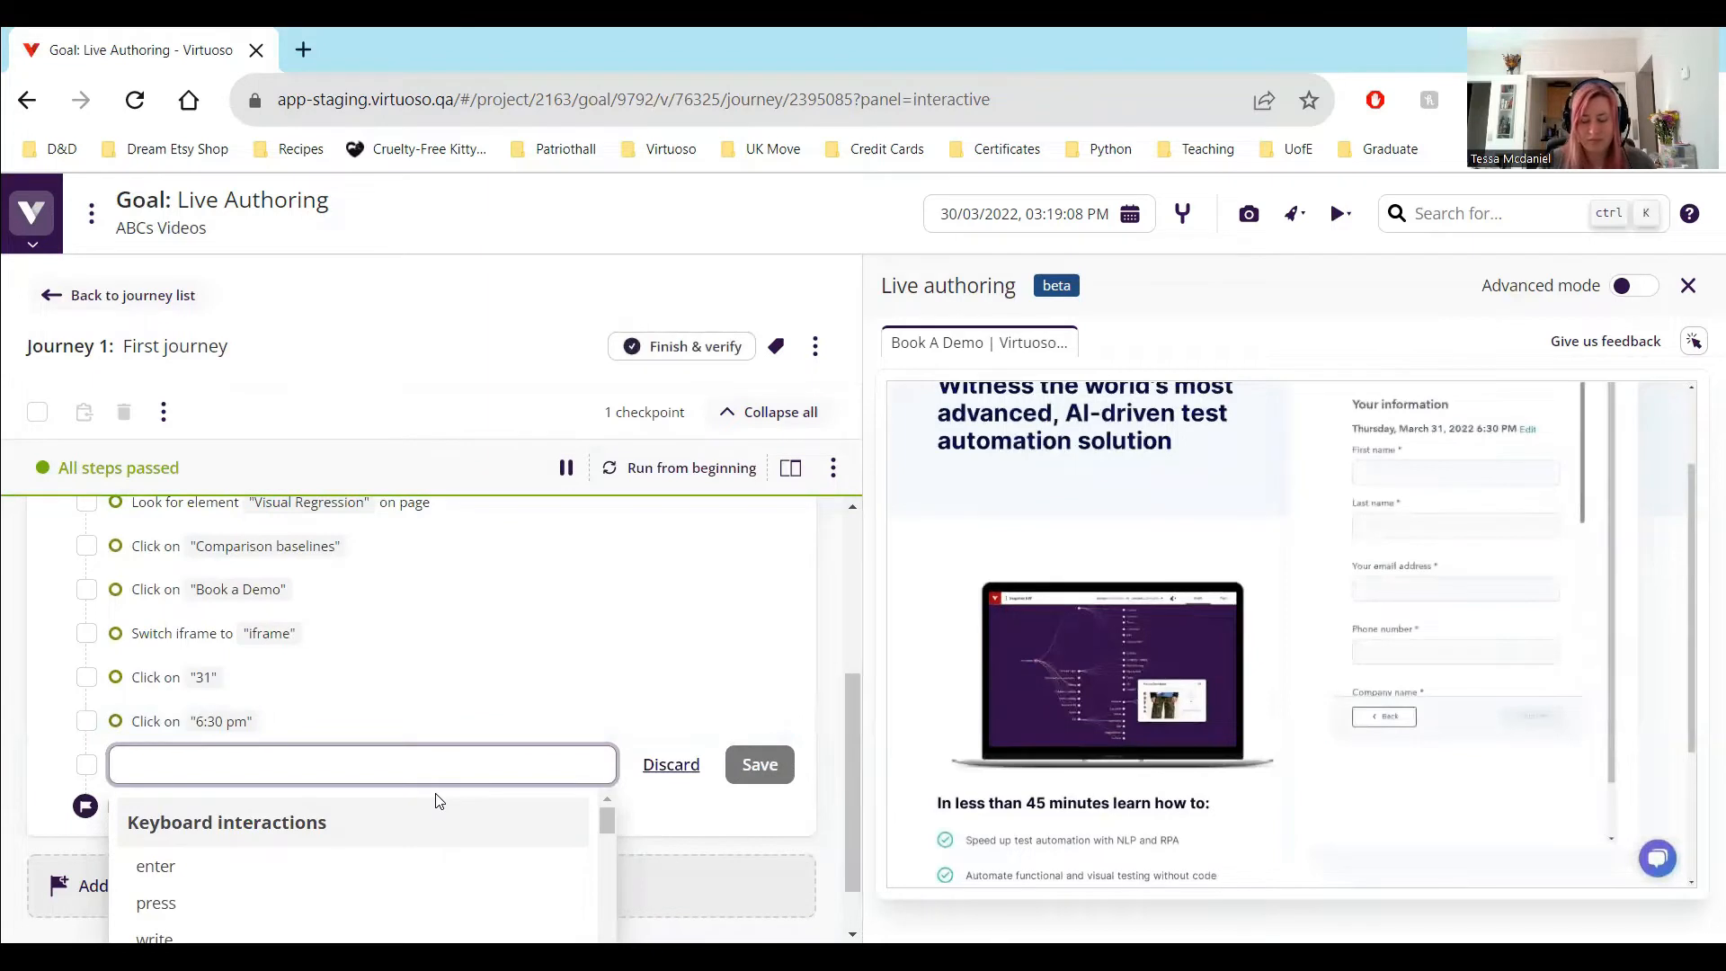
Add a test step after the "6:30 pm" step that types a sample first name in the "First name" field
type("type \"Te")
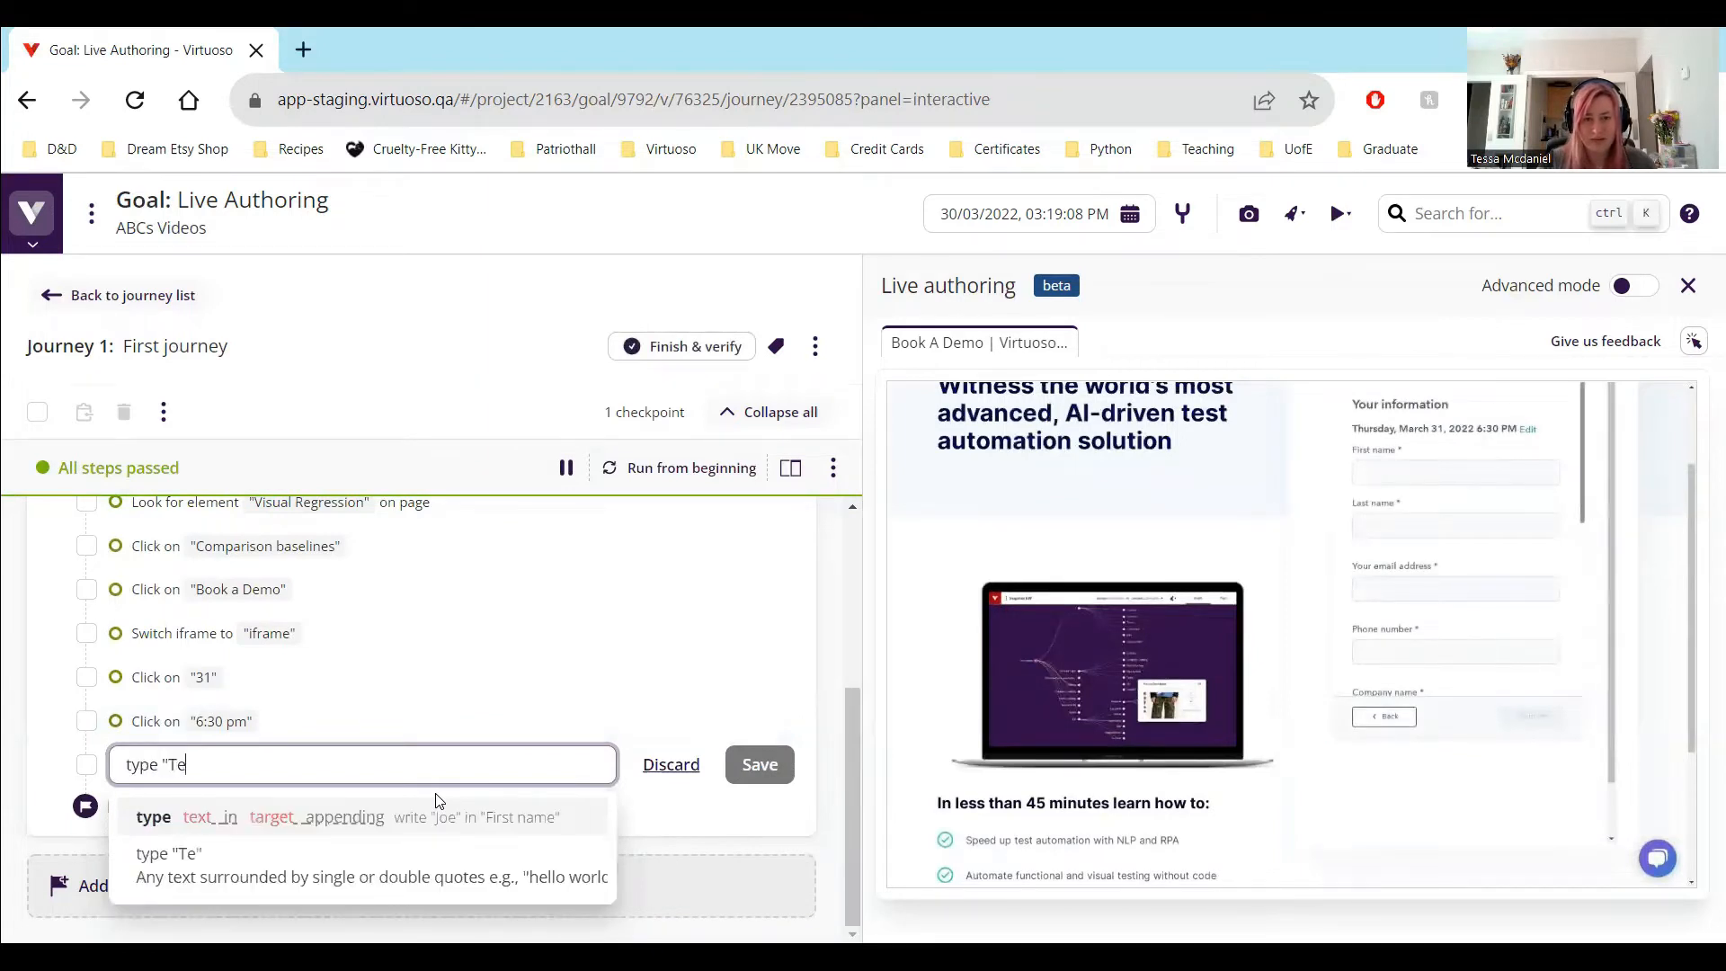
type("ssa\" in \"f")
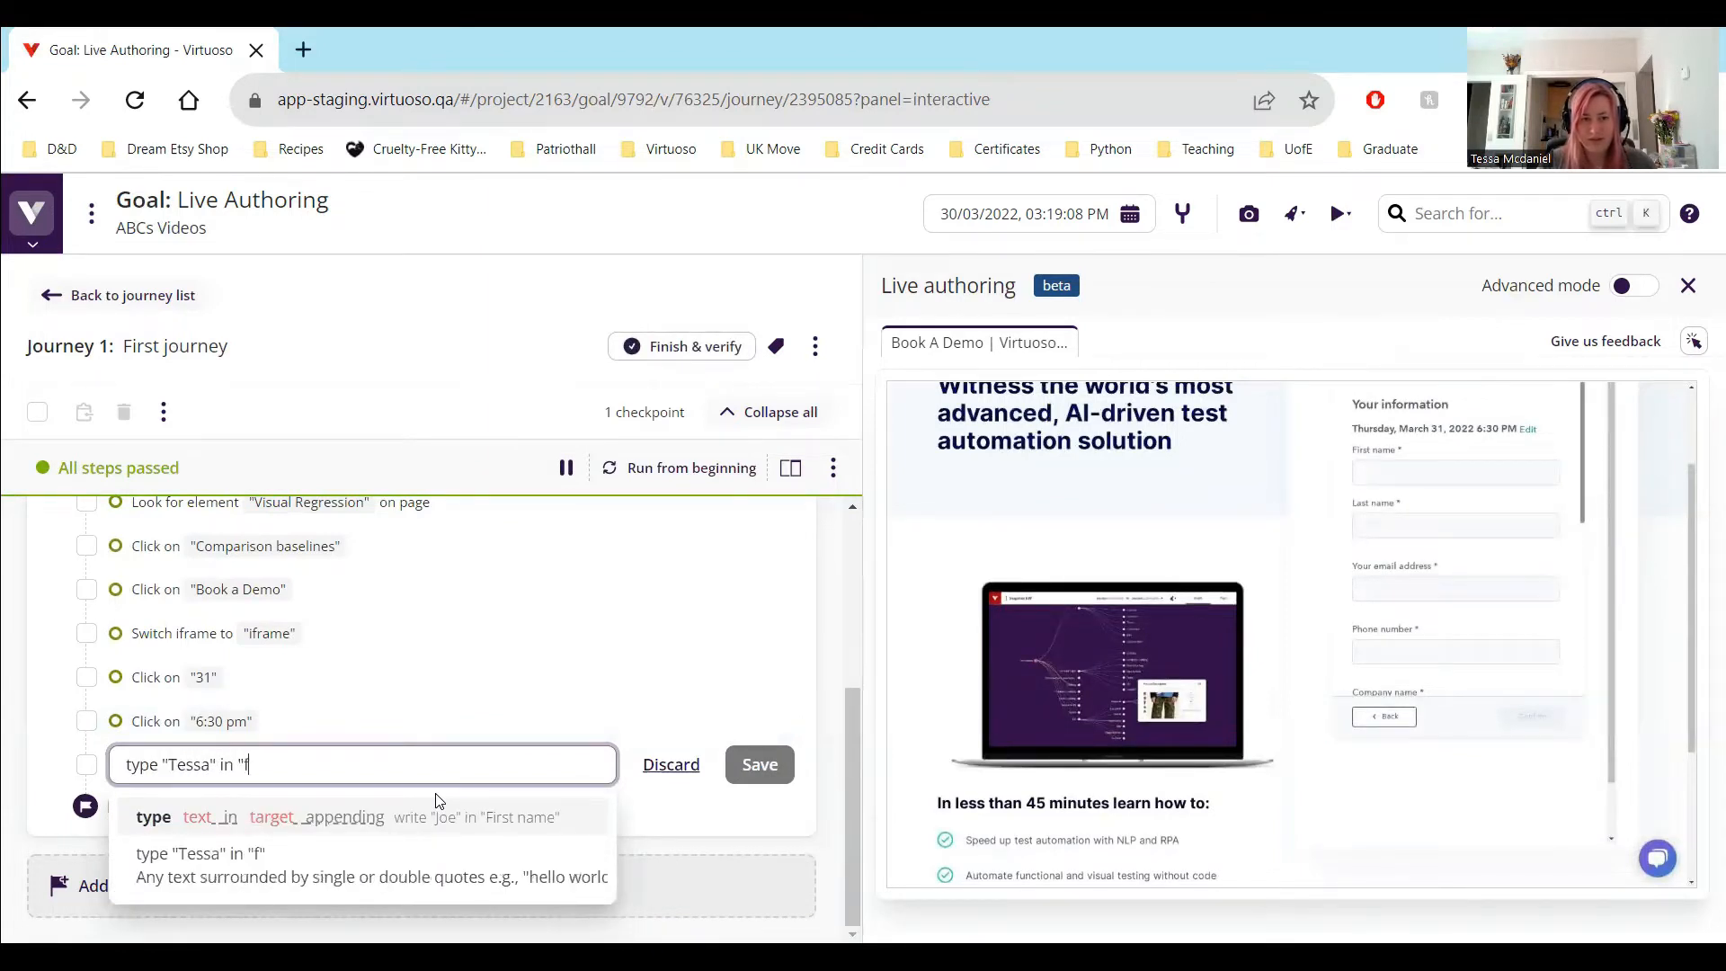
type("irst Nam")
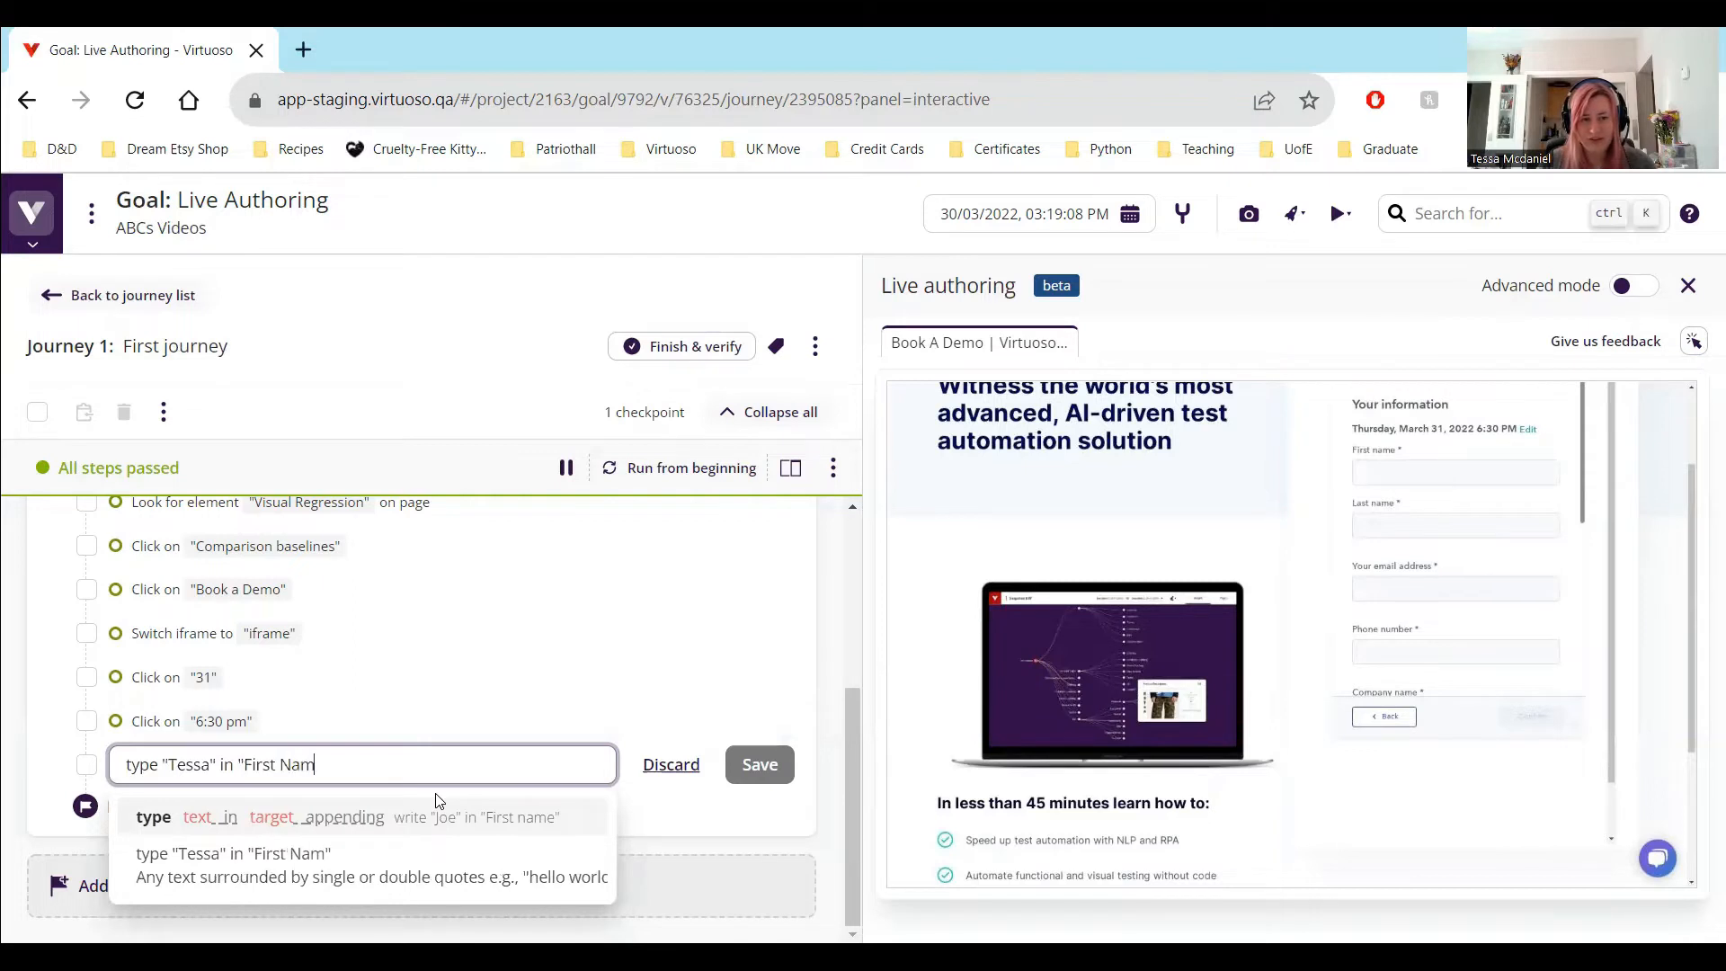
key("BackSpace")
key("BackSpace")
key("BackSpace")
type("name\"")
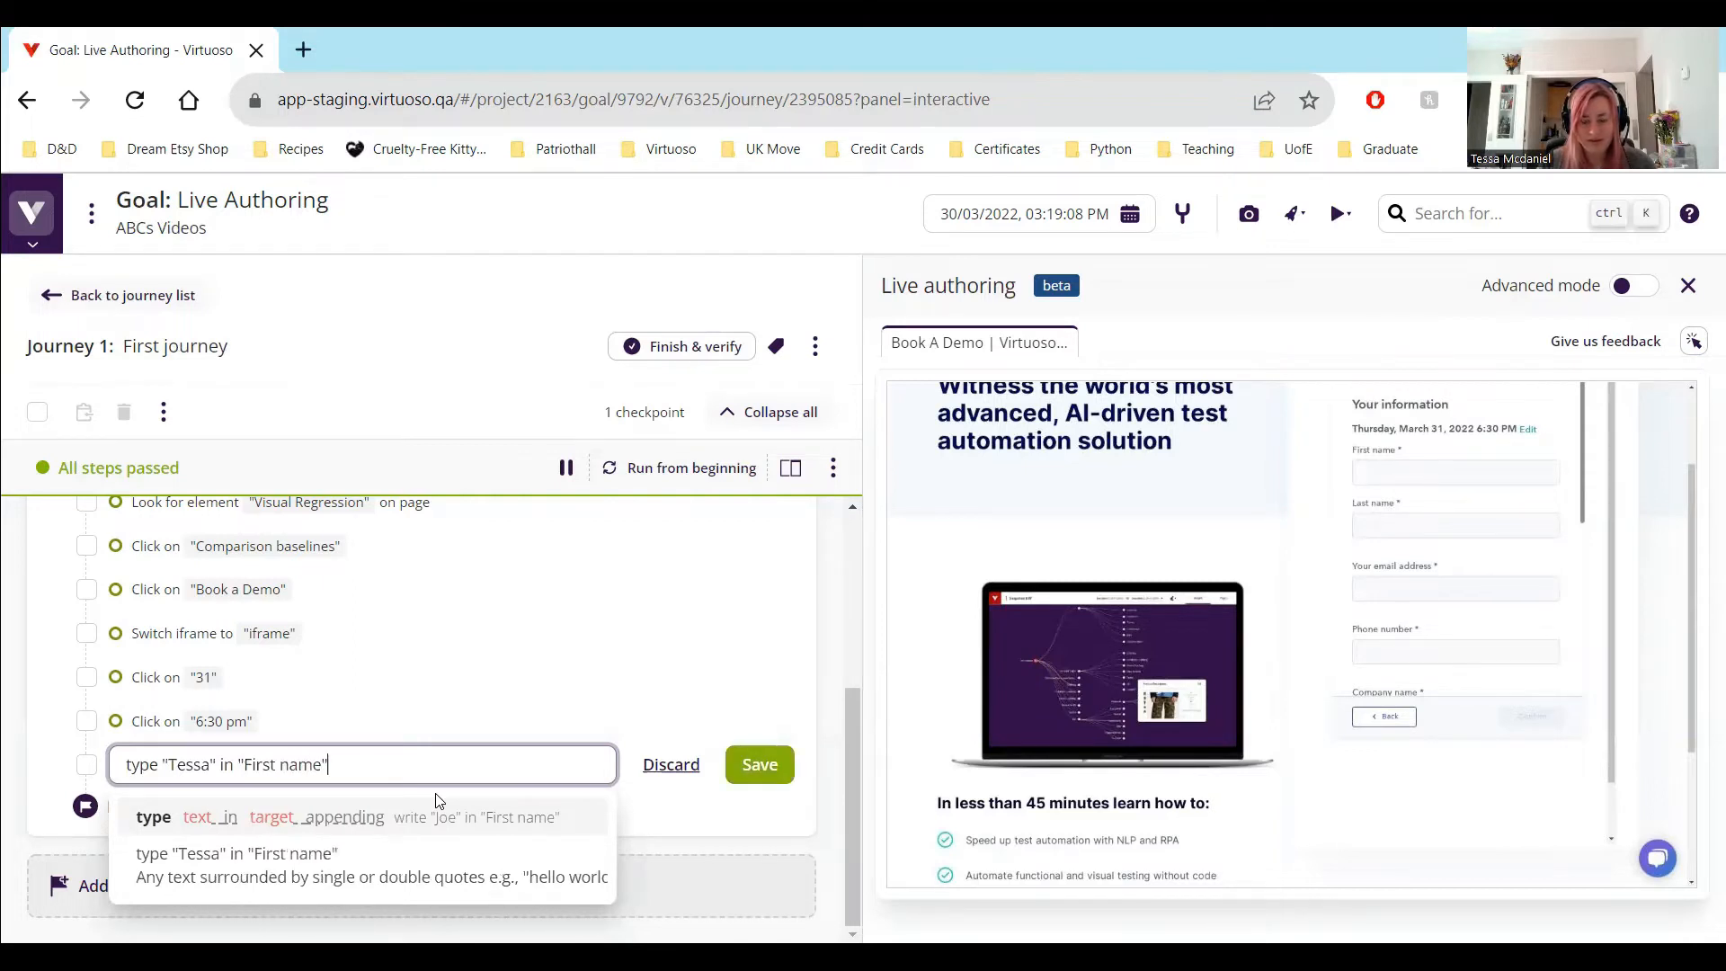
key("Return")
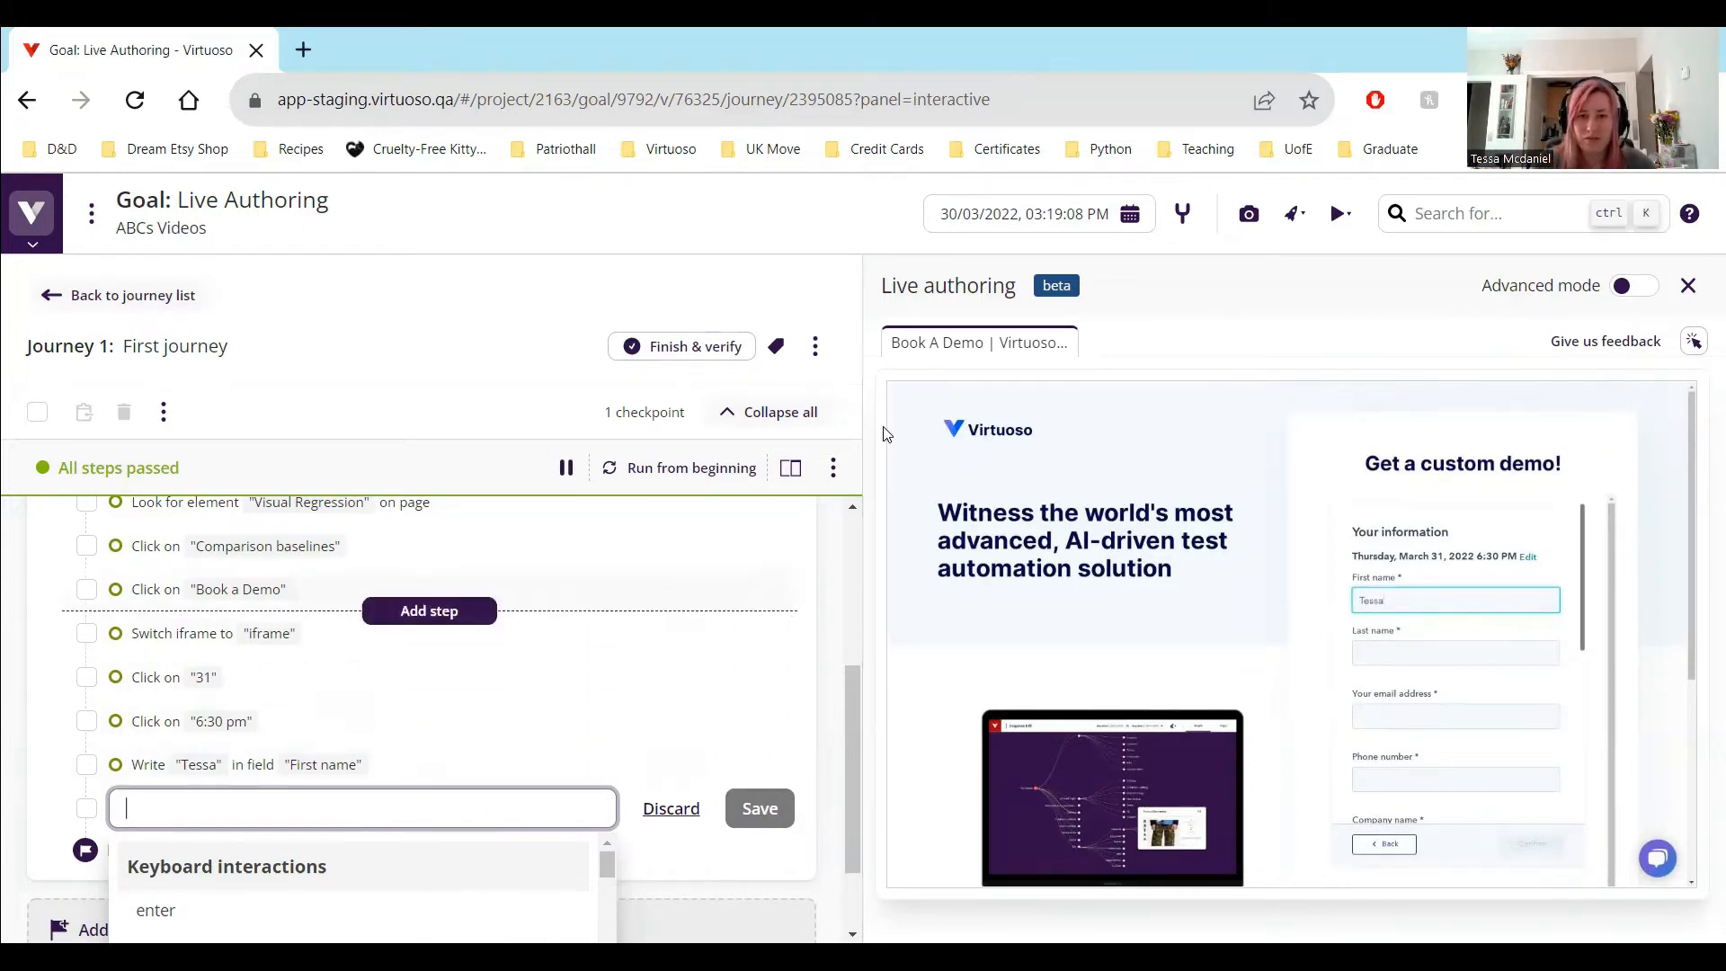
left_click(833, 470)
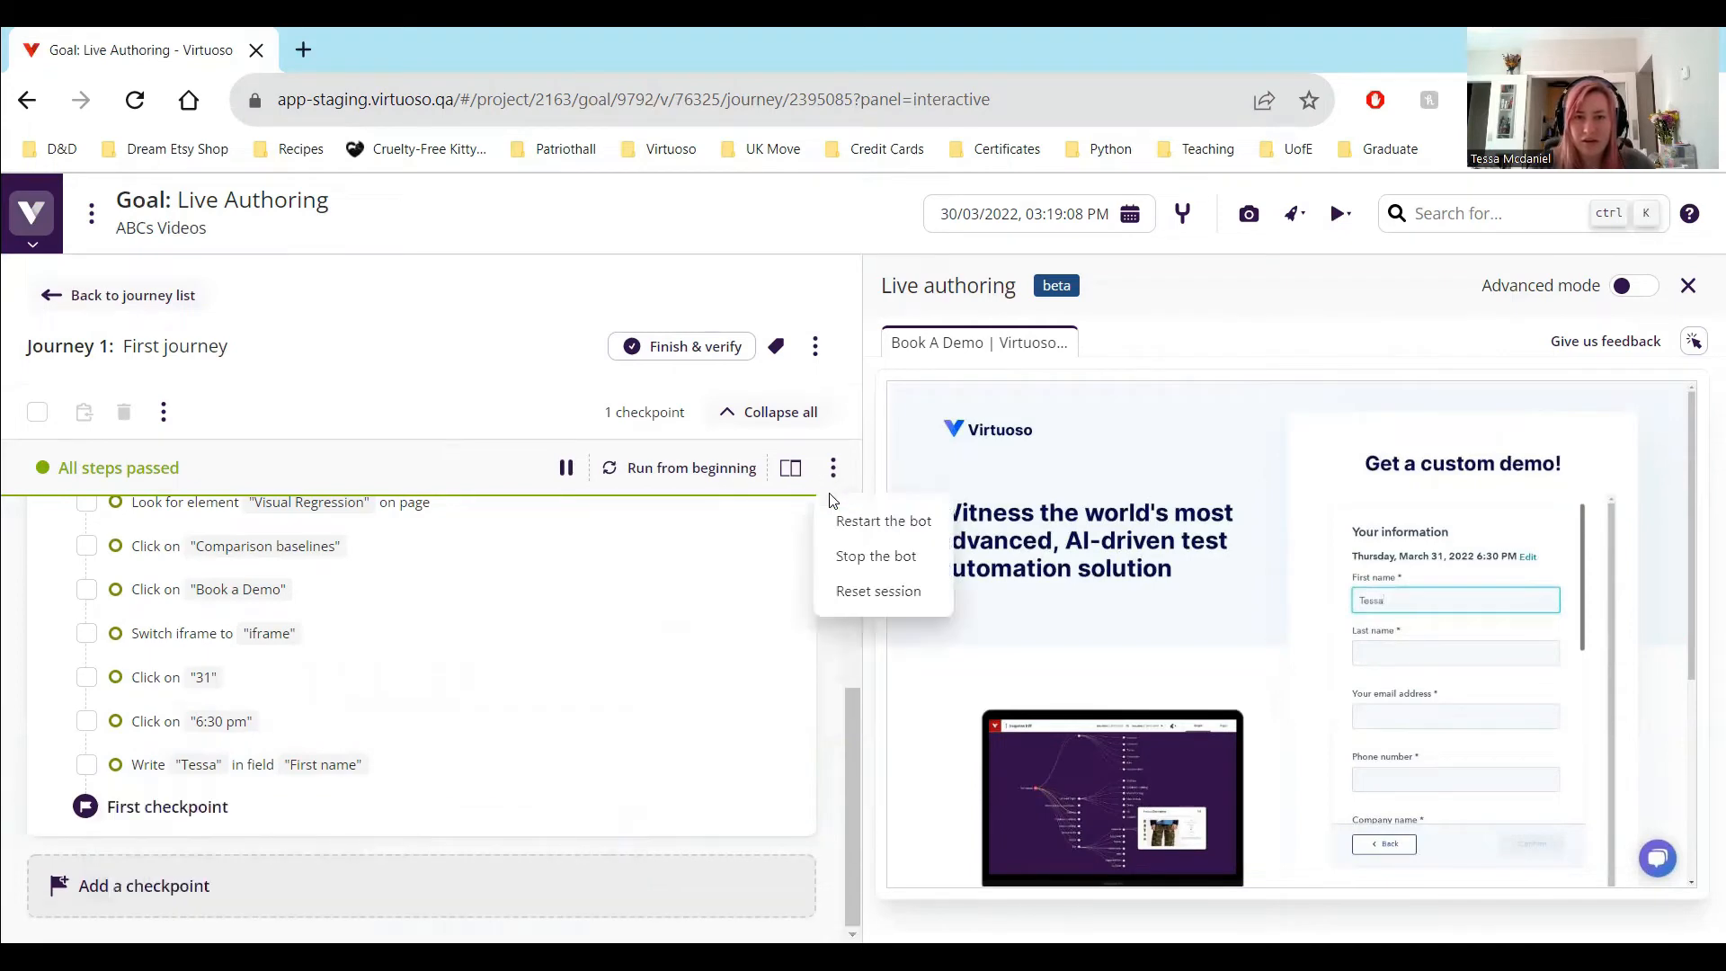
left_click(816, 348)
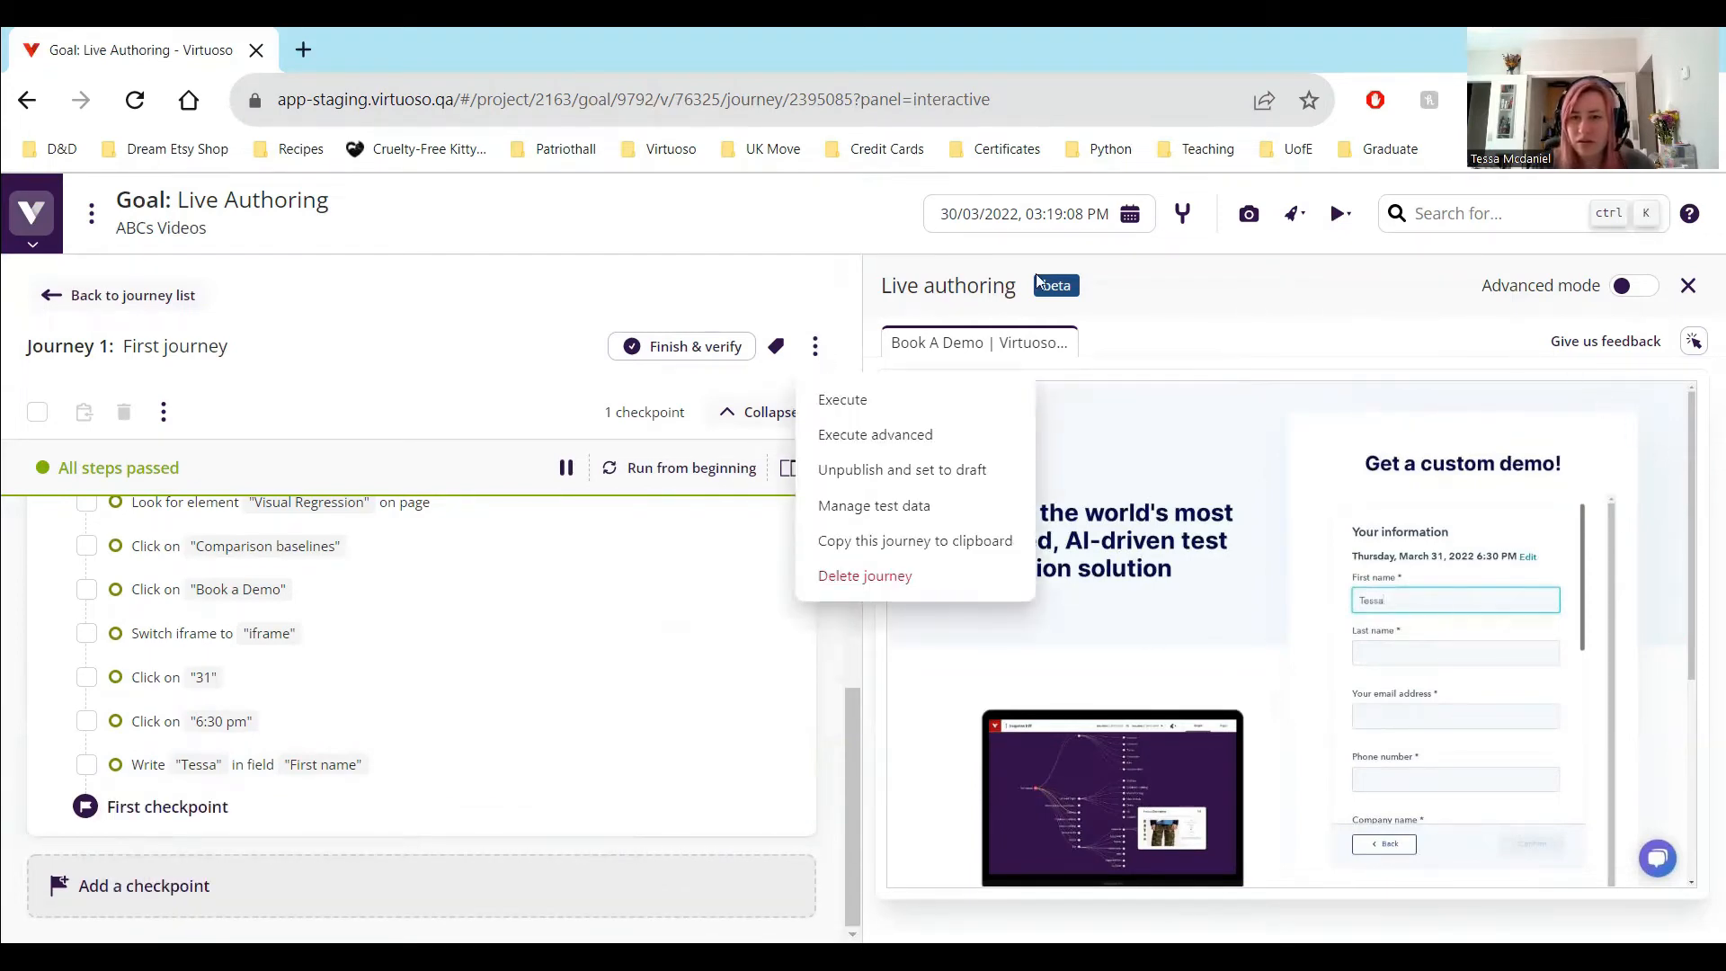
left_click(908, 239)
Switch on Advanced mode, examine the preview page's DevTools from Elements through Application, and switch Advanced mode off again
left_click(1628, 288)
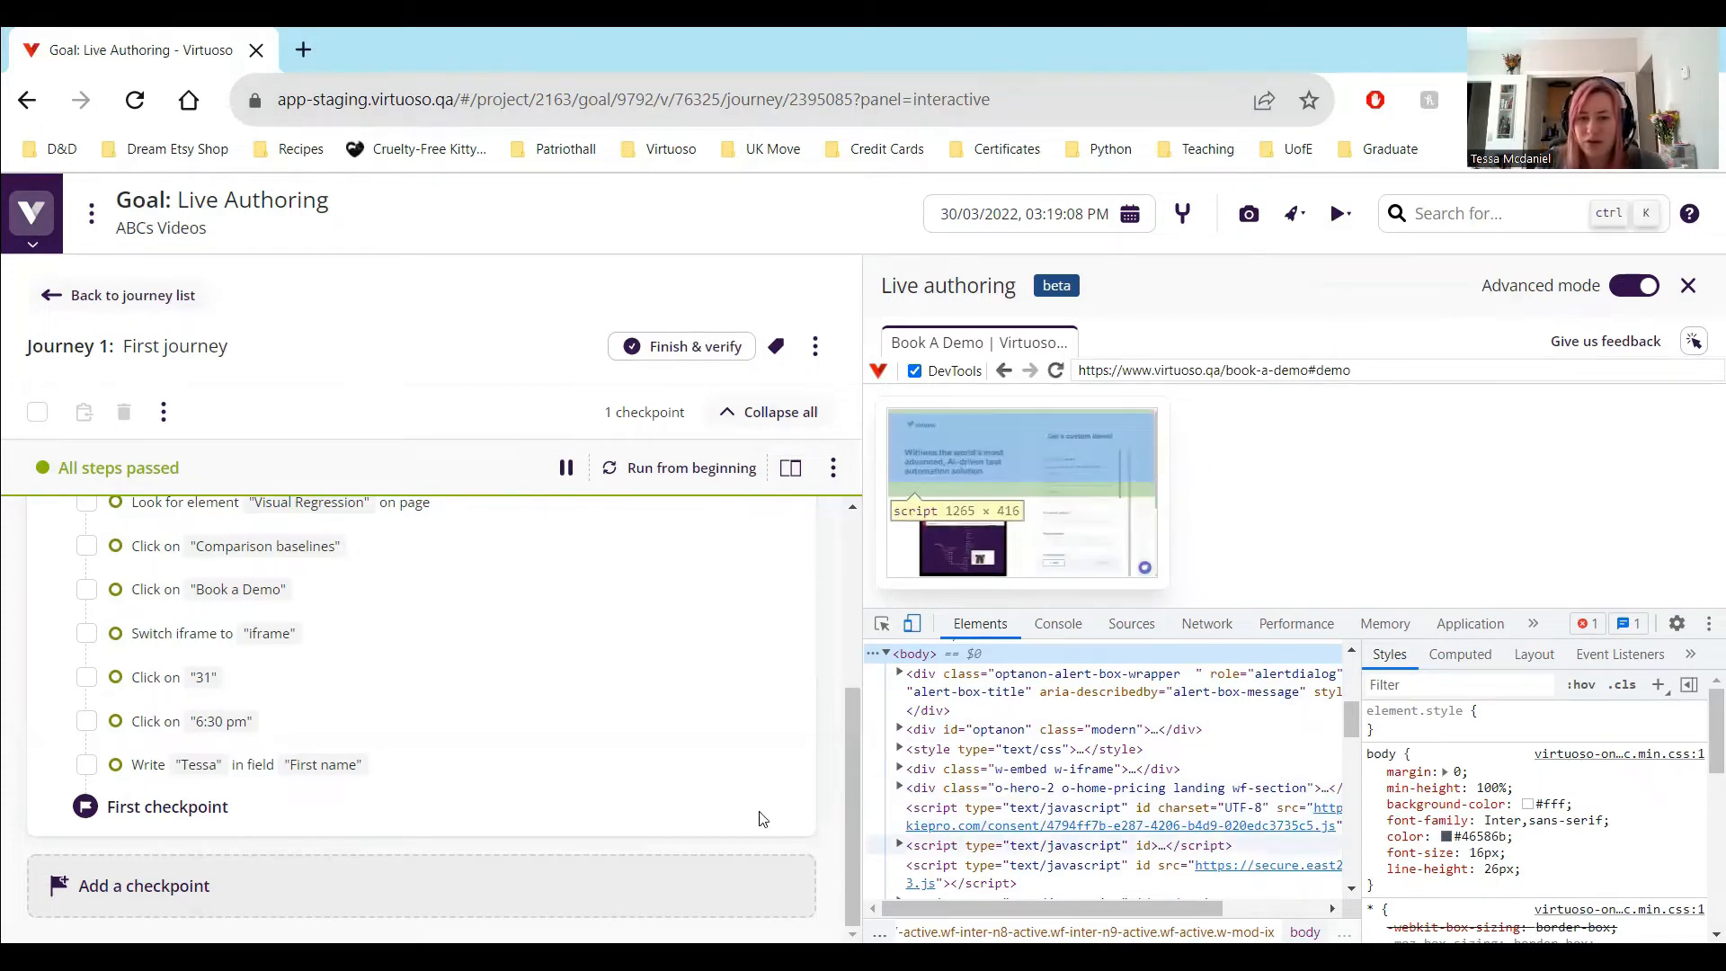
mouse_move(289, 737)
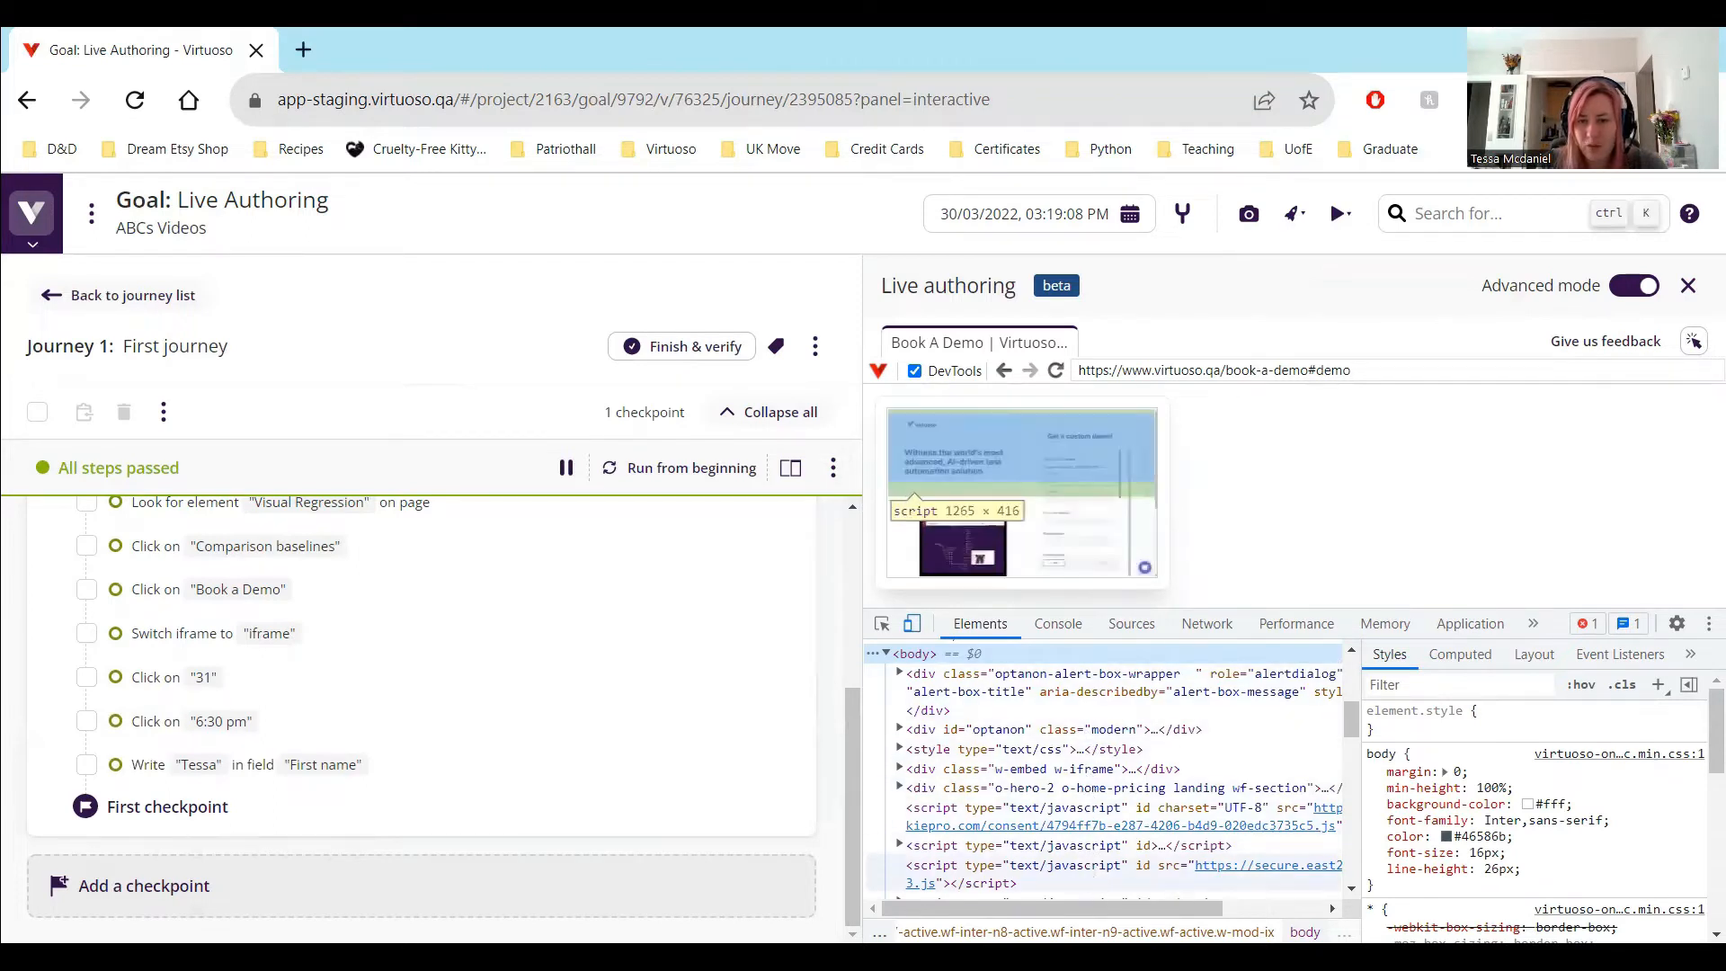
left_click(1078, 627)
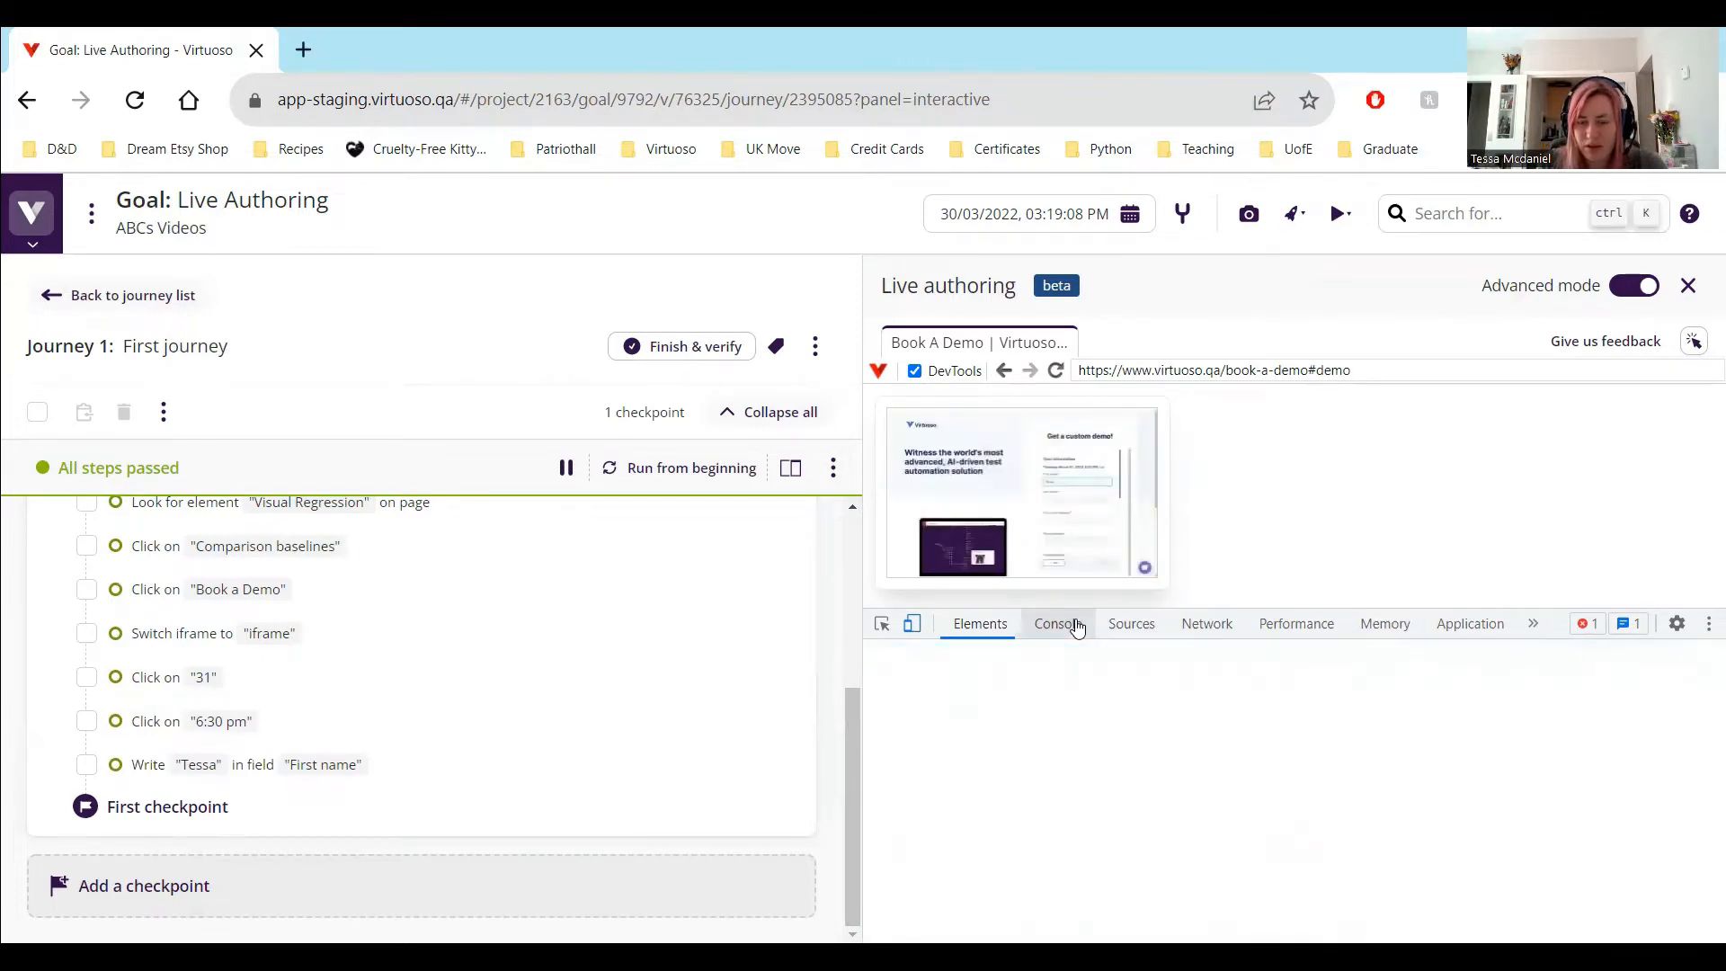
left_click(1131, 624)
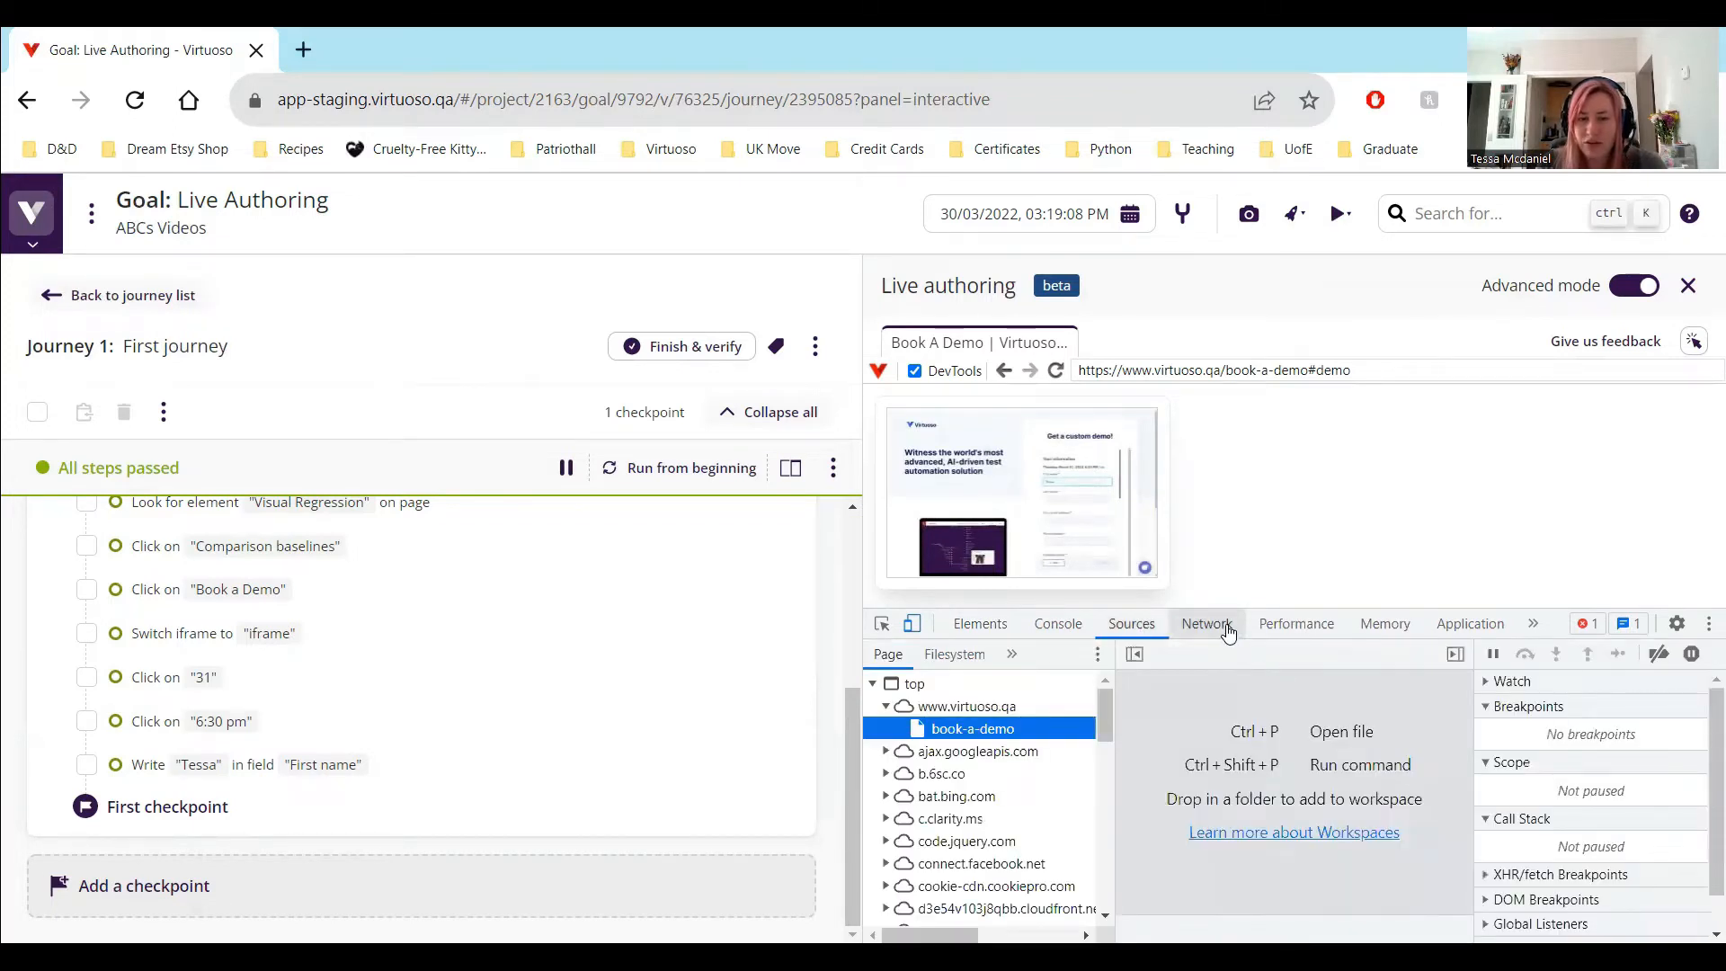
left_click(1209, 627)
left_click(1269, 634)
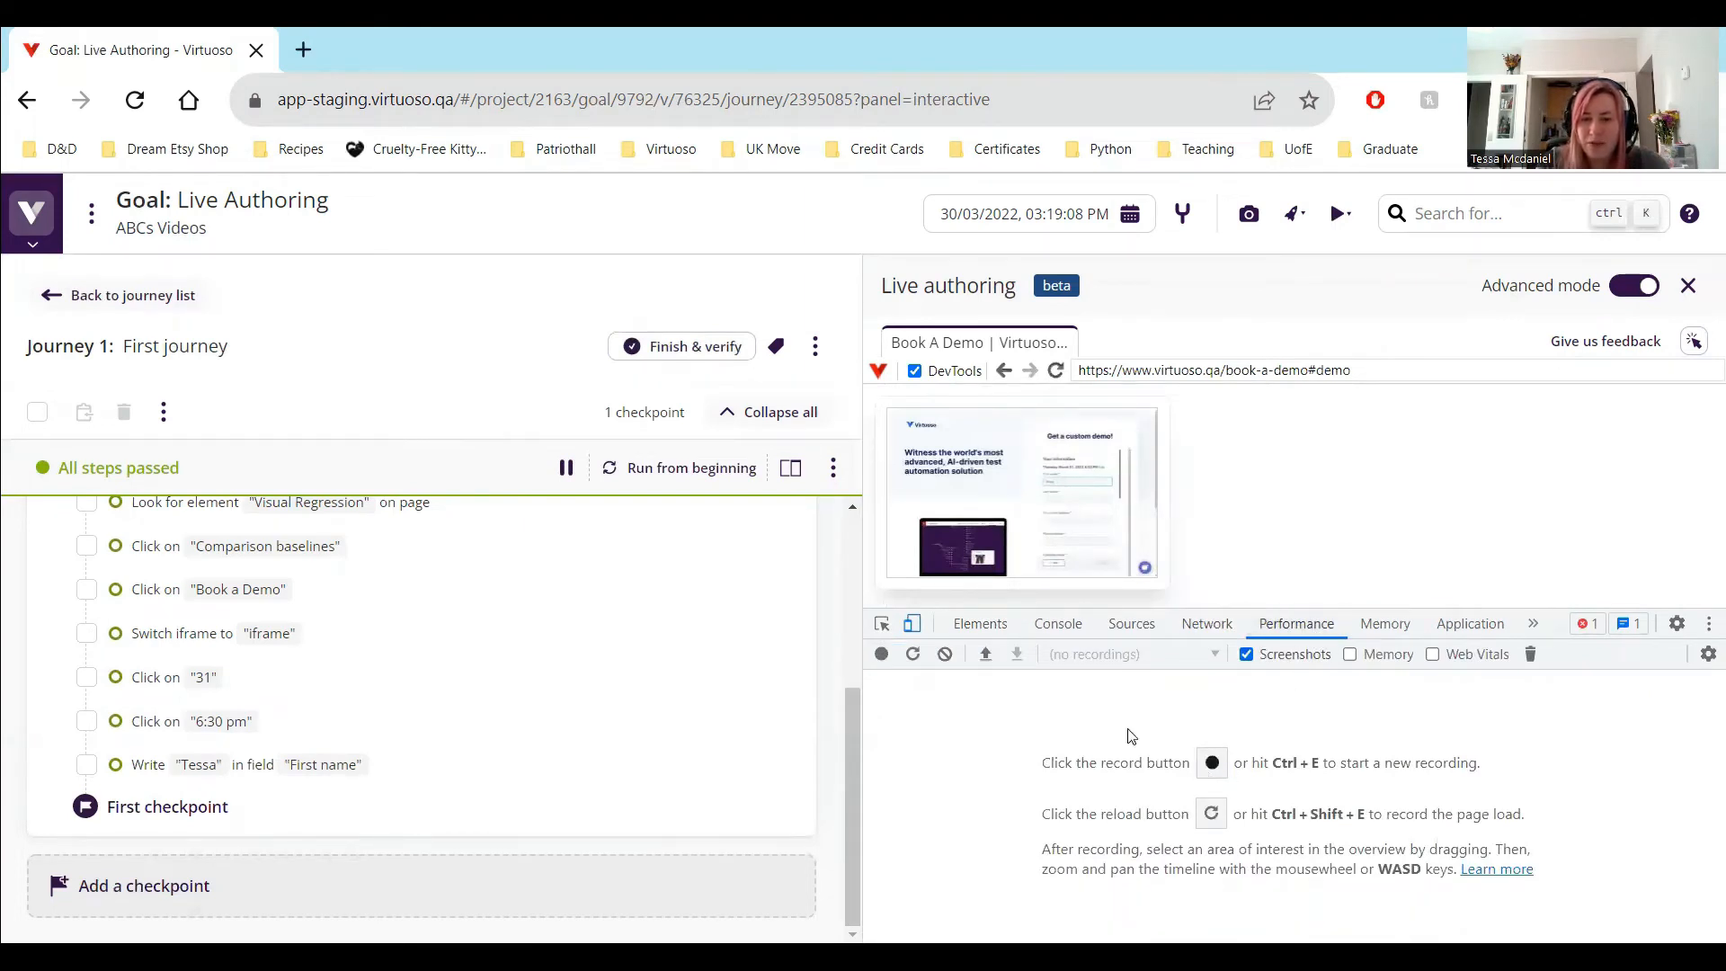
left_click(980, 623)
left_click(1532, 625)
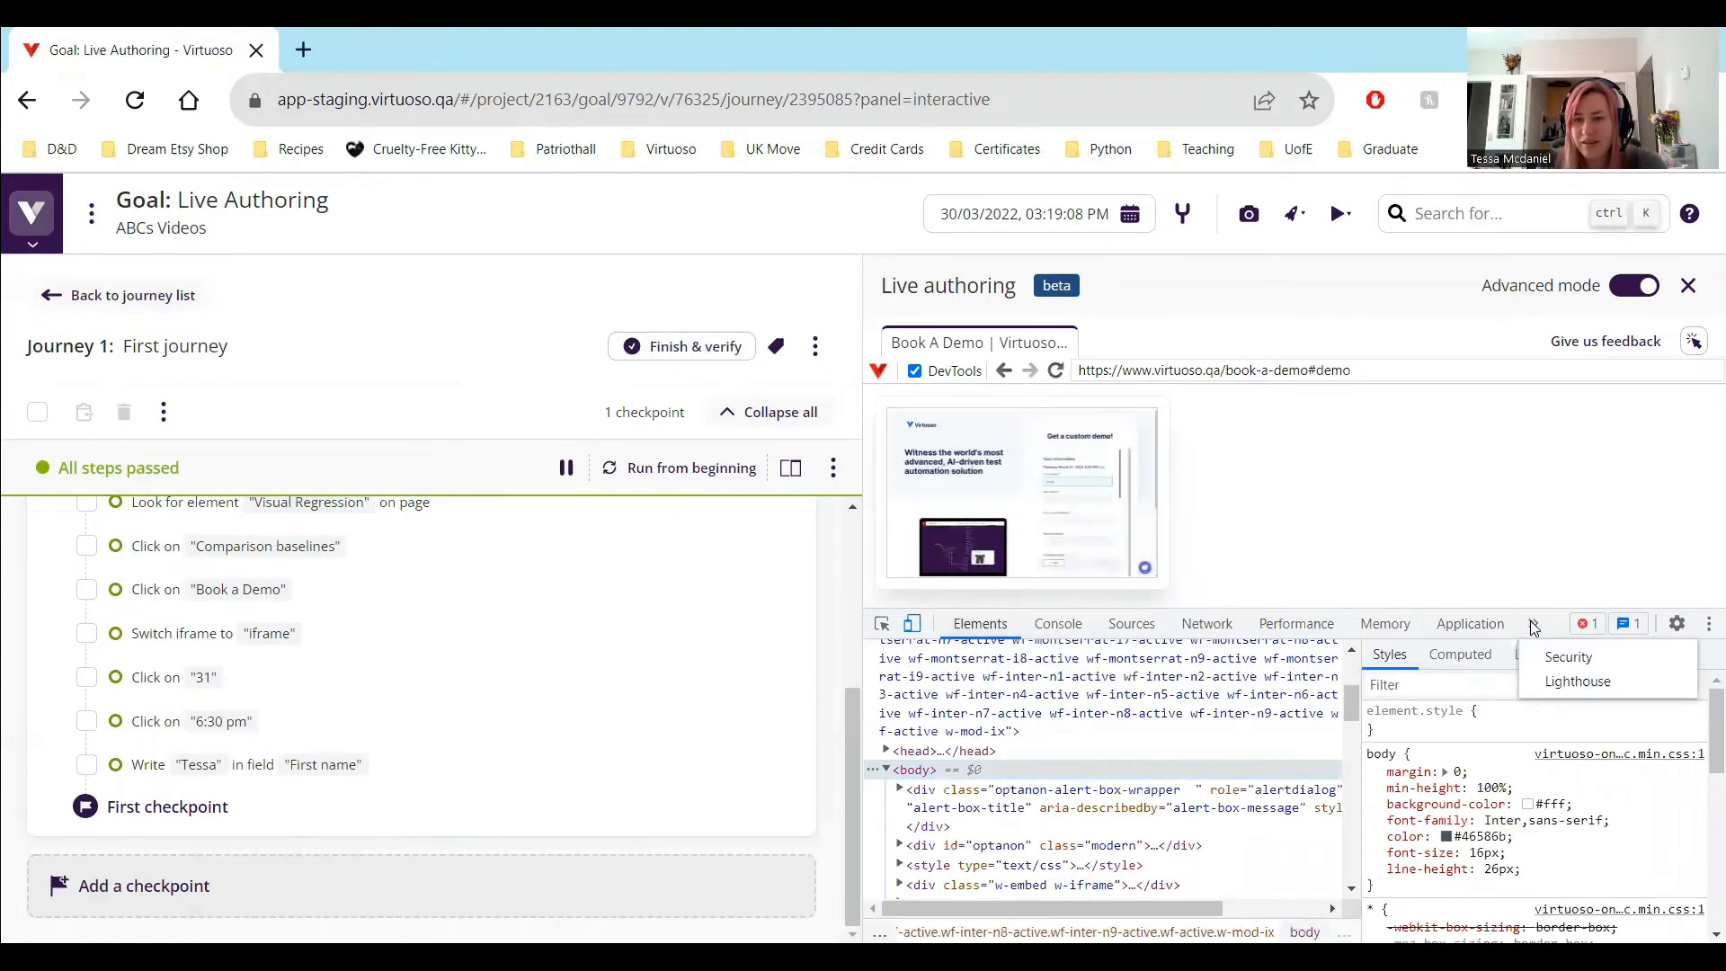
left_click(1472, 627)
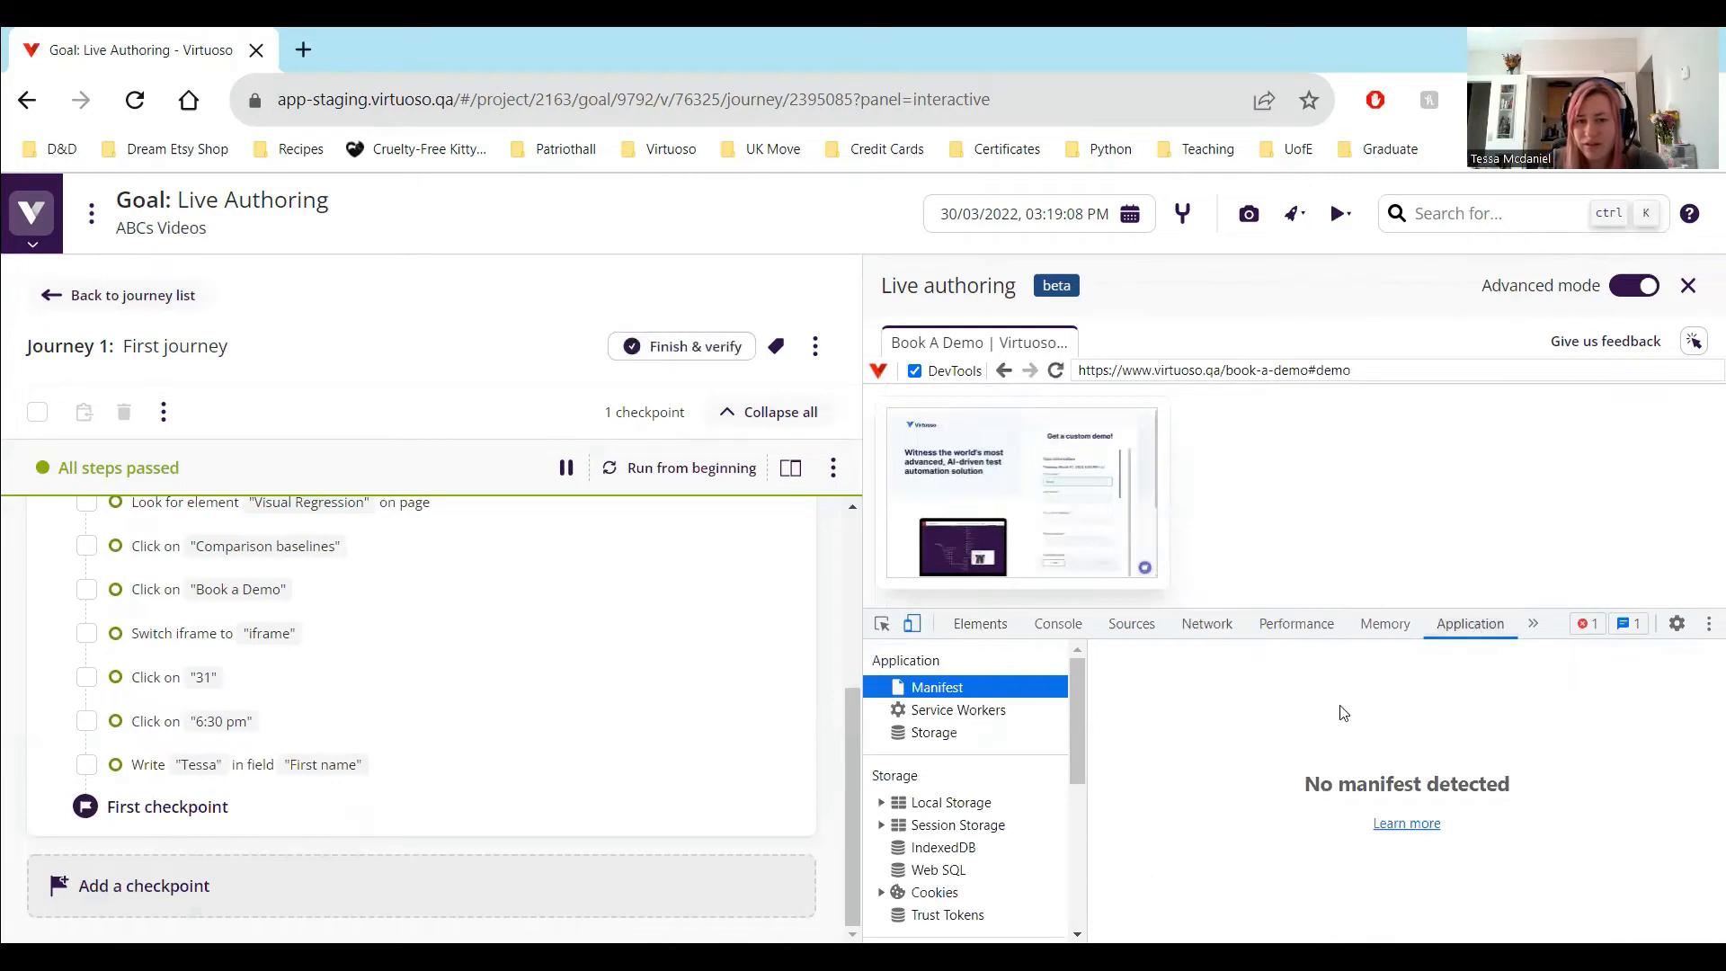
left_click(1635, 286)
Add the test step navigate to "rocketshop.virtuoso.qa" after the "First name" step
mouse_move(270, 820)
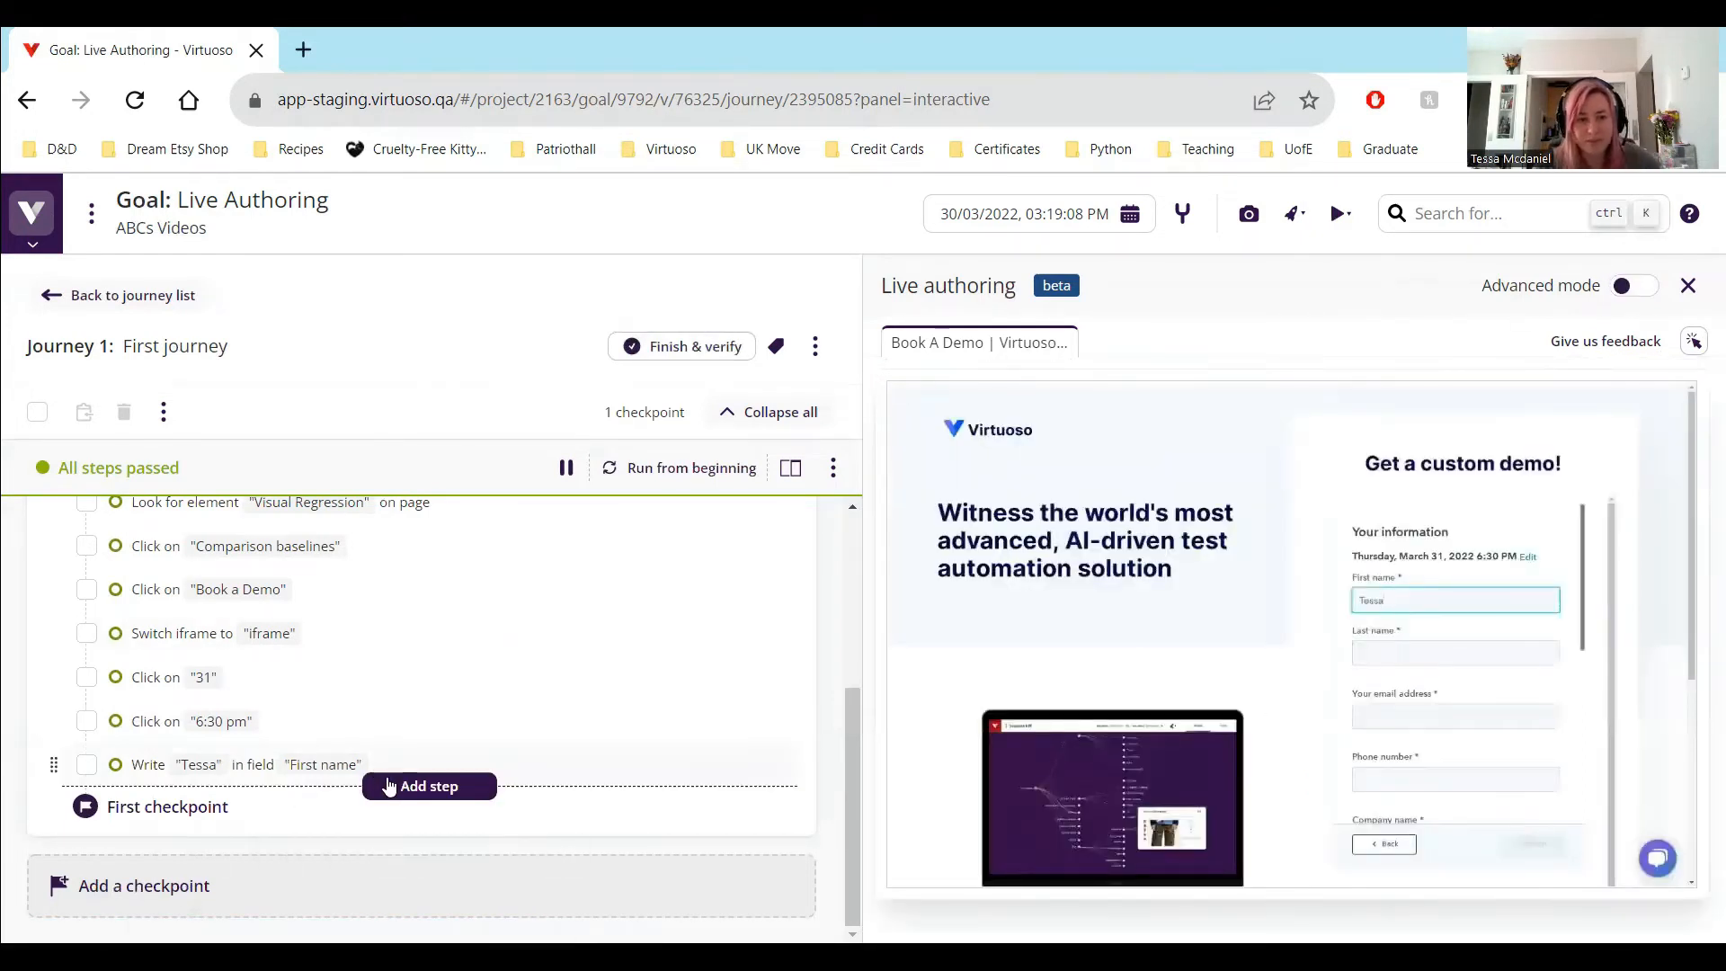
left_click(400, 779)
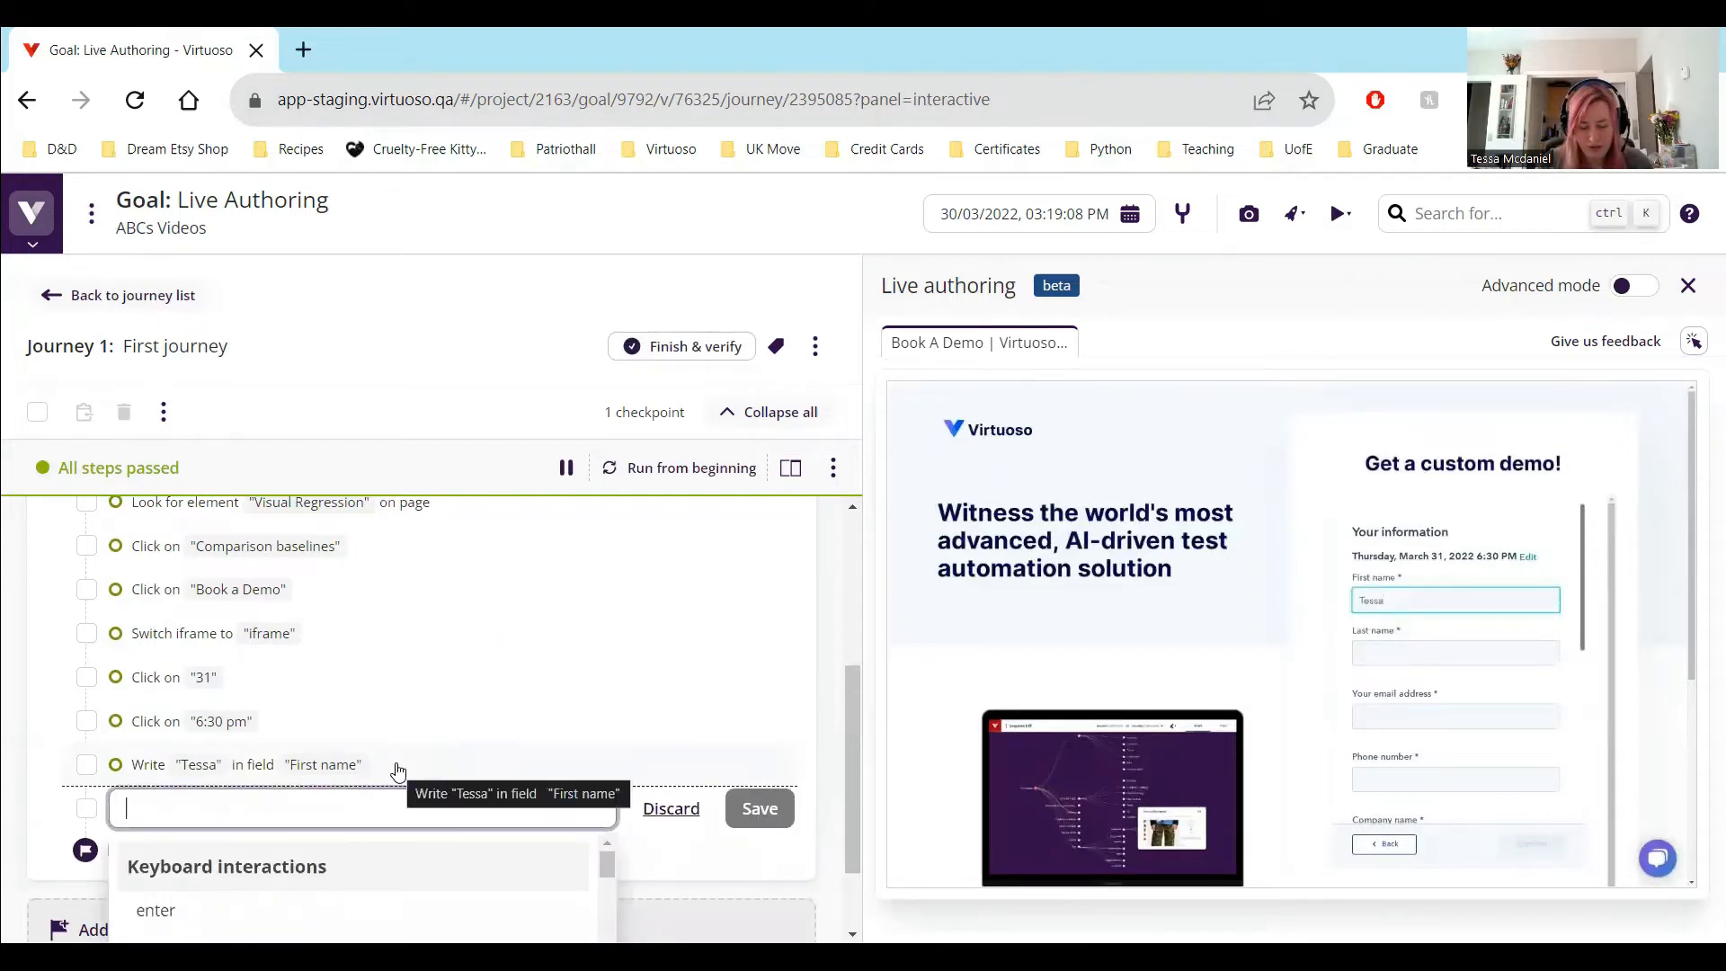
type("native")
key("BackSpace")
key("BackSpace")
key("BackSpace")
key("BackSpace")
type("vig")
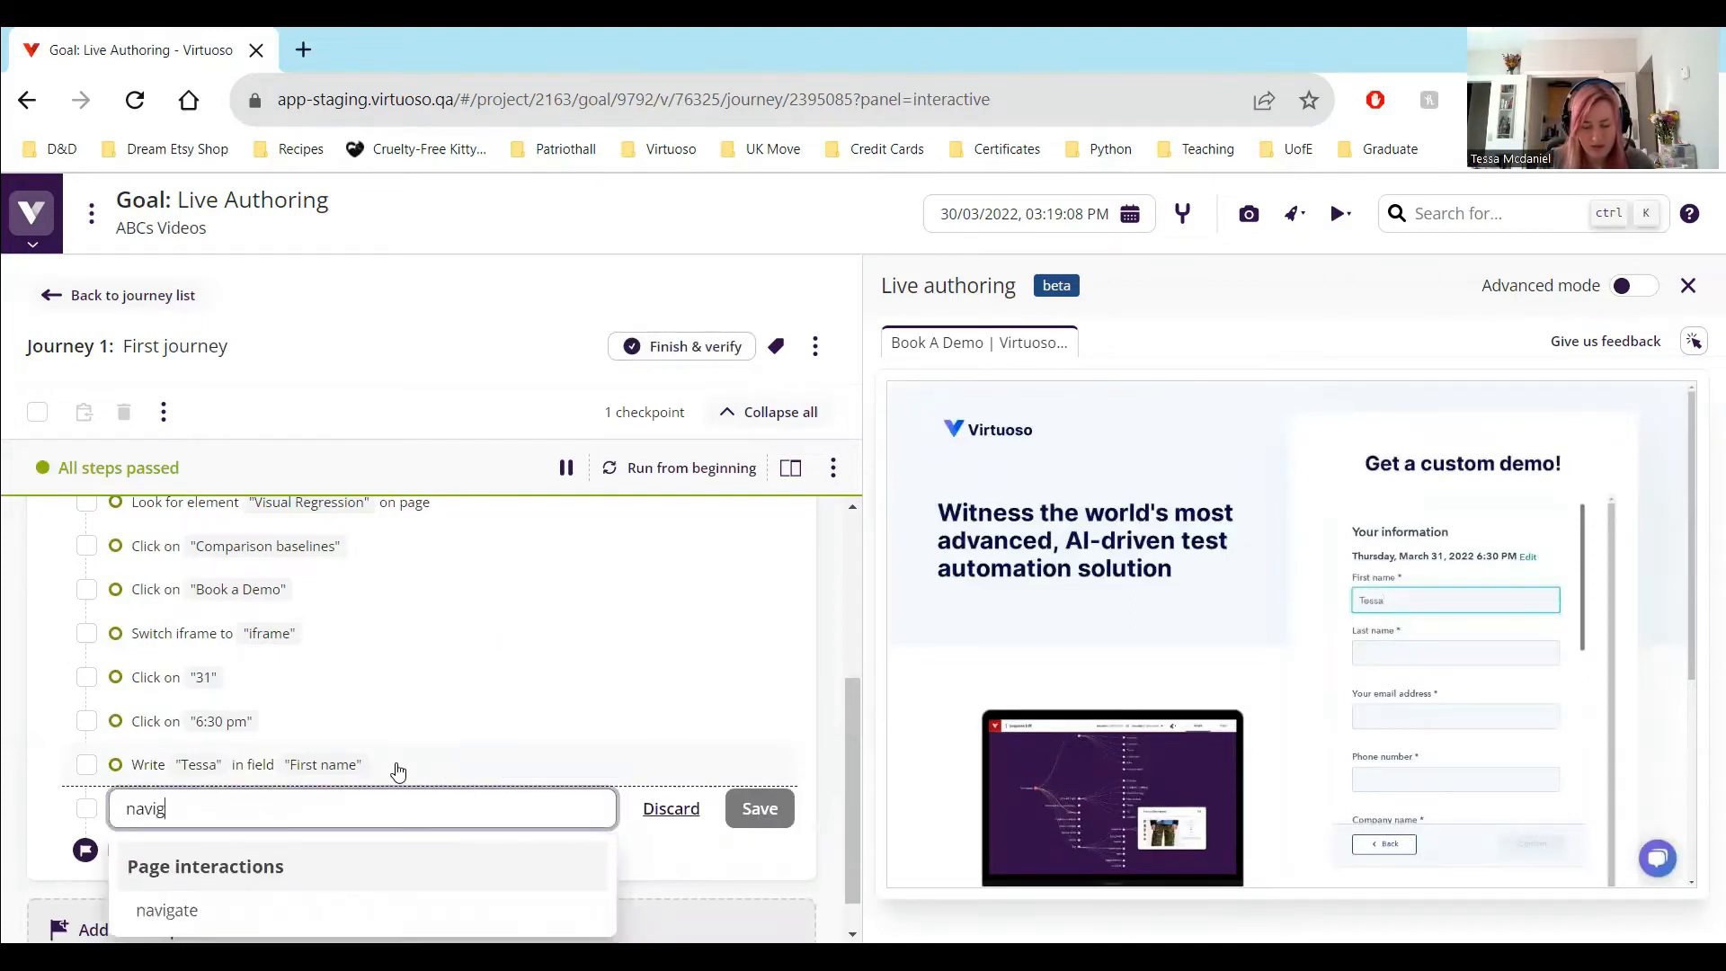
type("ate to \"rocketshiup")
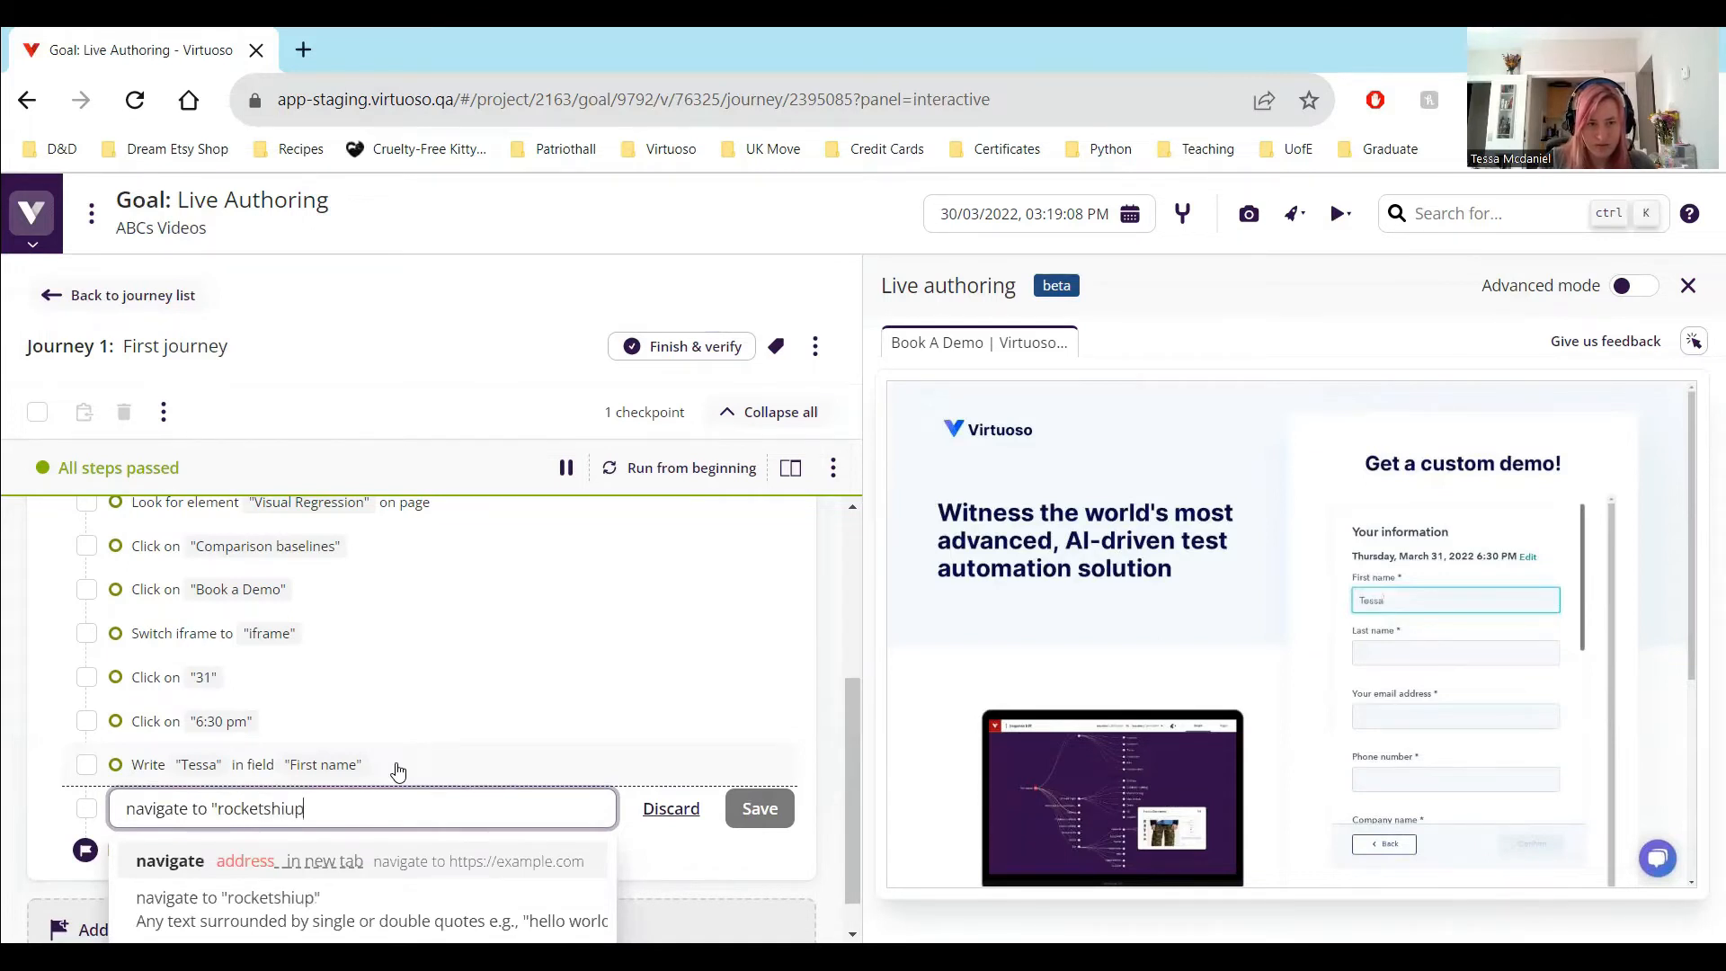
key("BackSpace")
key("BackSpace")
key("BackSpace")
type("op.virt")
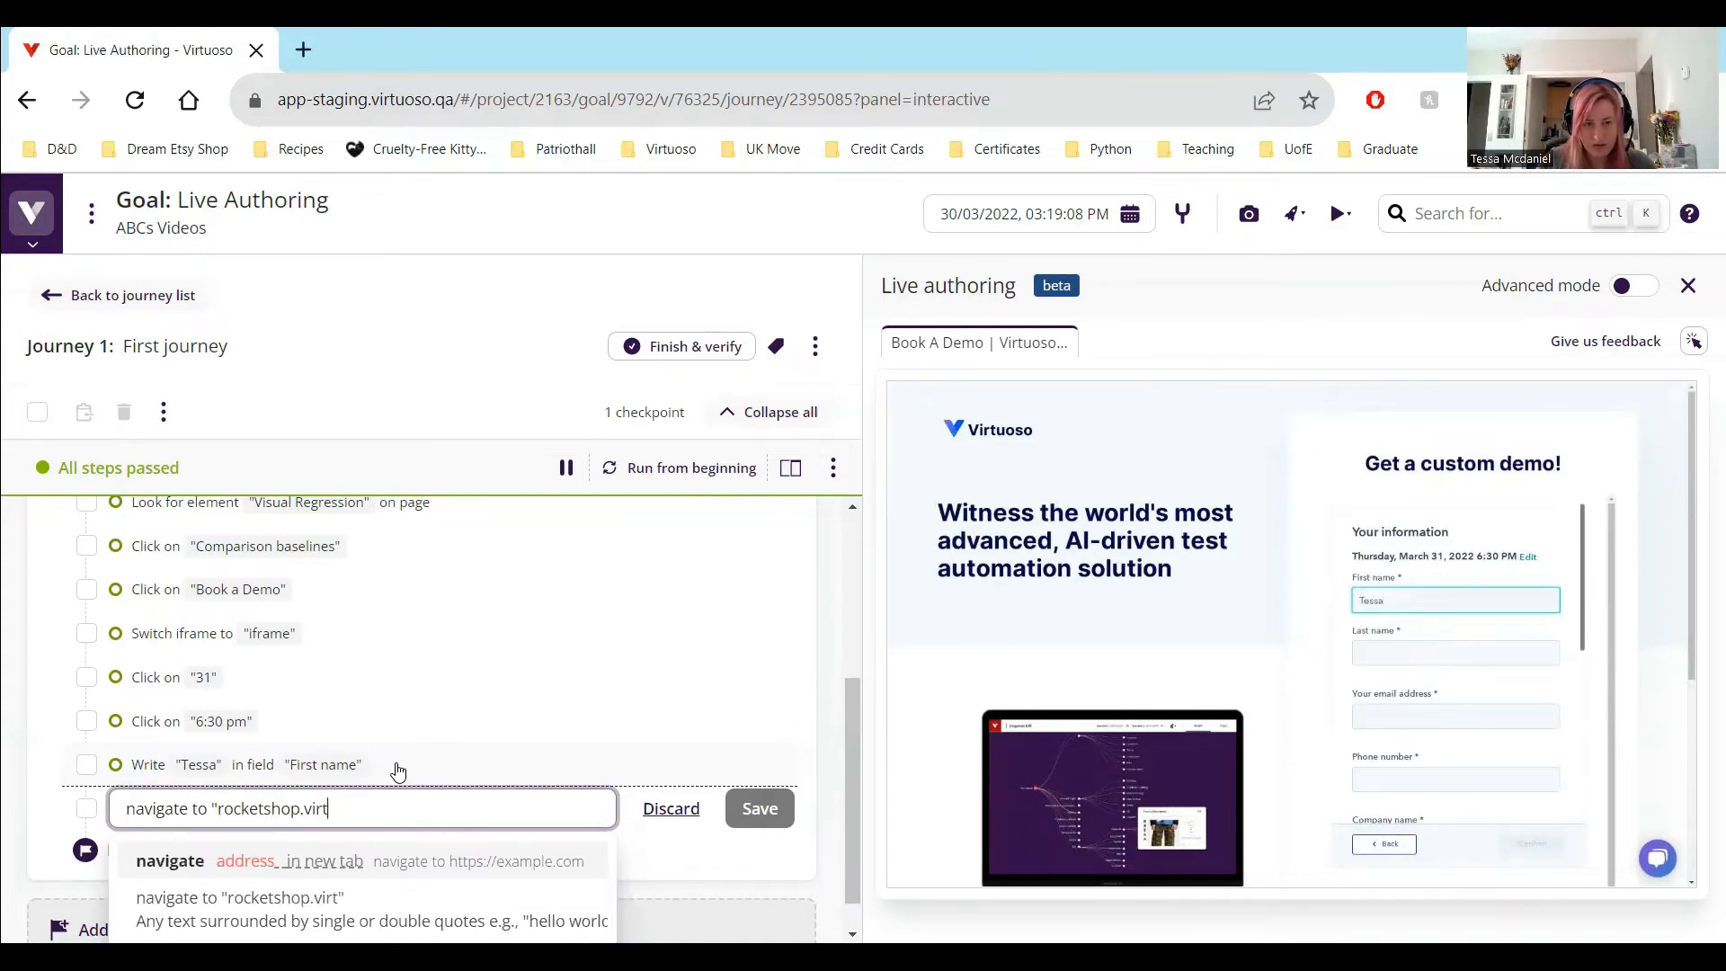
type("uoso.q")
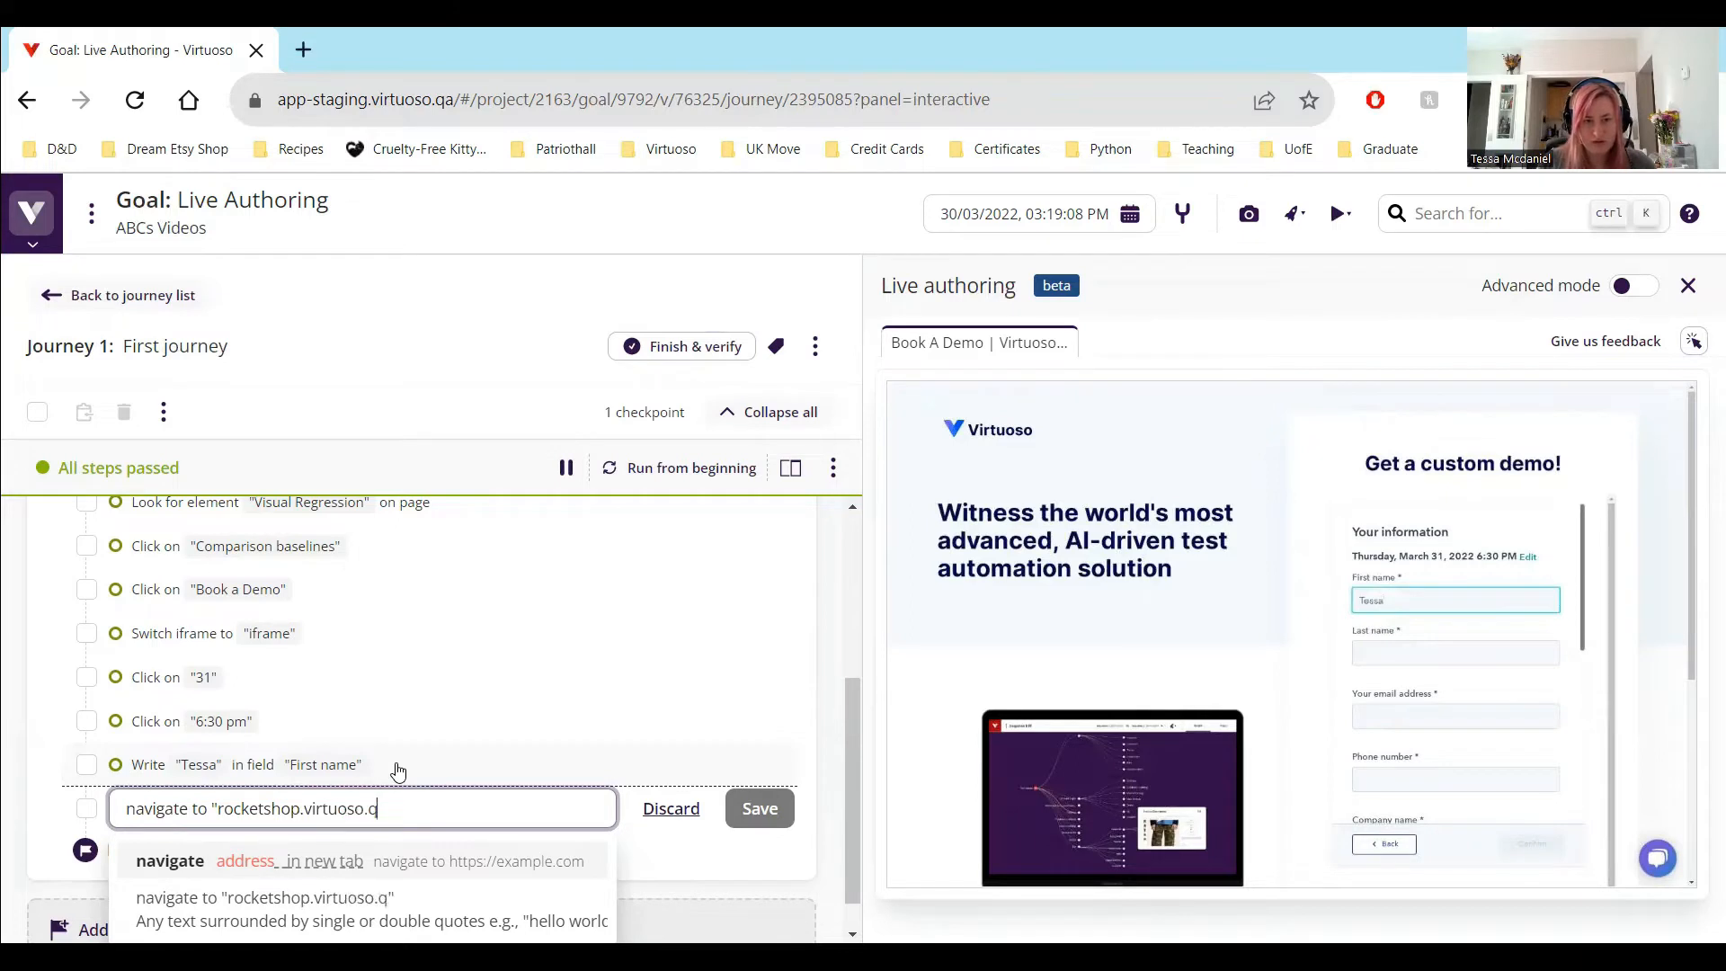
type("a\"")
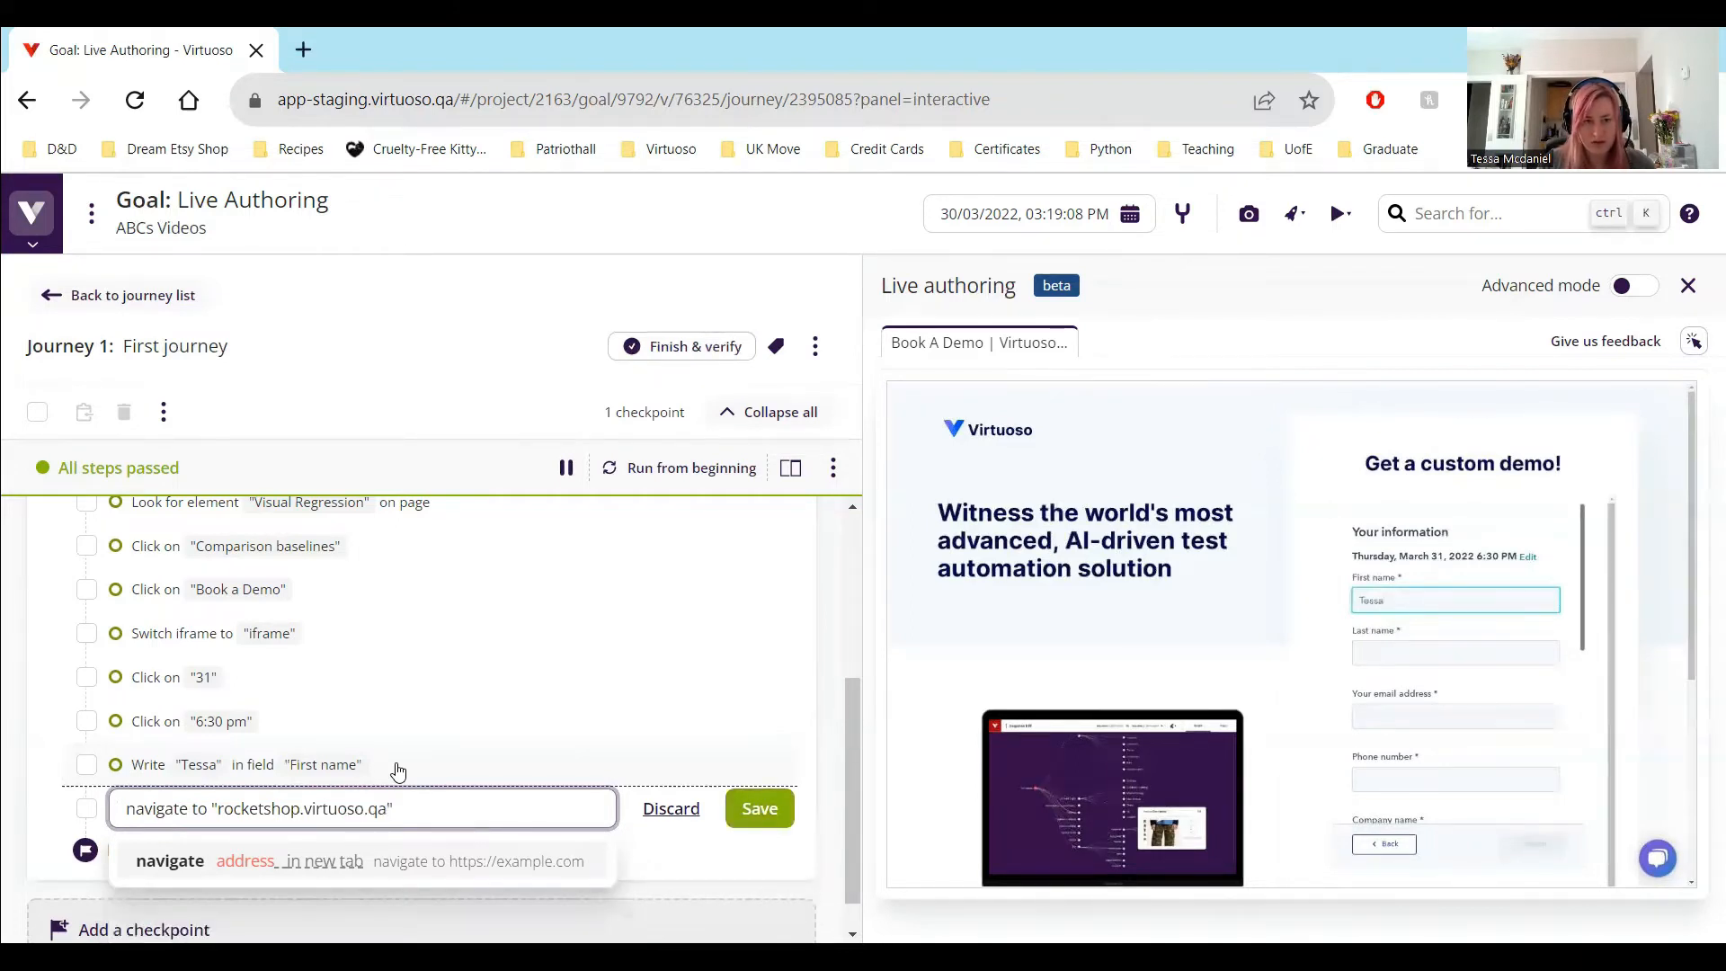
key("Return")
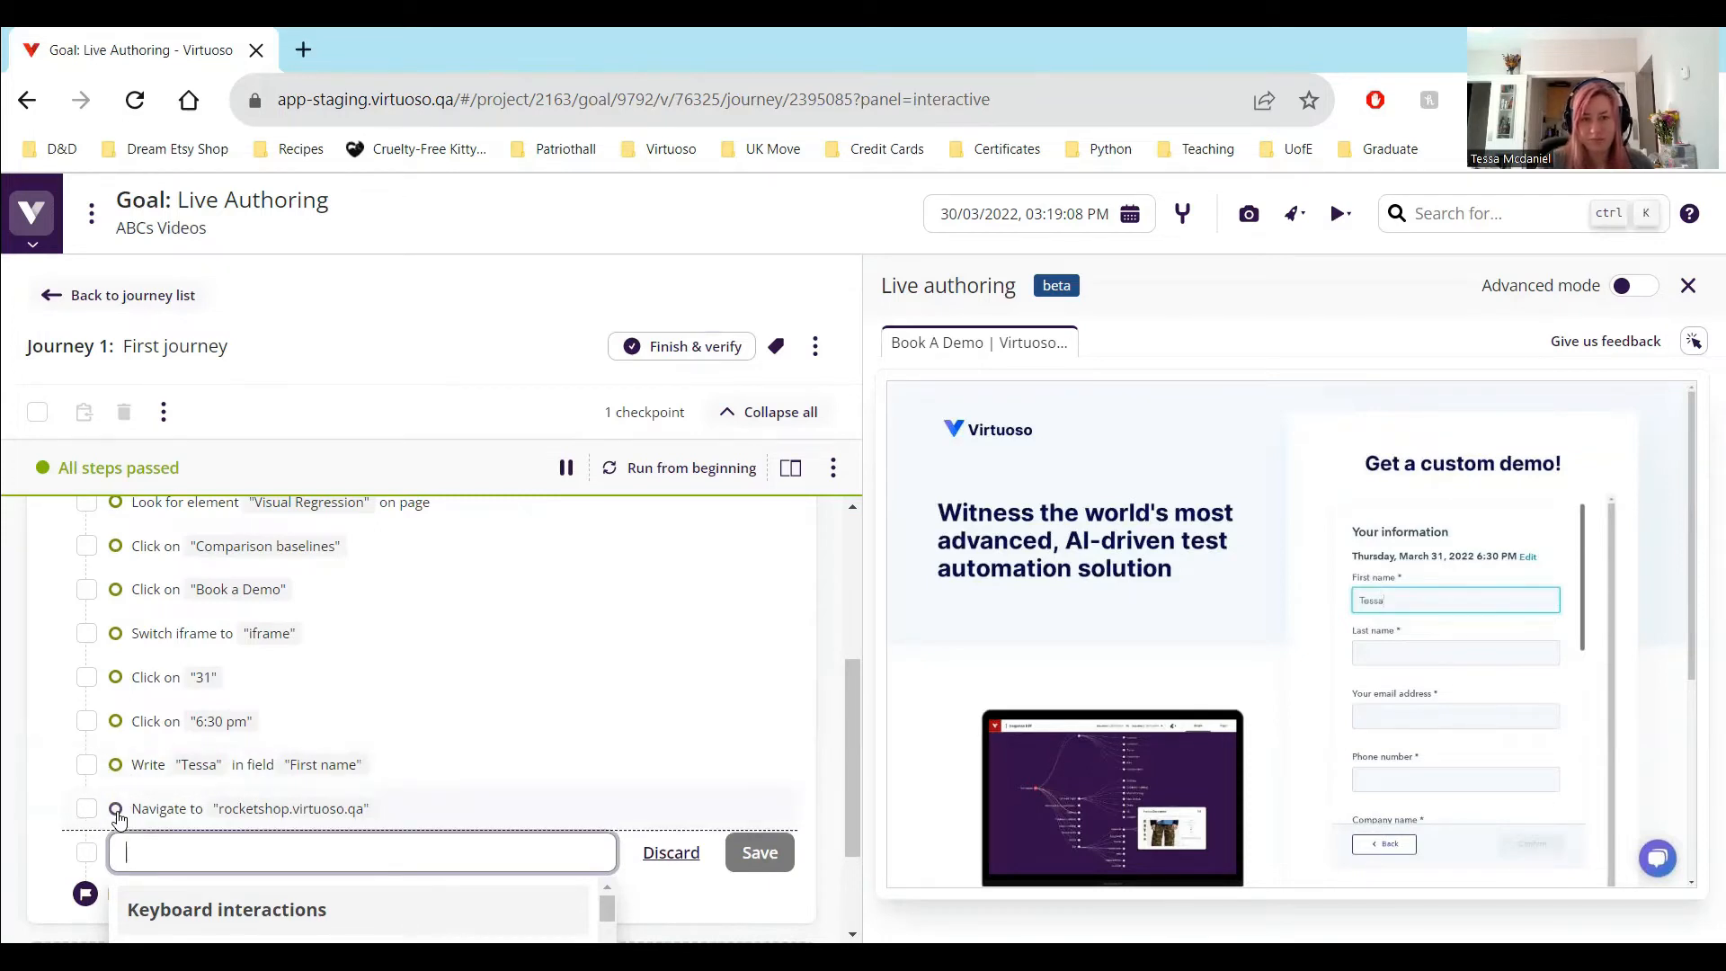
Add the test step look for "Border Not Found" after the navigation step and run the journey from the beginning
left_click(427, 829)
type("Look")
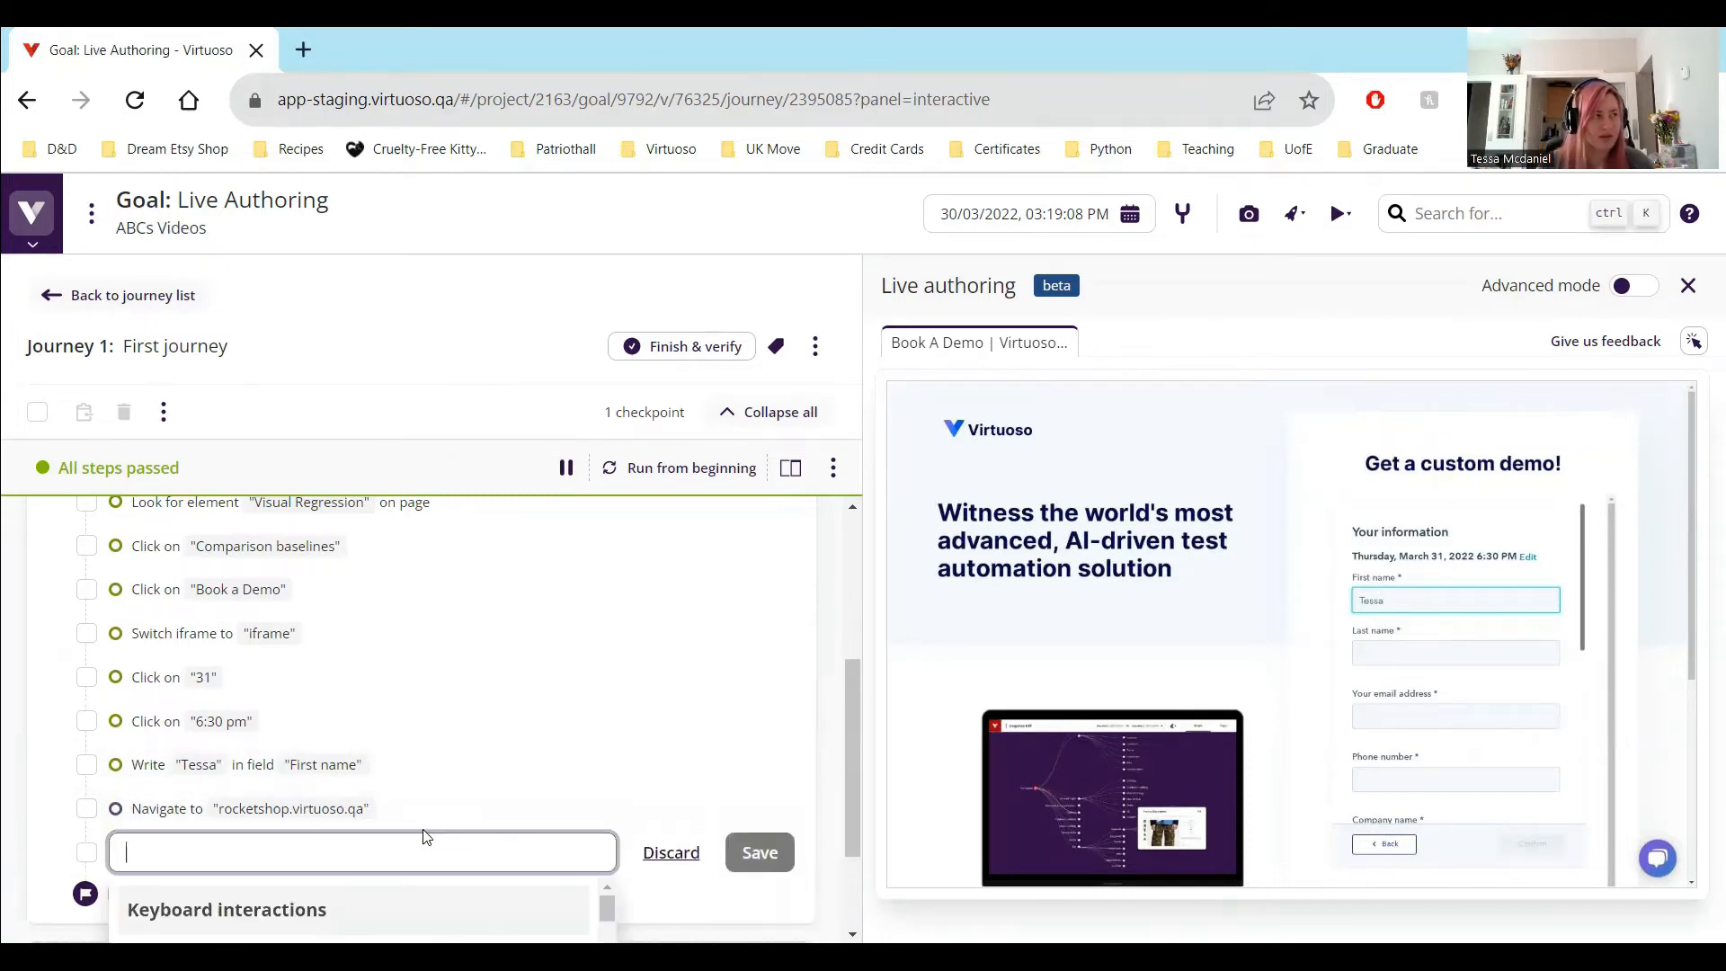
type(" for \"")
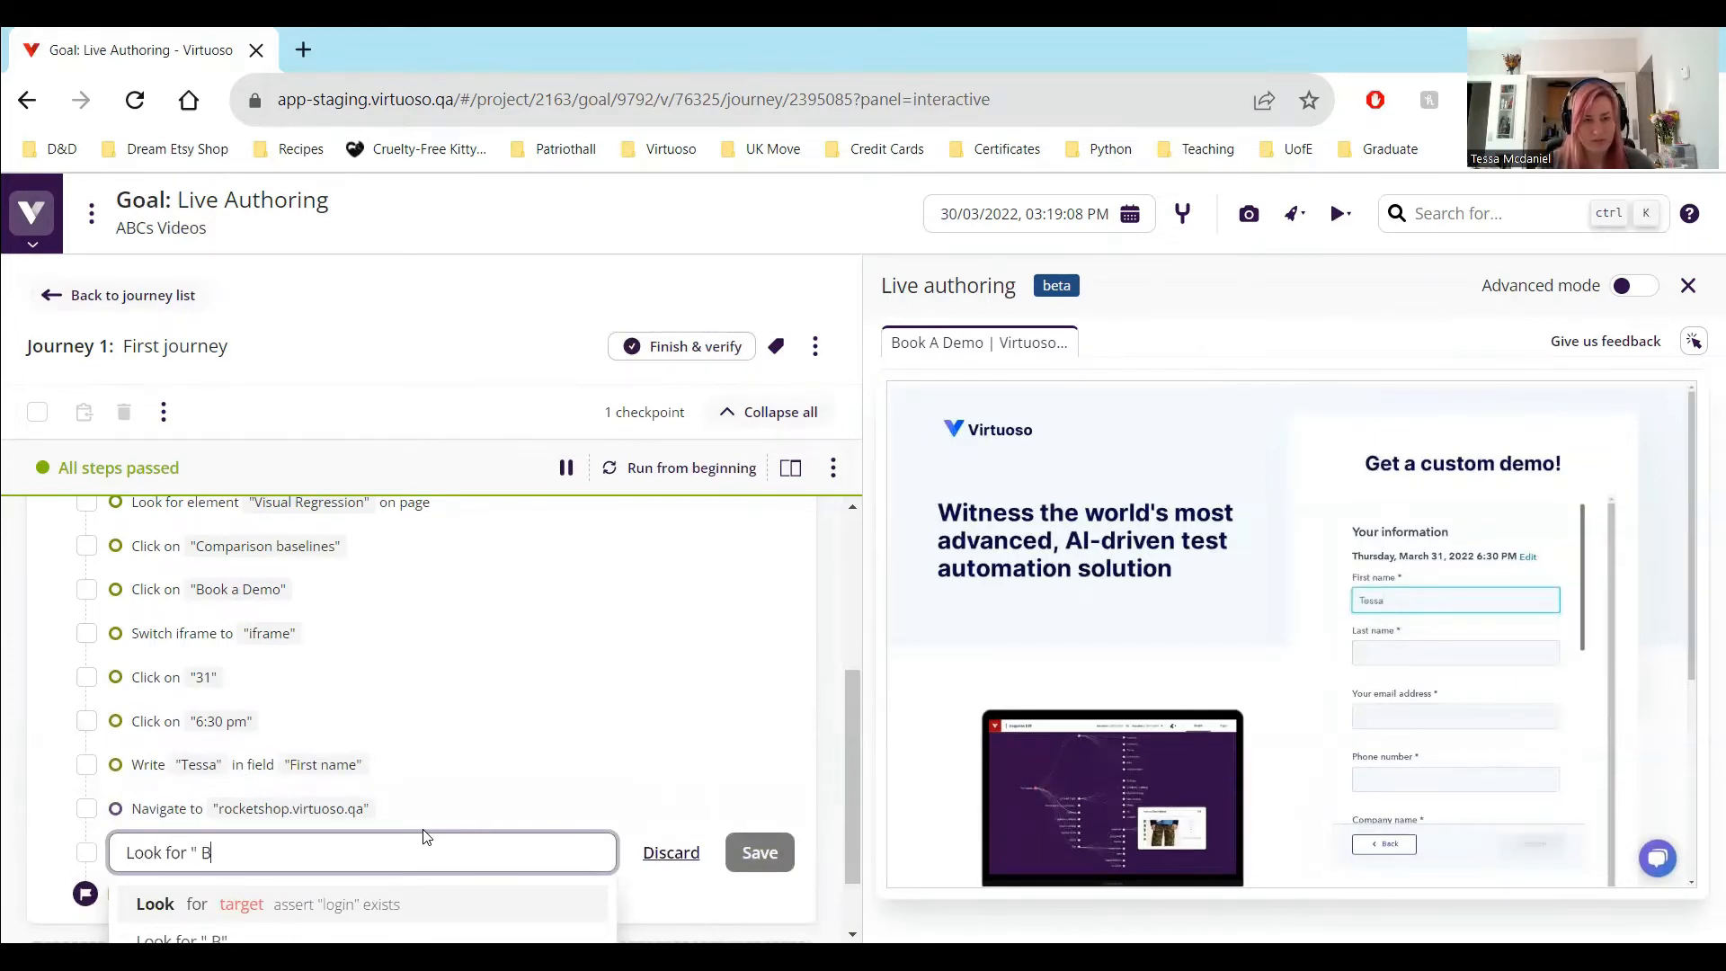
type(" Border No")
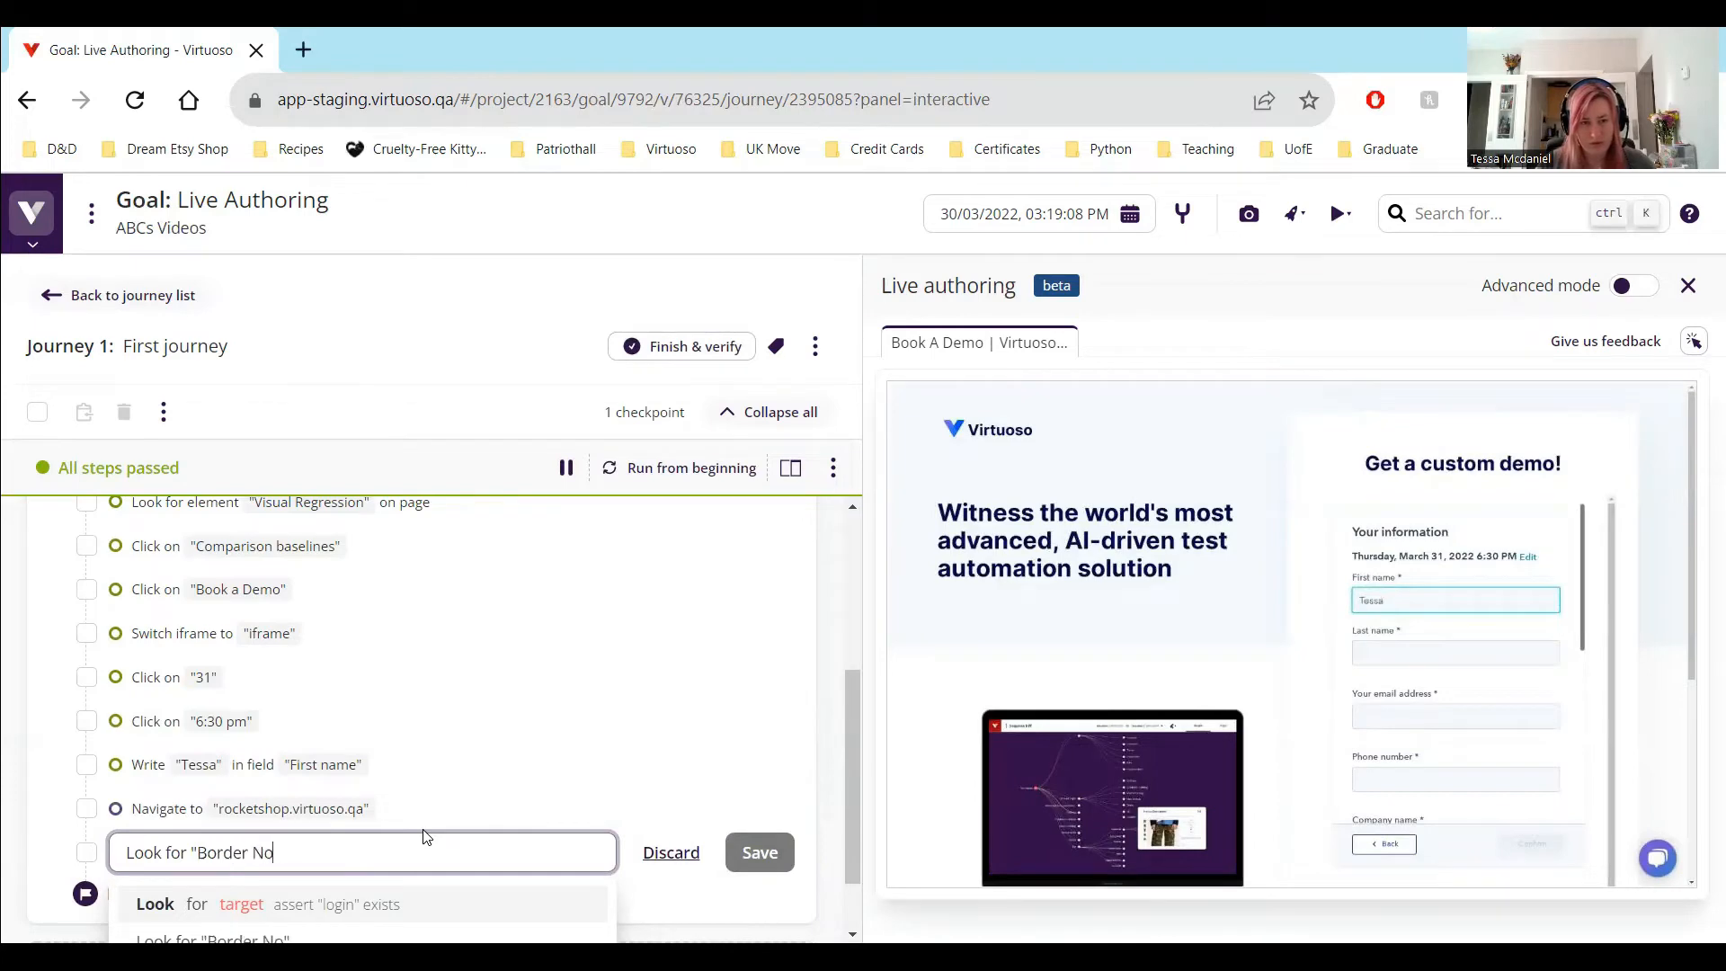
type("t Found\"")
key("Return")
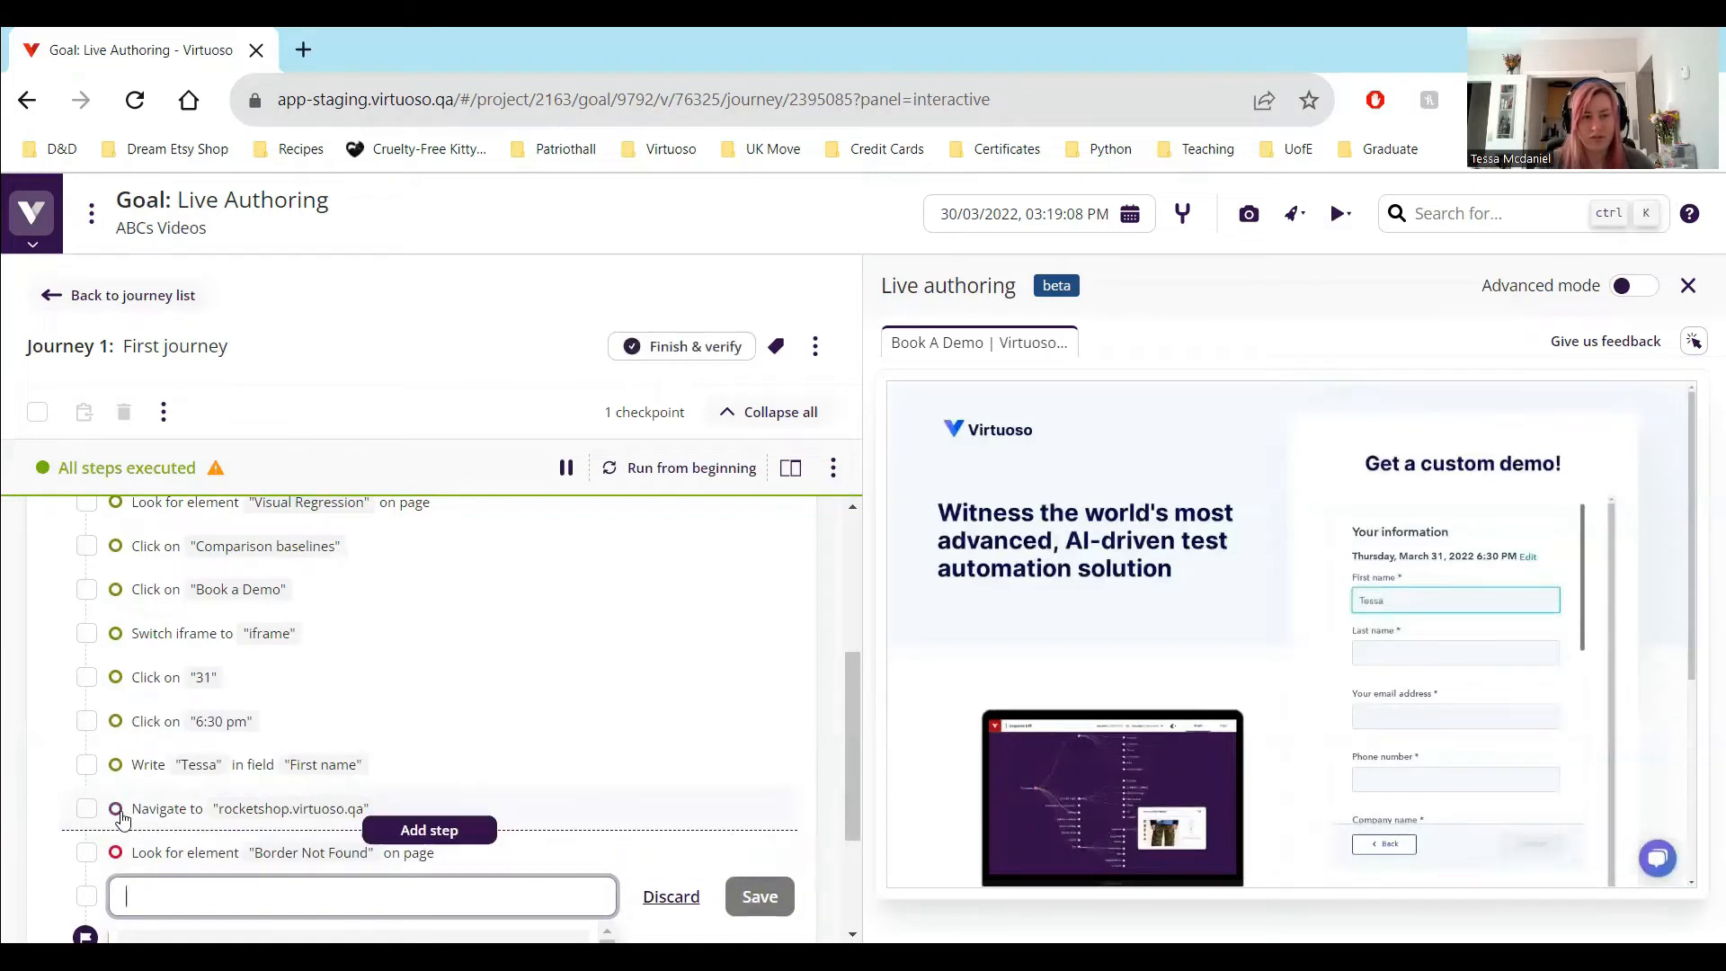
left_click(721, 474)
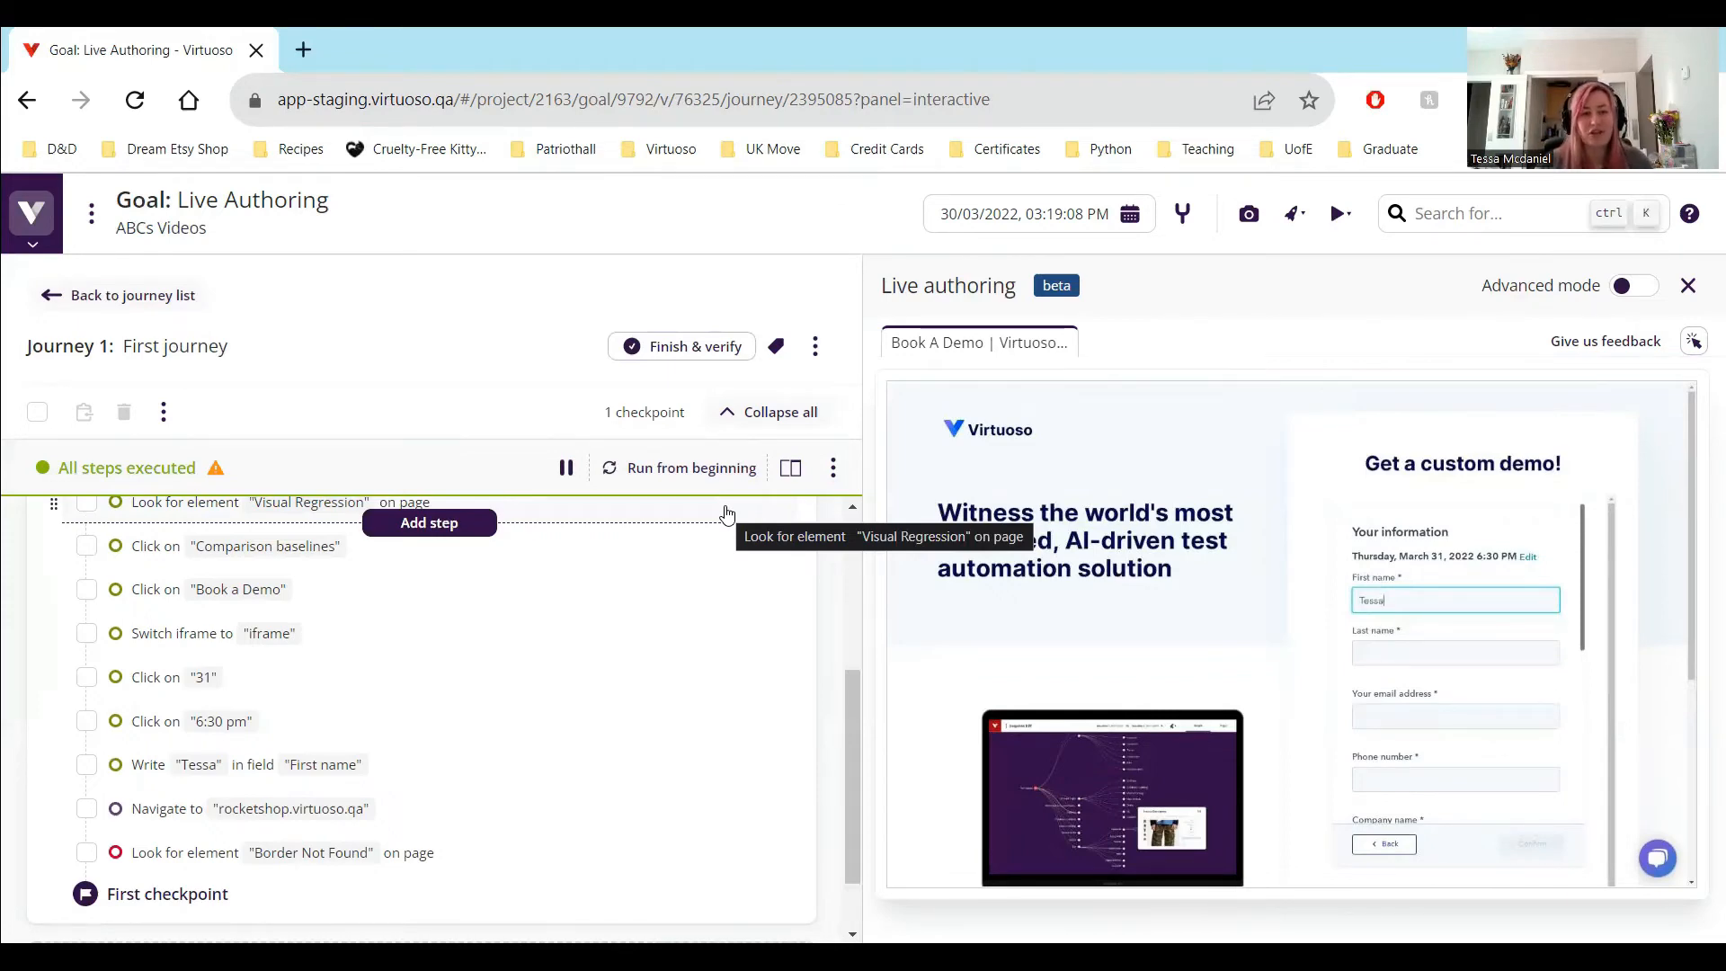
left_click(308, 809)
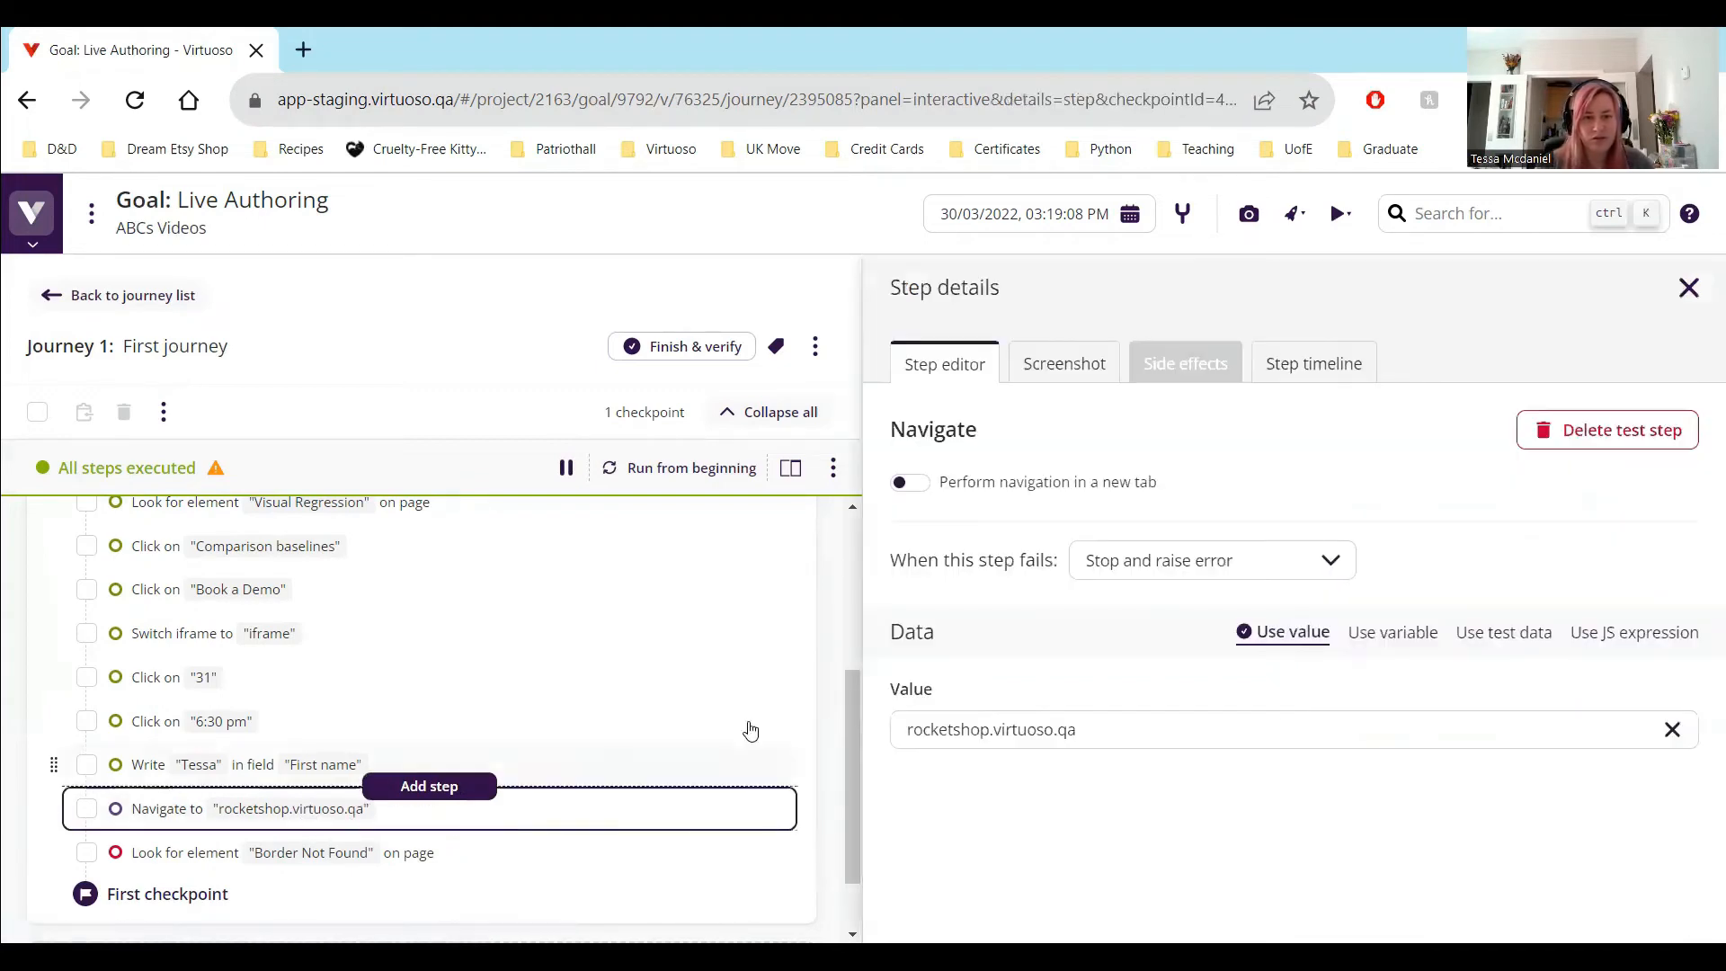
left_click(899, 736)
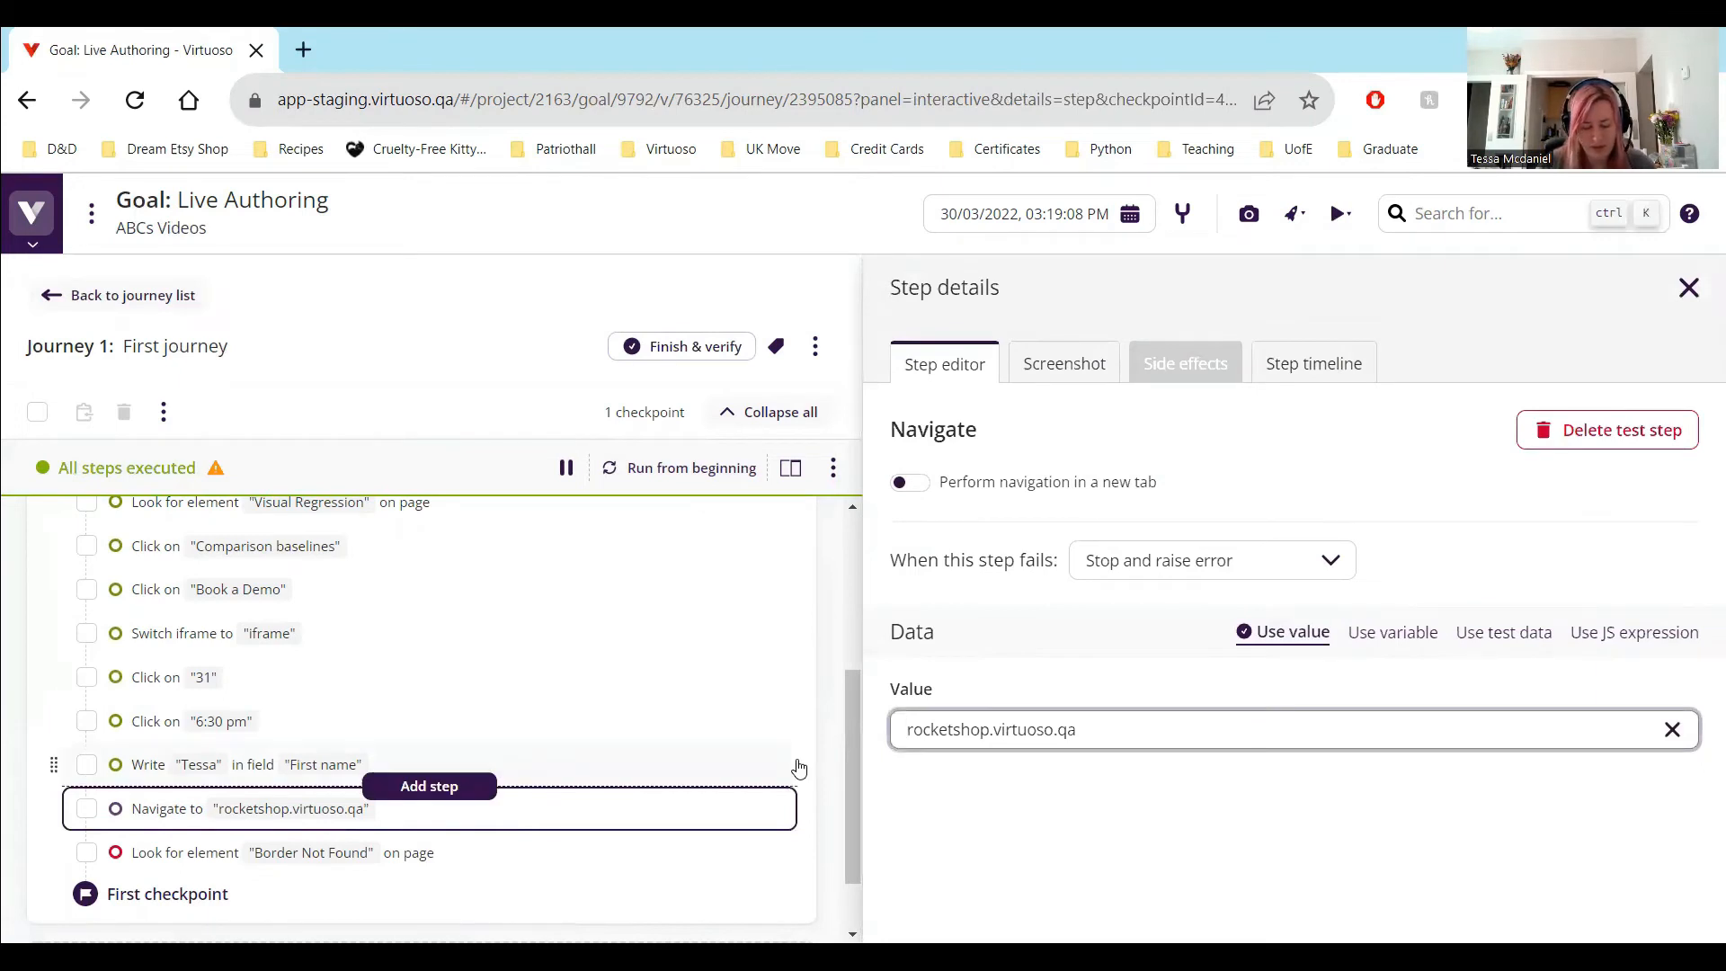
type("htt")
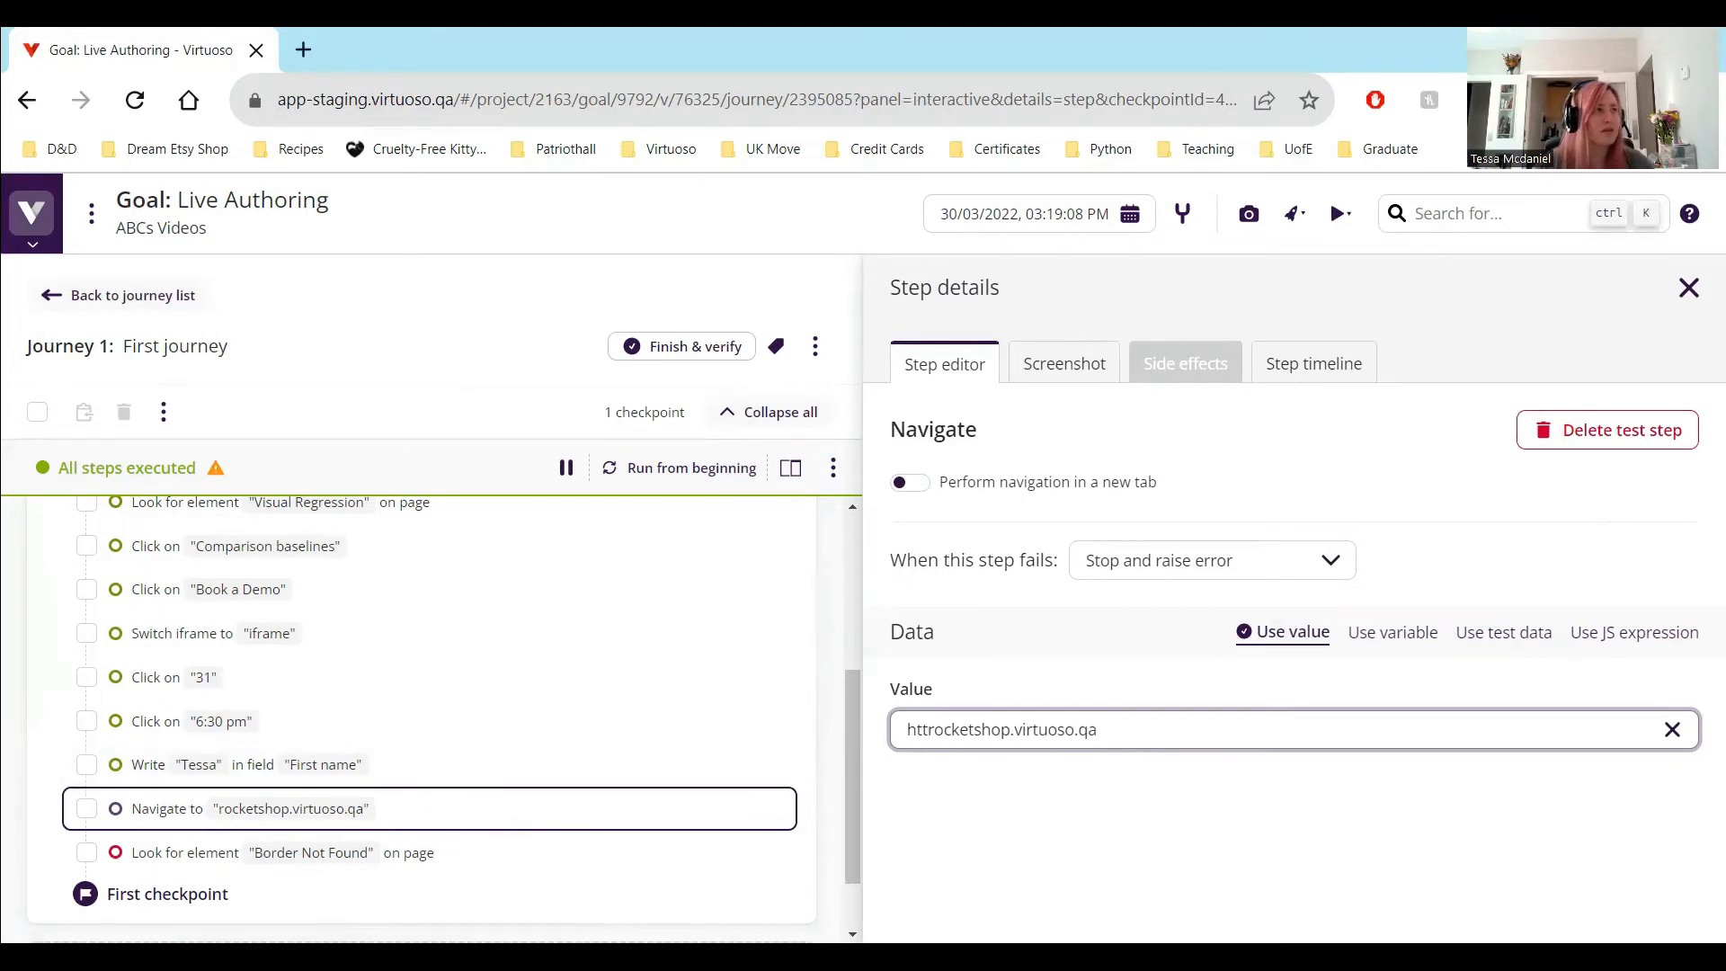
key("Return")
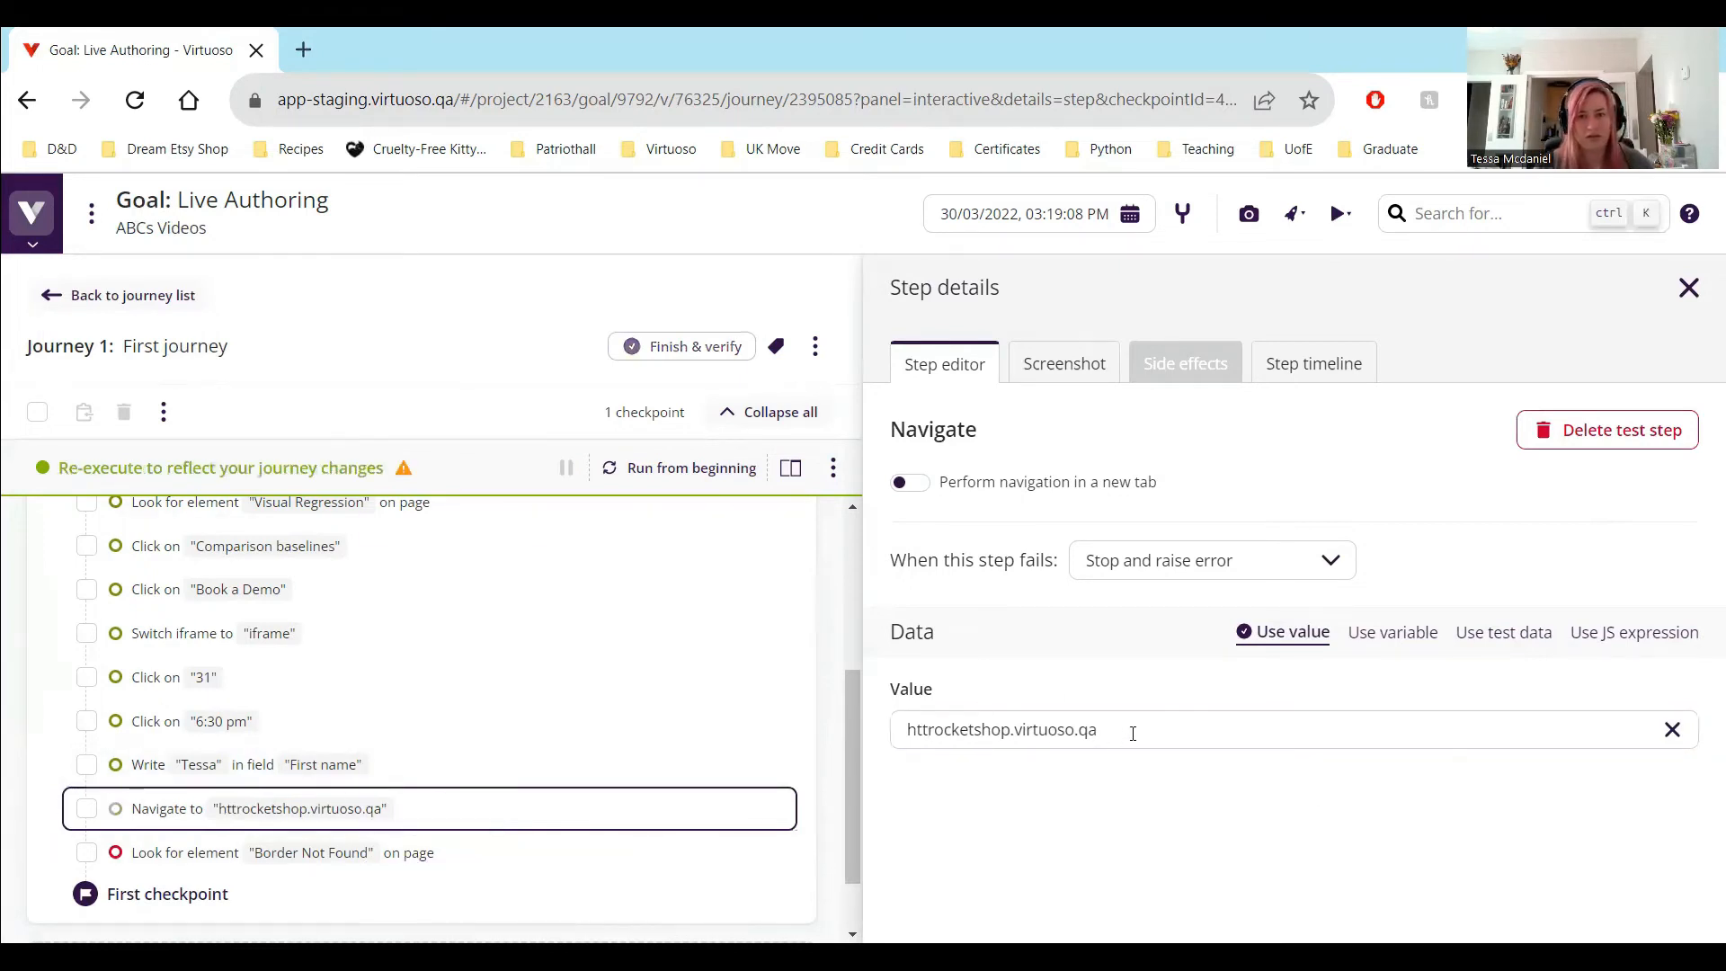
left_click(1133, 733)
key("ctrl+a")
type("https://rocketshop.virtuoso.qa/#/store/shop")
key("Return")
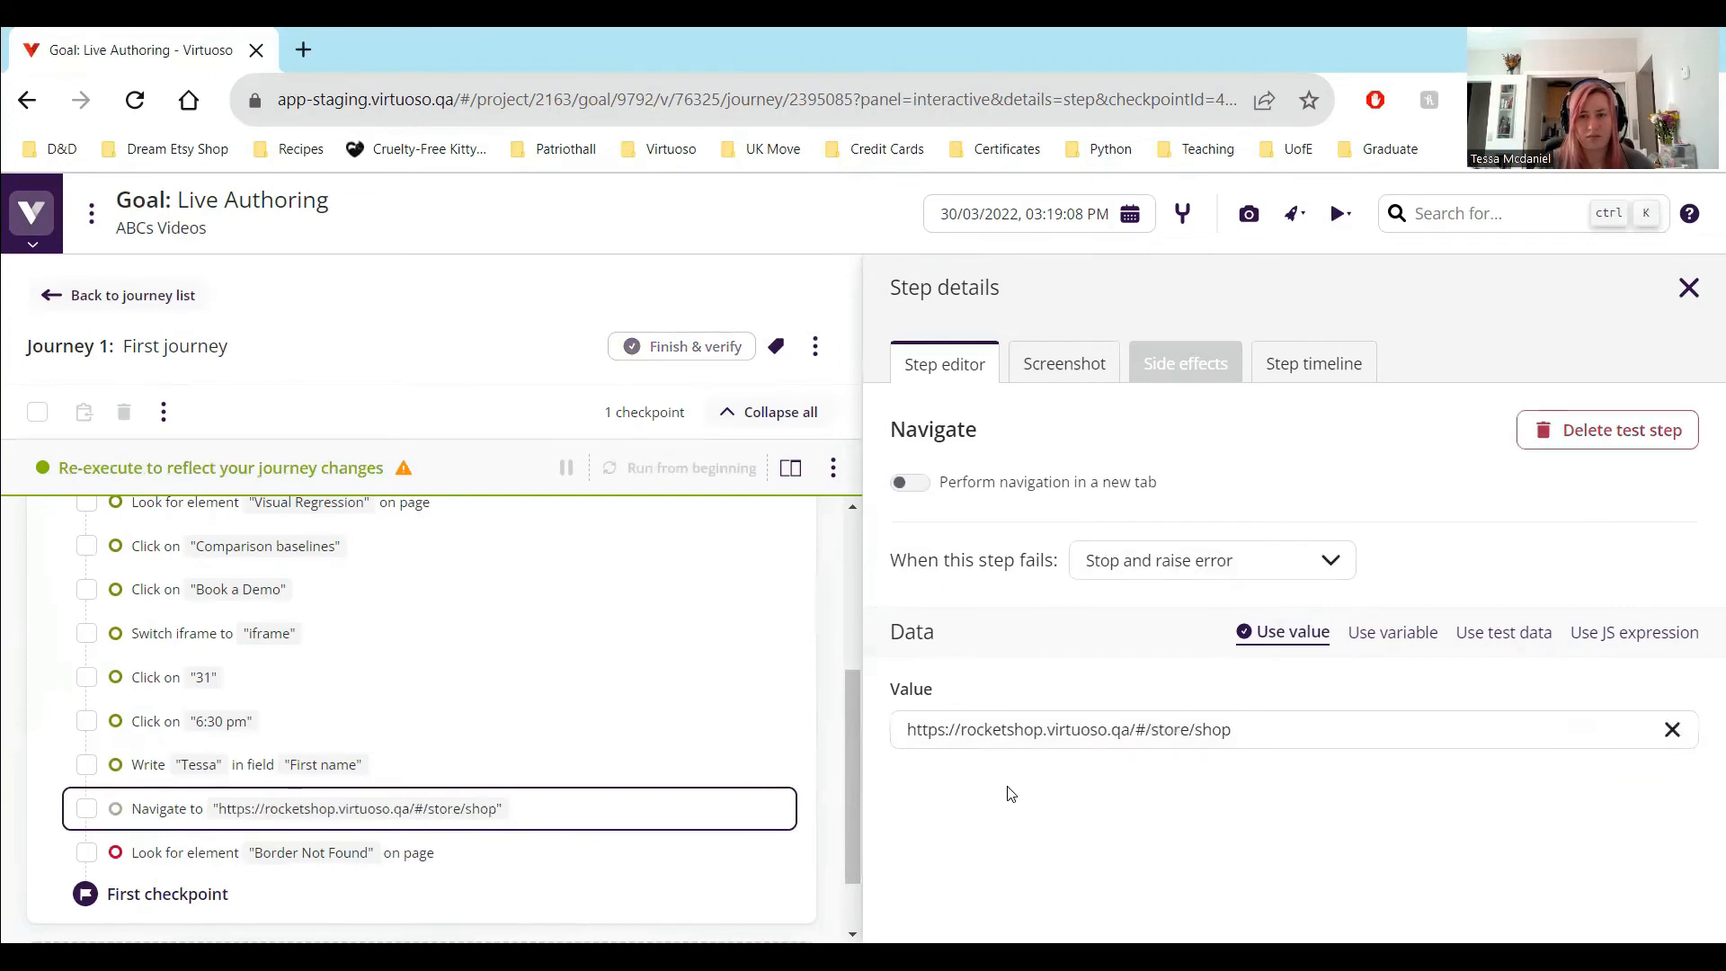
Return to the live authoring preview and run the journey from the beginning
left_click(791, 468)
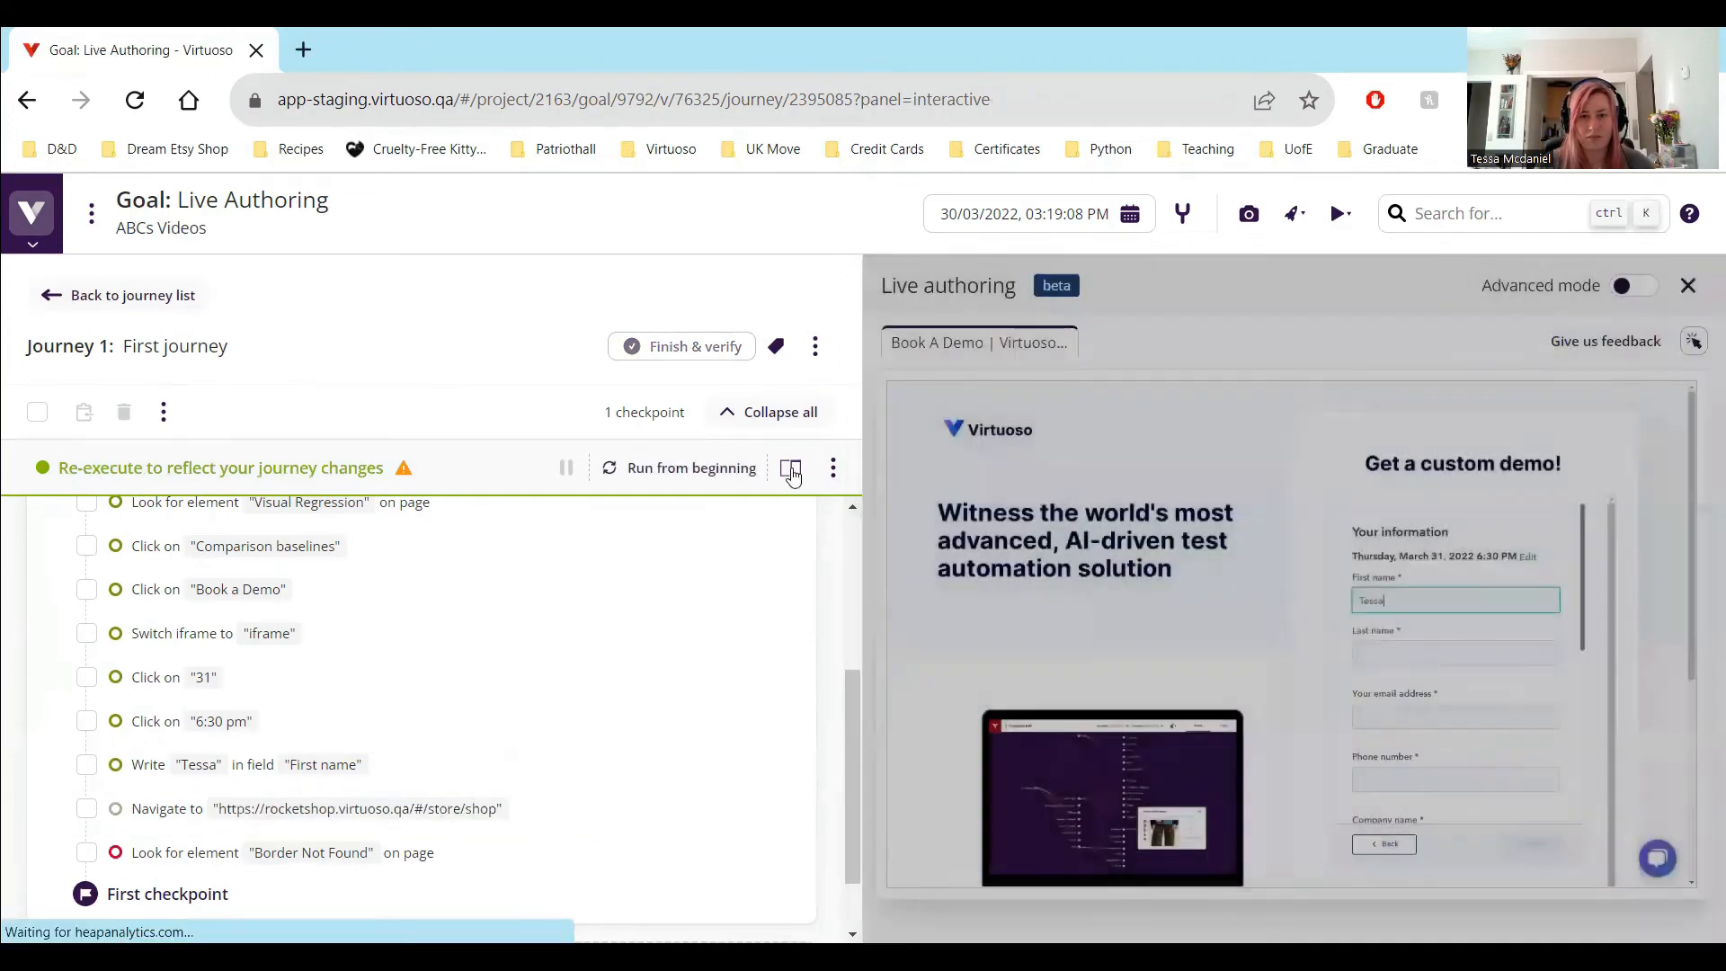
left_click(708, 471)
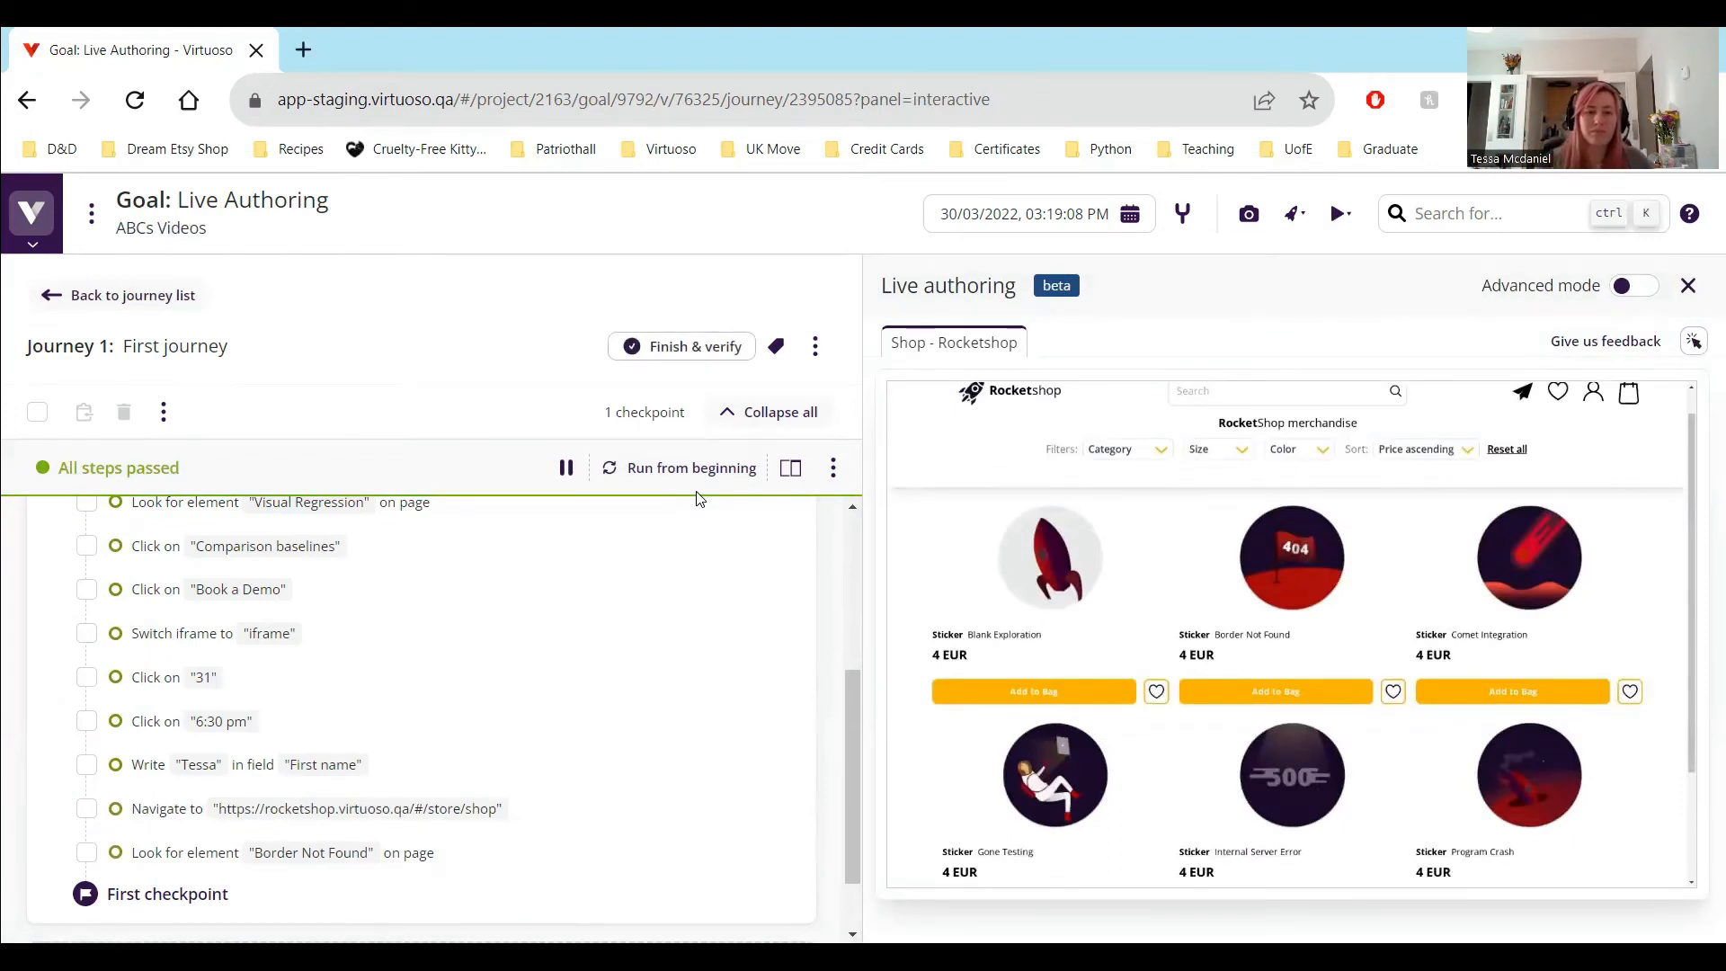
Stop the live authoring bot and restart it for the first journey
mouse_move(341, 904)
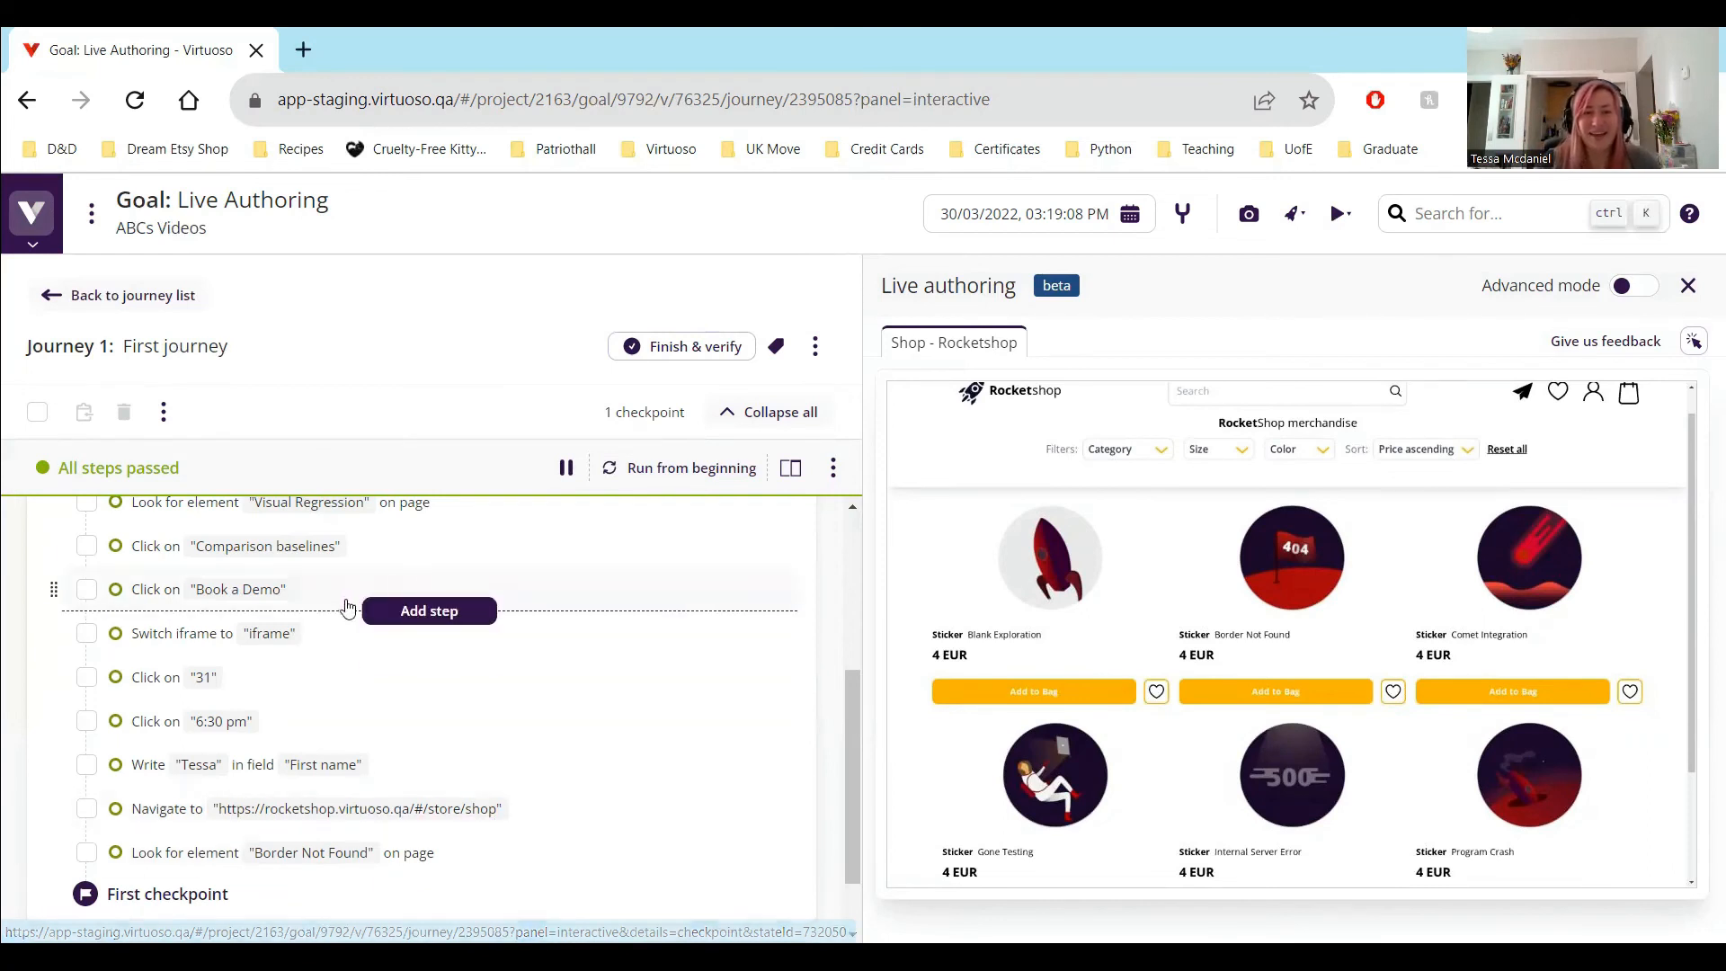
left_click(831, 469)
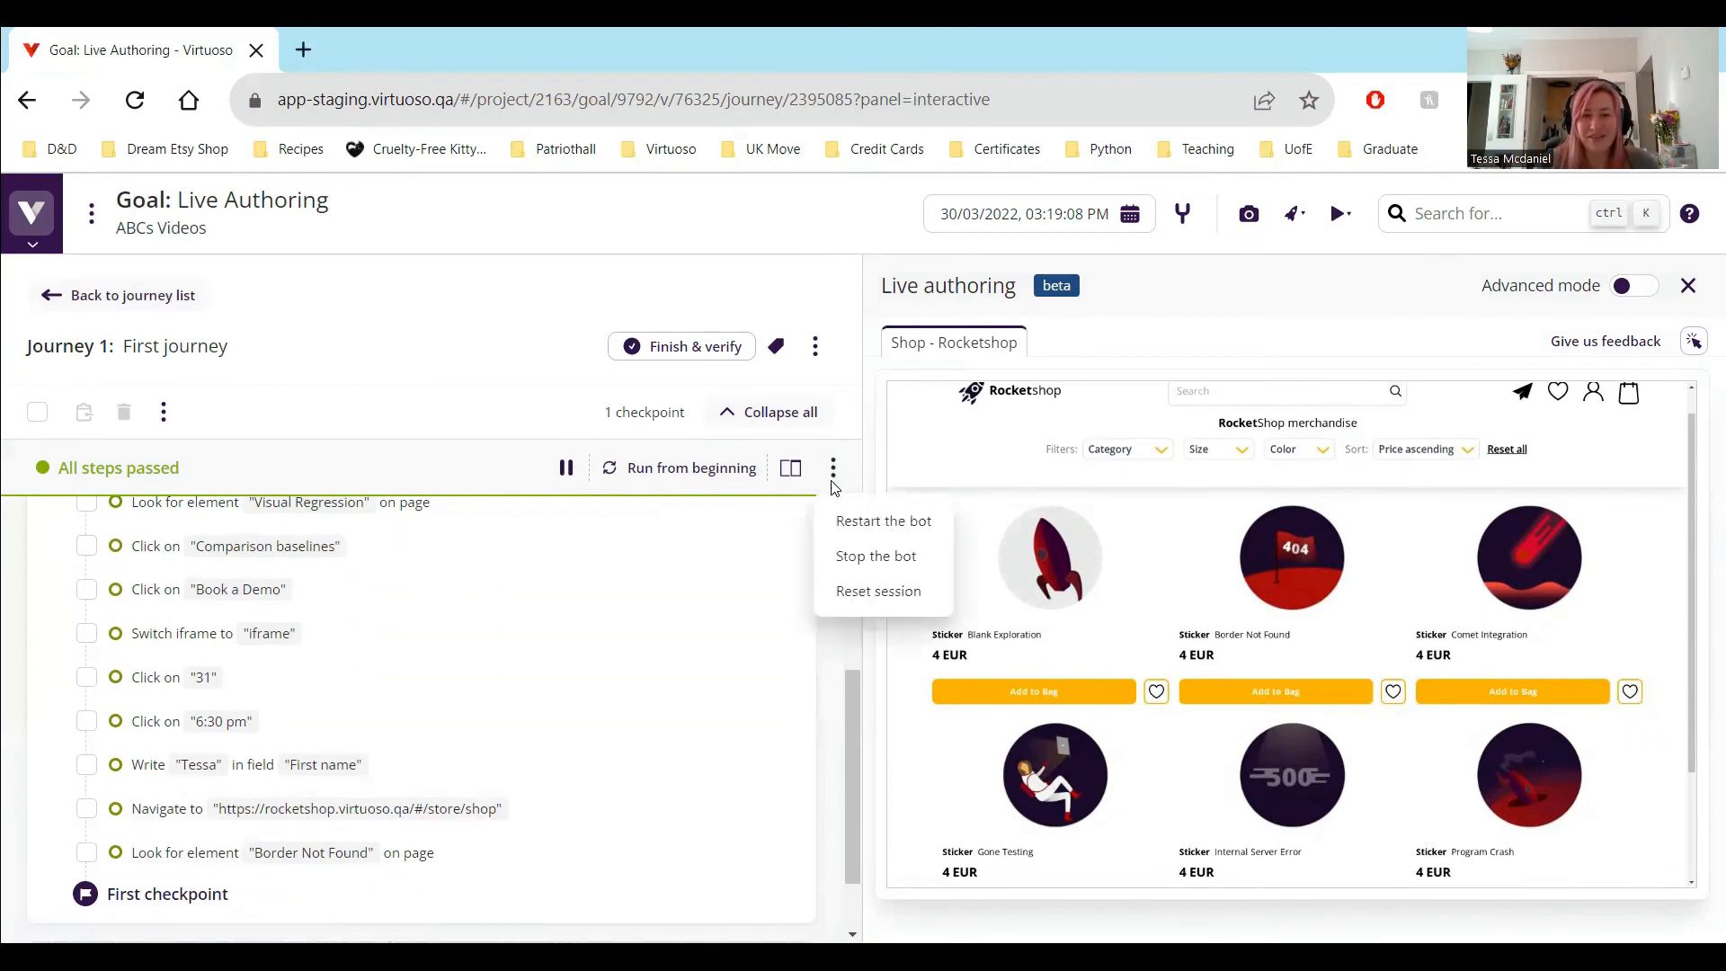
left_click(870, 574)
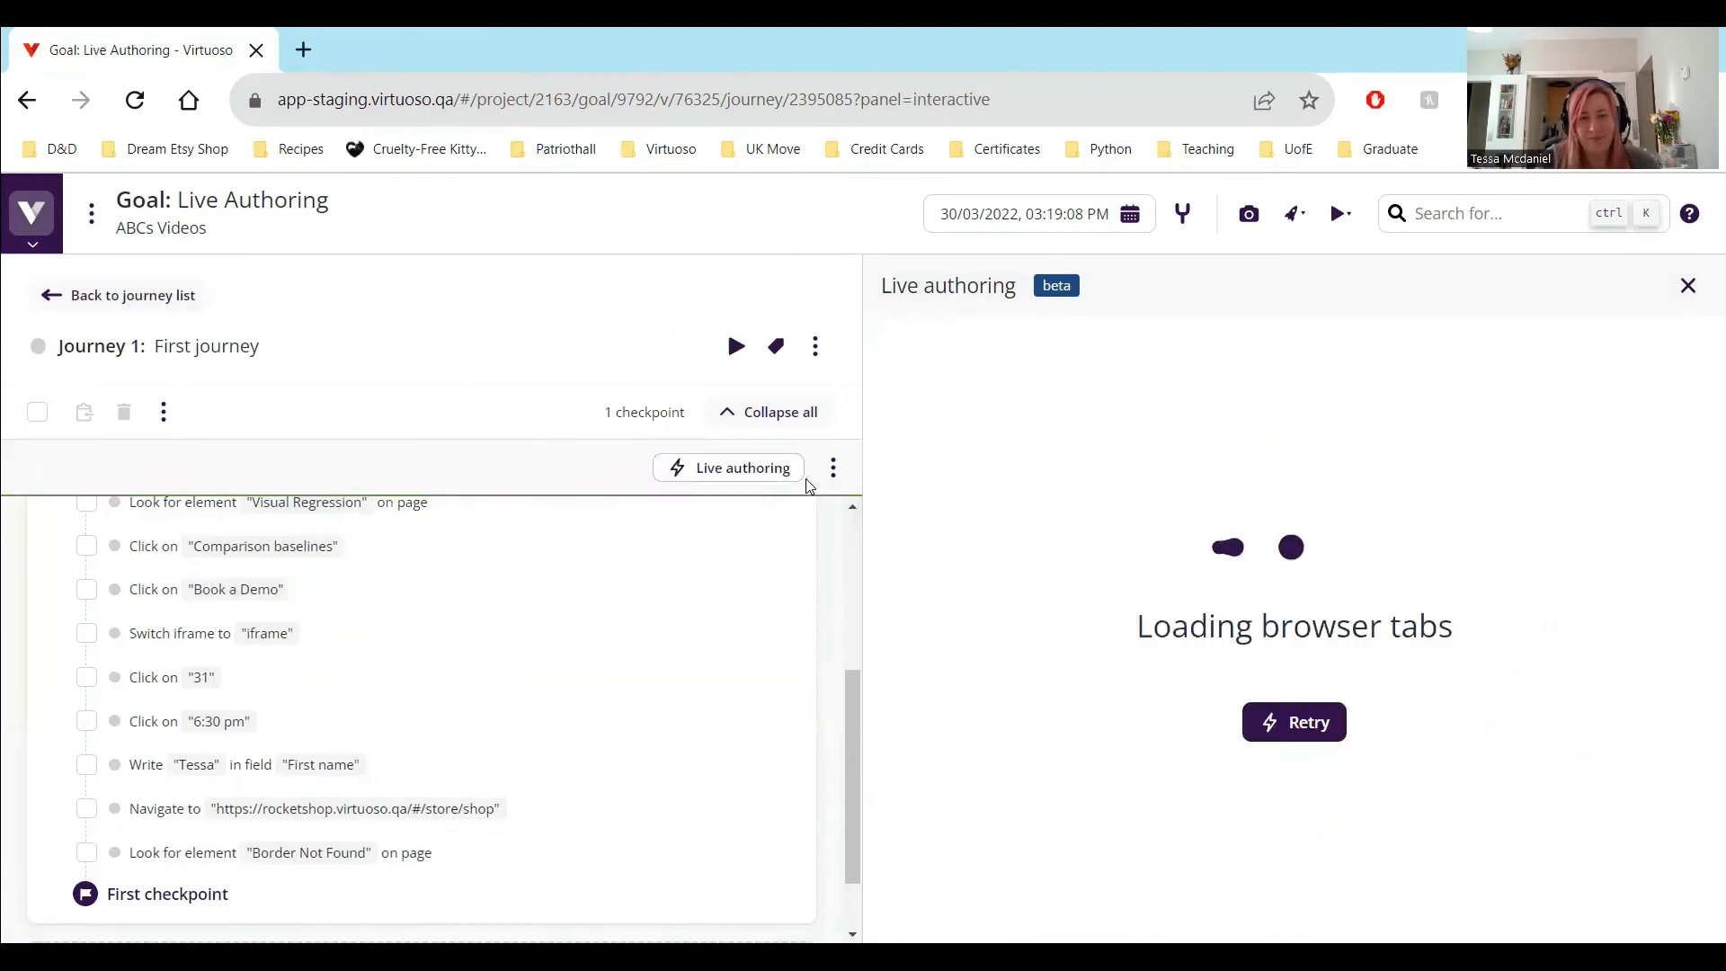
left_click(834, 467)
left_click(858, 523)
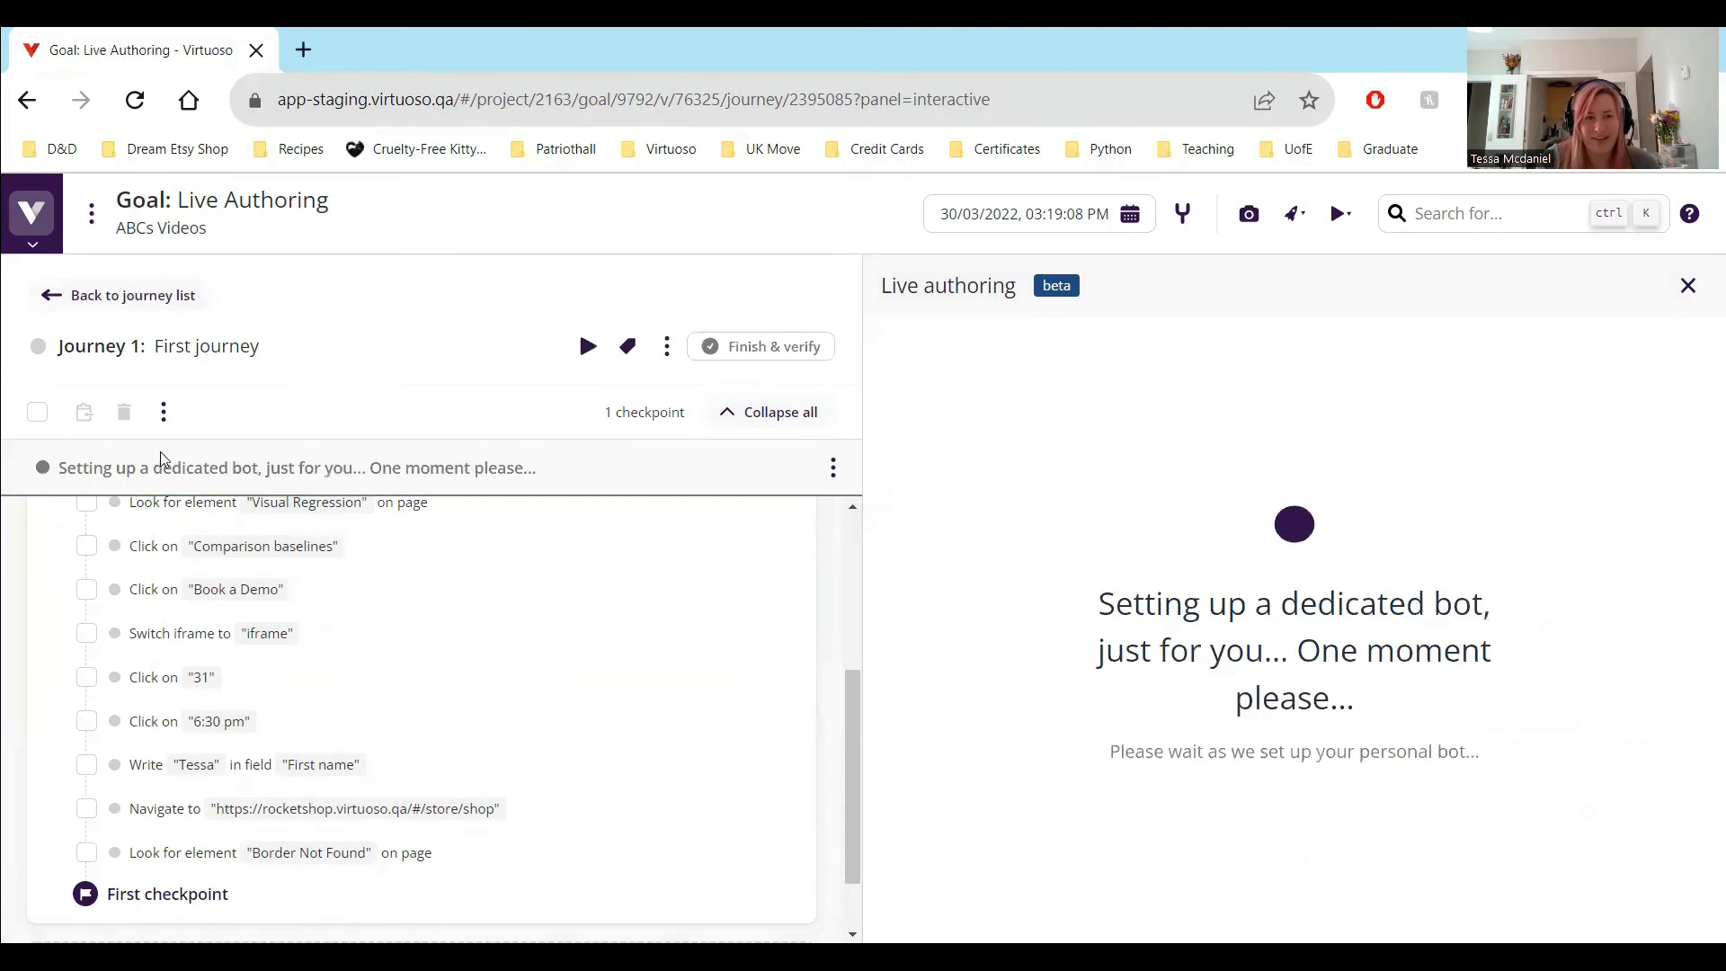